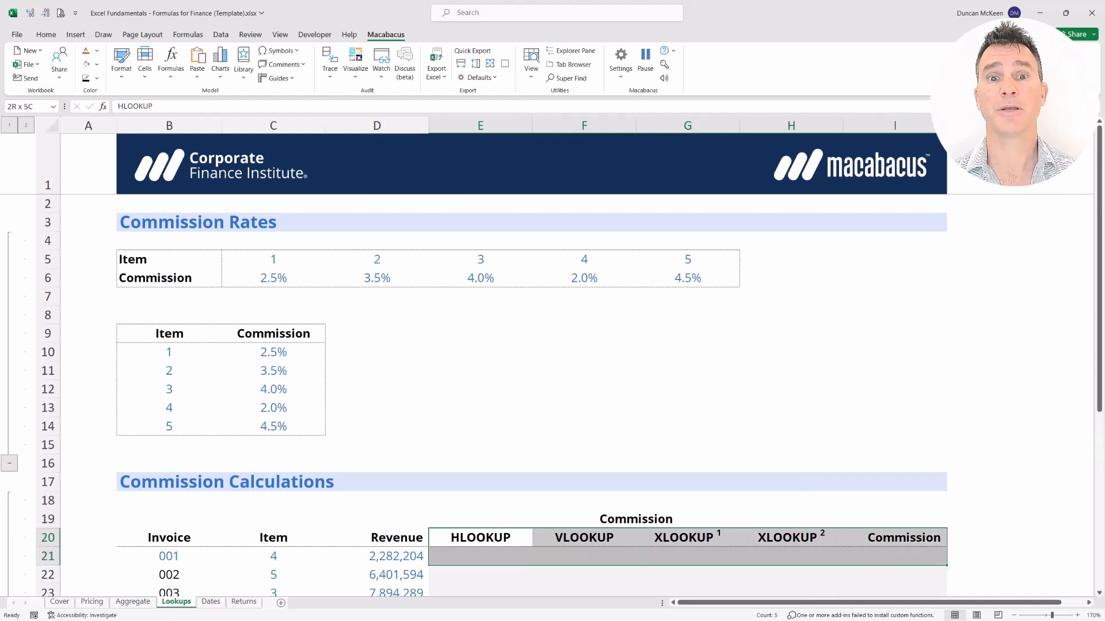
Review the HLOOKUP/VLOOKUP headings and the horizontal Commission Rates table, ending on E21.
{"action": "key", "text": "shift+BackSpace"}
{"action": "key", "text": "shift+Right"}
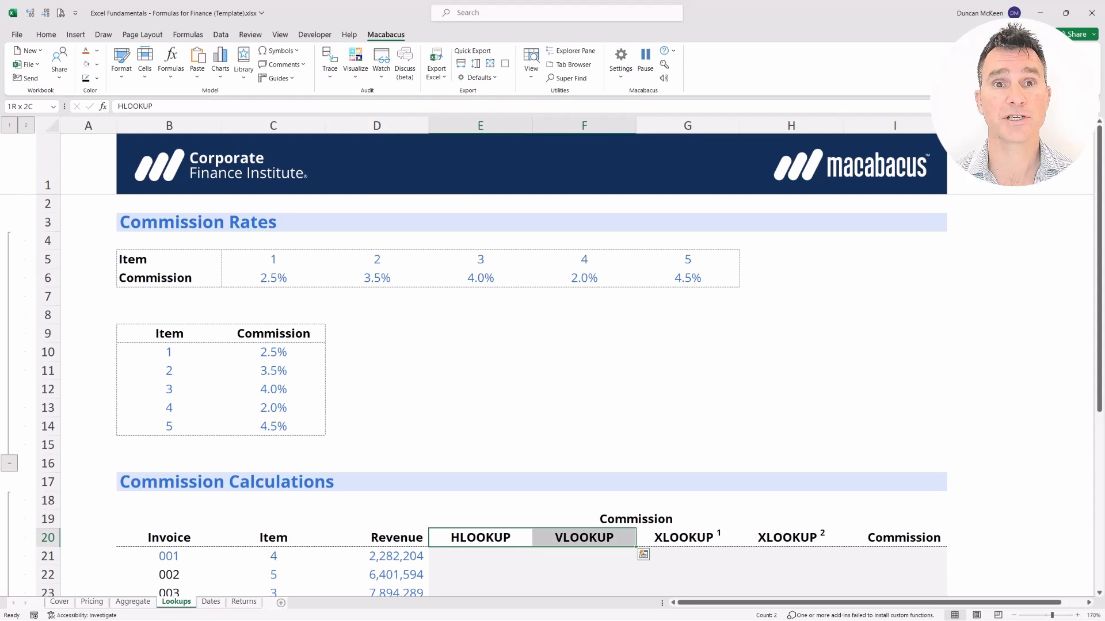
{"action": "key", "text": "shift+Left"}
{"action": "key", "text": "Up"}
{"action": "key", "text": "shift+Down"}
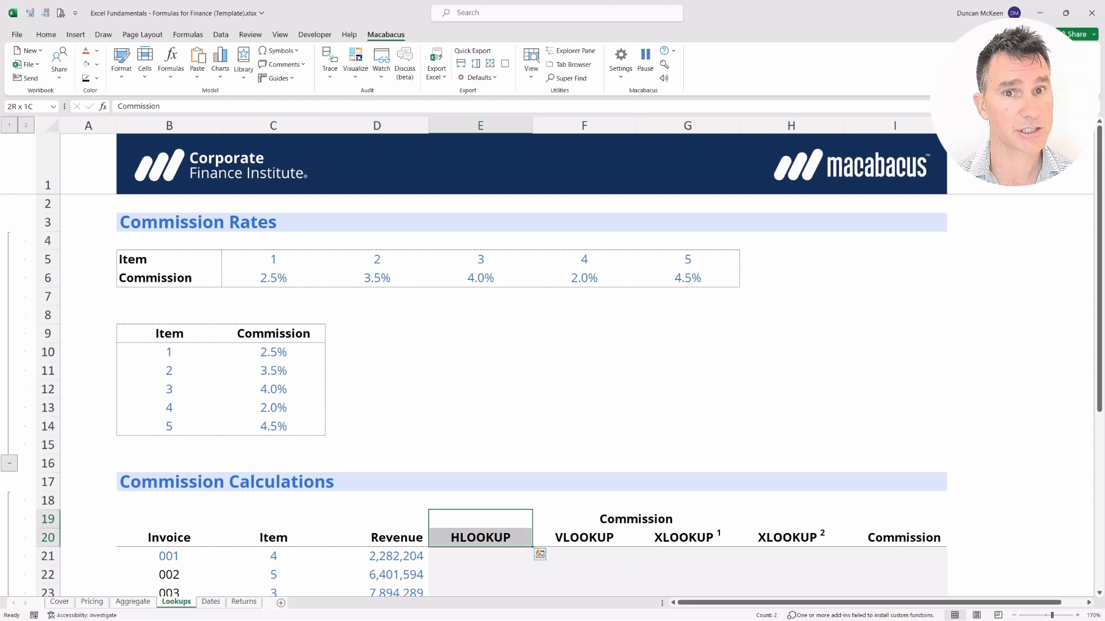
{"action": "key", "text": "Up"}
{"action": "key", "text": "Up"}
{"action": "key", "text": "Up"}
{"action": "key", "text": "Up"}
{"action": "key", "text": "Up"}
{"action": "key", "text": "Up"}
{"action": "key", "text": "Up"}
{"action": "key", "text": "Up"}
{"action": "key", "text": "Up"}
{"action": "key", "text": "Up"}
{"action": "key", "text": "Up"}
{"action": "key", "text": "Up"}
{"action": "key", "text": "Up"}
{"action": "key", "text": "Up"}
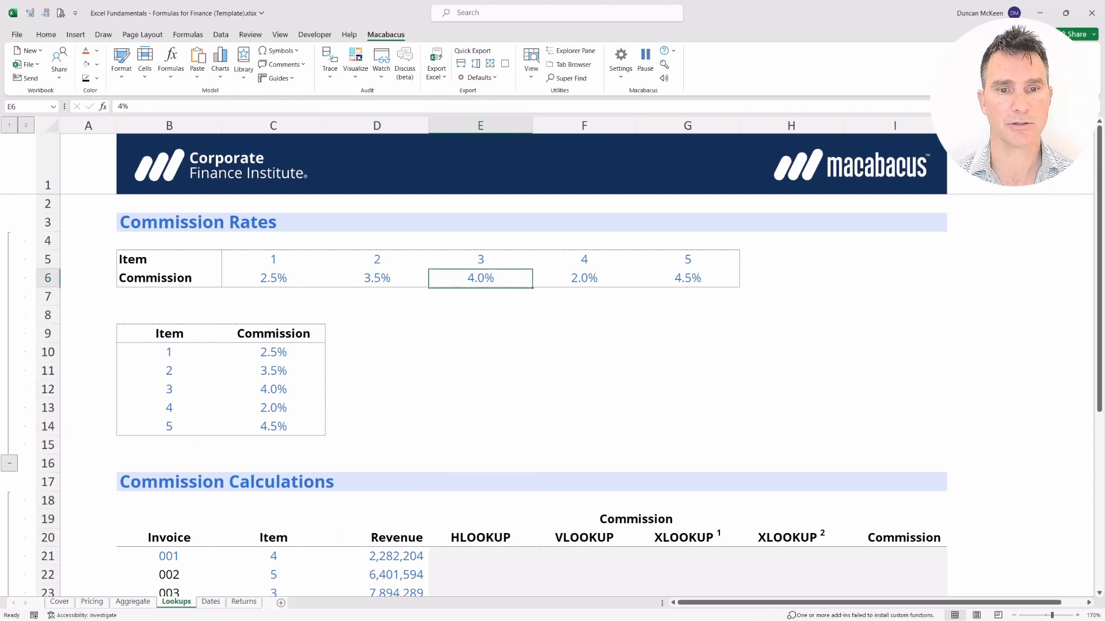
{"action": "key", "text": "Left"}
{"action": "key", "text": "Left"}
{"action": "key", "text": "Left"}
{"action": "key", "text": "Left"}
{"action": "key", "text": "Right"}
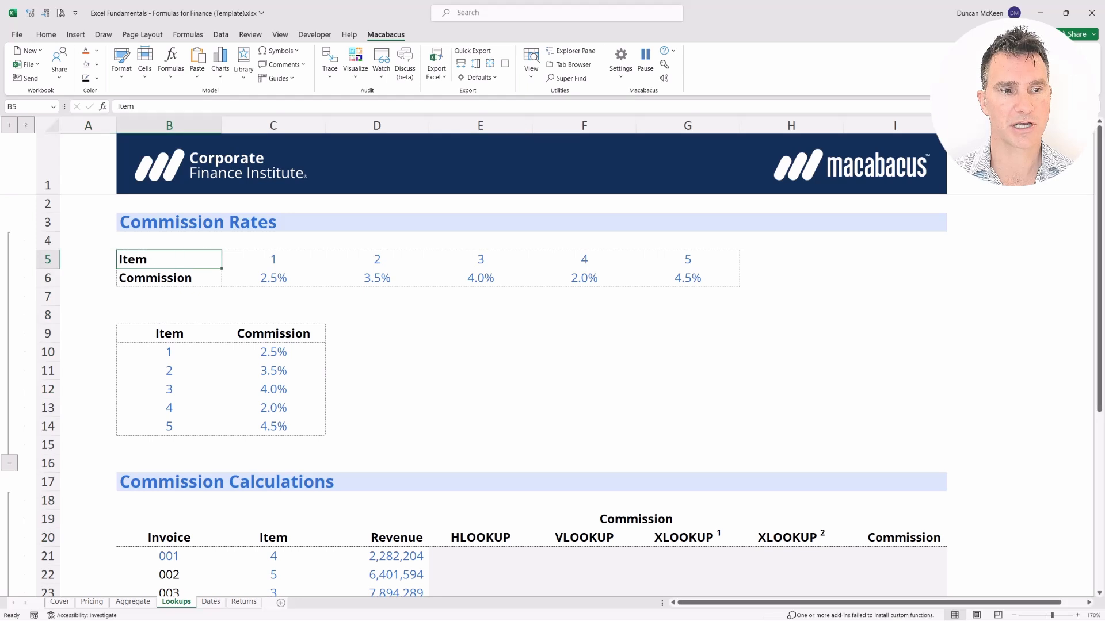
{"action": "key", "text": "shift+Down"}
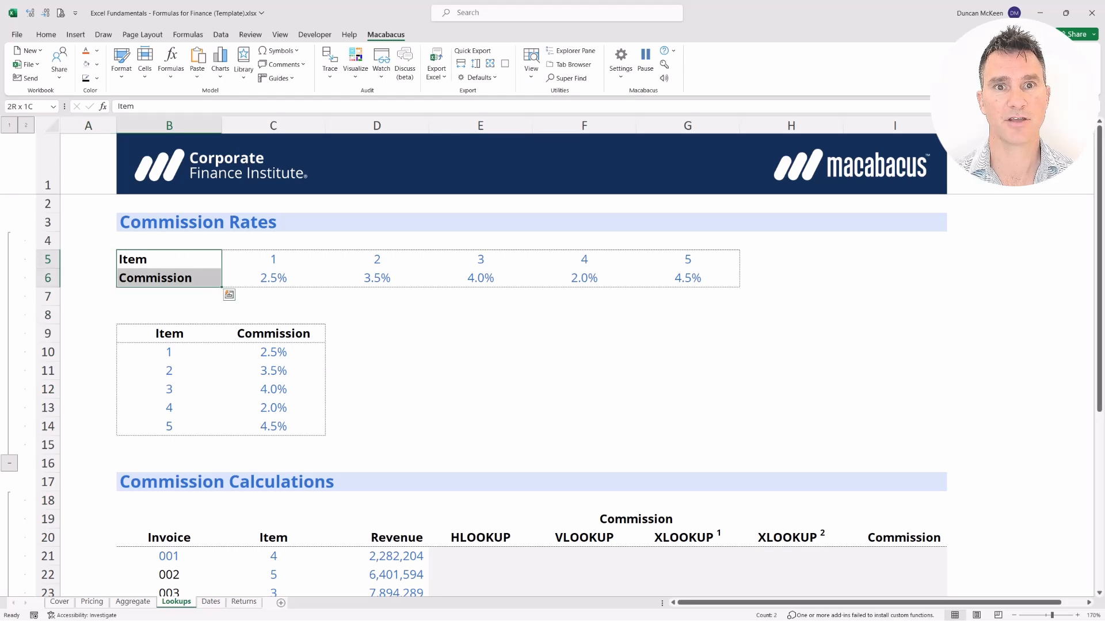
{"action": "key", "text": "shift+Right"}
{"action": "key", "text": "shift+Right"}
{"action": "key", "text": "shift+Right"}
{"action": "key", "text": "shift+Right"}
{"action": "key", "text": "shift+Right"}
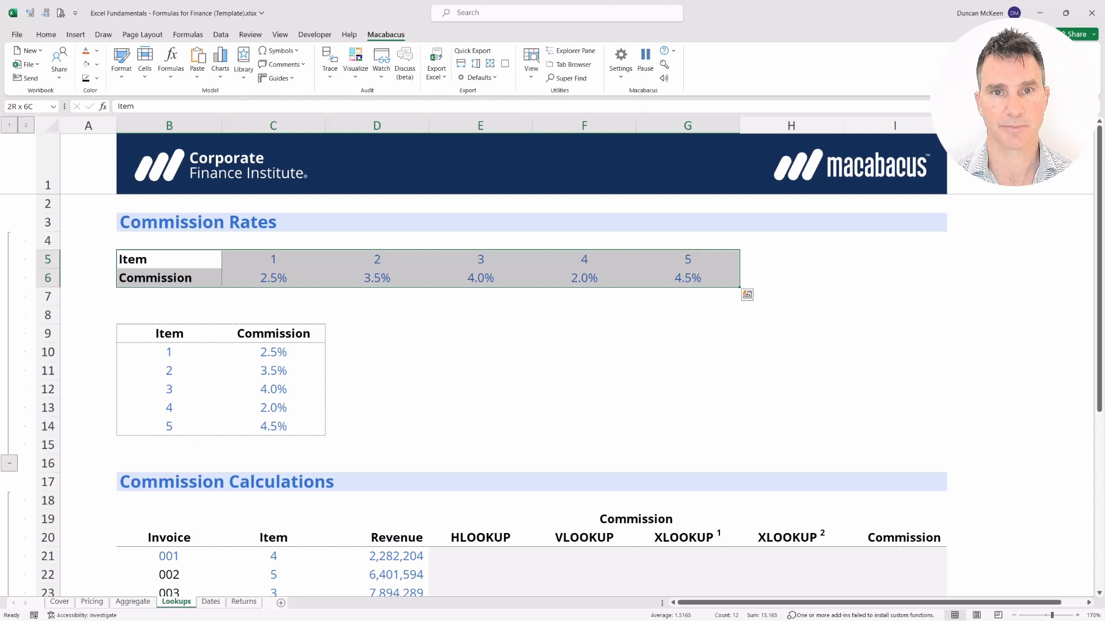
{"action": "key", "text": "Down"}
{"action": "key", "text": "Down"}
{"action": "key", "text": "Down"}
{"action": "key", "text": "Down"}
{"action": "key", "text": "Down"}
{"action": "key", "text": "Down"}
{"action": "key", "text": "Down"}
{"action": "key", "text": "Down"}
{"action": "key", "text": "Down"}
{"action": "key", "text": "Down"}
{"action": "key", "text": "Down"}
{"action": "key", "text": "Down"}
{"action": "key", "text": "Down"}
{"action": "key", "text": "Down"}
{"action": "key", "text": "Down"}
{"action": "key", "text": "Right"}
{"action": "key", "text": "Right"}
{"action": "key", "text": "Right"}
{"action": "key", "text": "Down"}
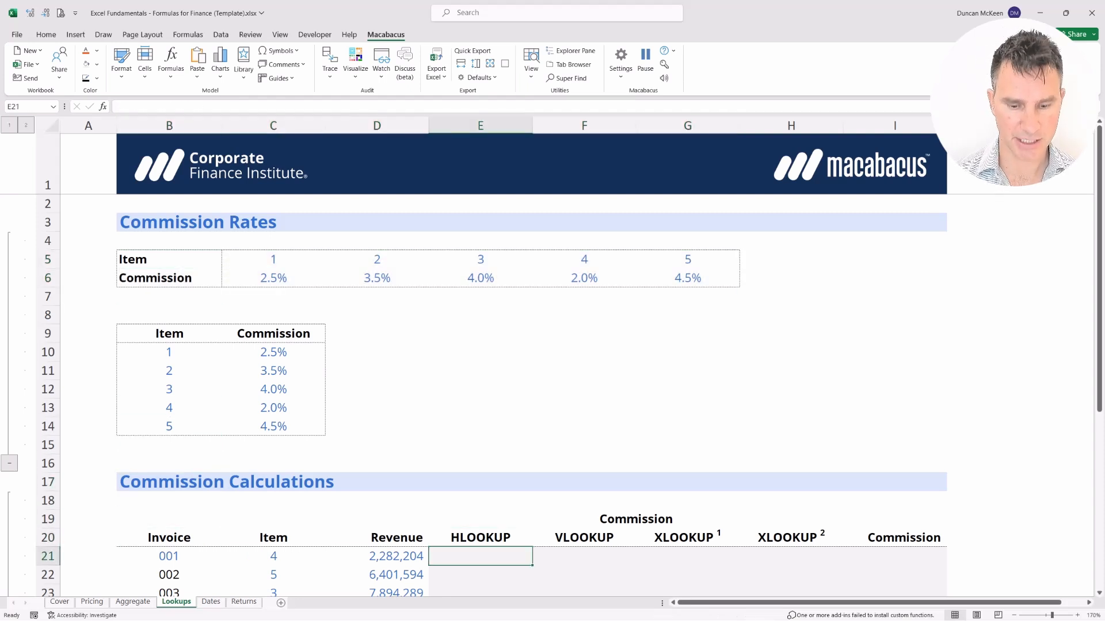
In E21 start an HLOOKUP using C21 as lookup value and C5:G6 as the table.
{"action": "type", "text": "=HL"}
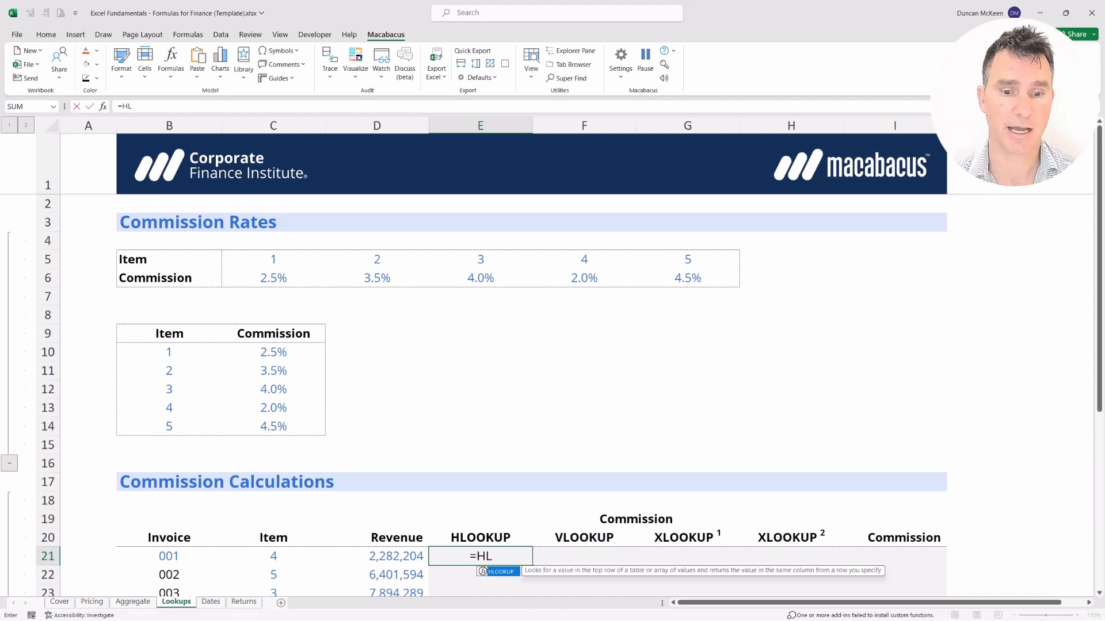
{"action": "key", "text": "Tab"}
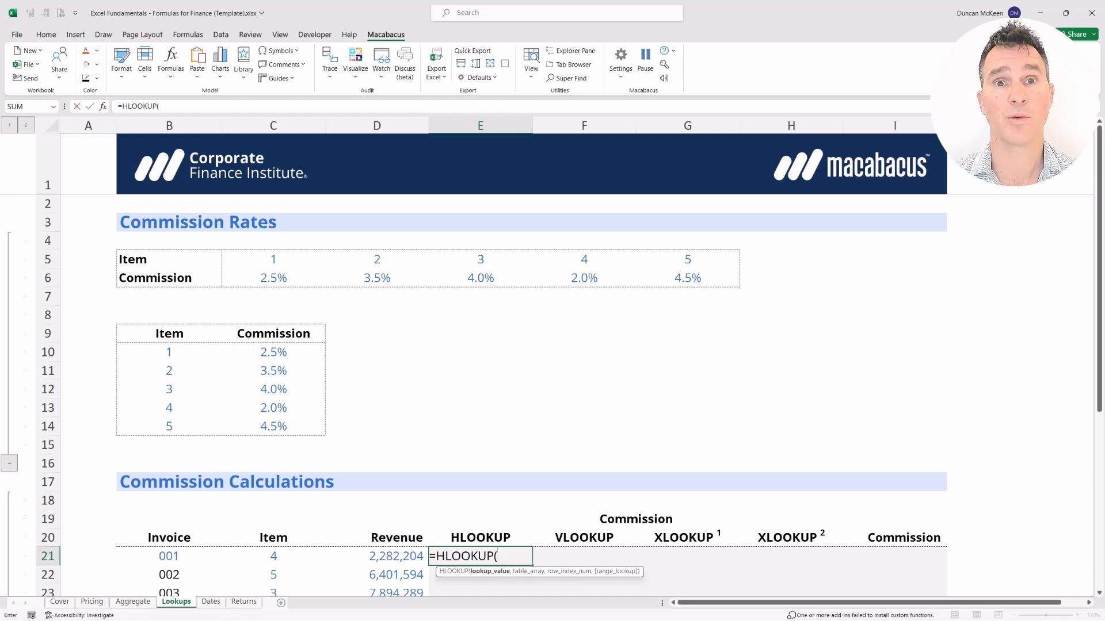
{"action": "key", "text": "Left"}
{"action": "key", "text": "Left"}
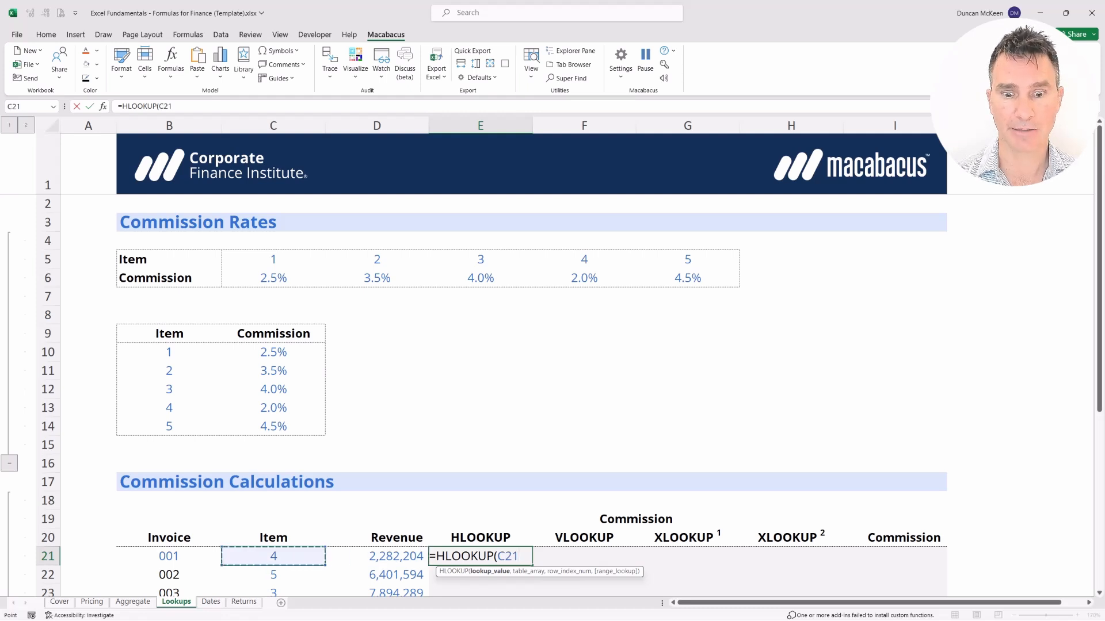
{"action": "type", "text": ","}
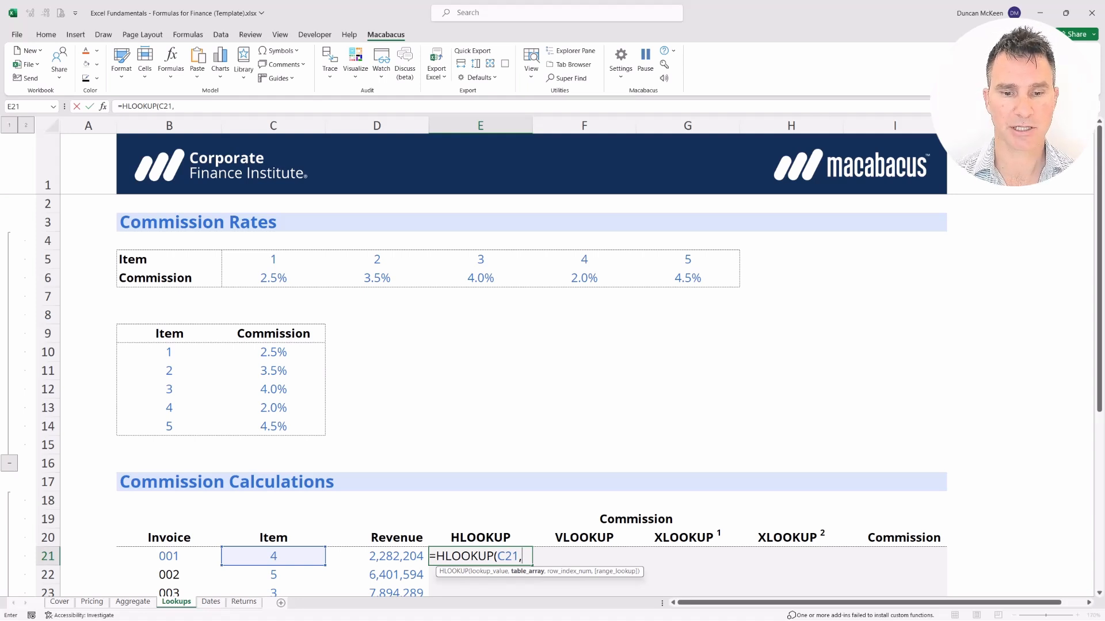
{"action": "key", "text": "Up"}
{"action": "key", "text": "Up"}
{"action": "key", "text": "Up"}
{"action": "key", "text": "Up"}
{"action": "key", "text": "Up"}
{"action": "key", "text": "Up"}
{"action": "key", "text": "Up"}
{"action": "key", "text": "Up"}
{"action": "key", "text": "Up"}
{"action": "key", "text": "Up"}
{"action": "key", "text": "Up"}
{"action": "key", "text": "Up"}
{"action": "key", "text": "Up"}
{"action": "key", "text": "Up"}
{"action": "key", "text": "Up"}
{"action": "key", "text": "Up"}
{"action": "key", "text": "Left"}
{"action": "key", "text": "Left"}
{"action": "key", "text": "shift+Right"}
{"action": "key", "text": "shift+Right"}
{"action": "key", "text": "shift+Right"}
{"action": "key", "text": "shift+Right"}
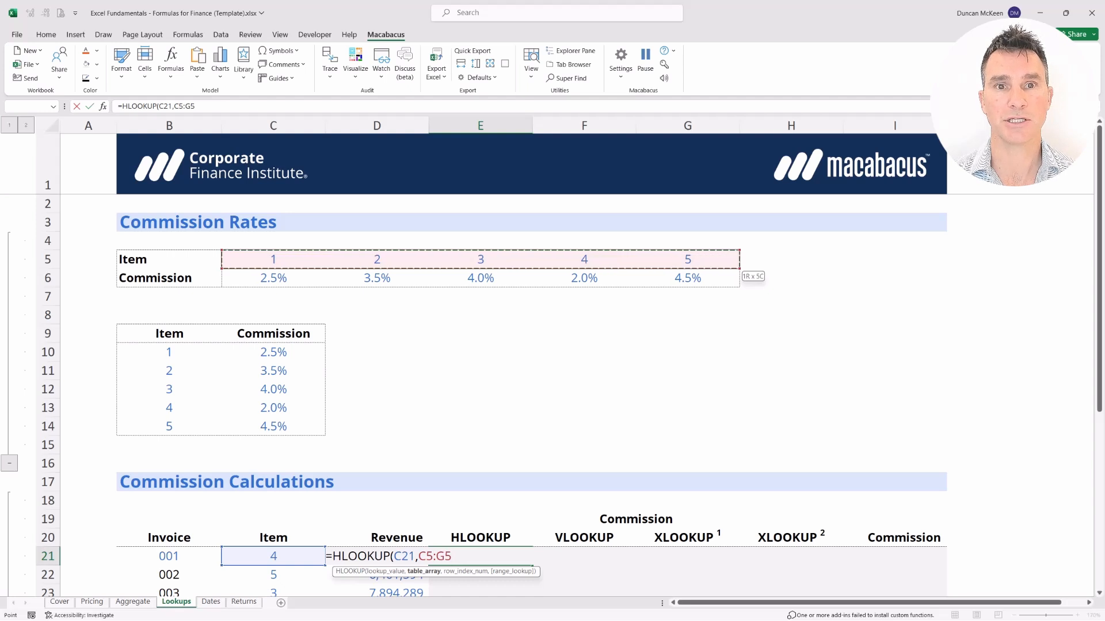
{"action": "key", "text": "shift+Down"}
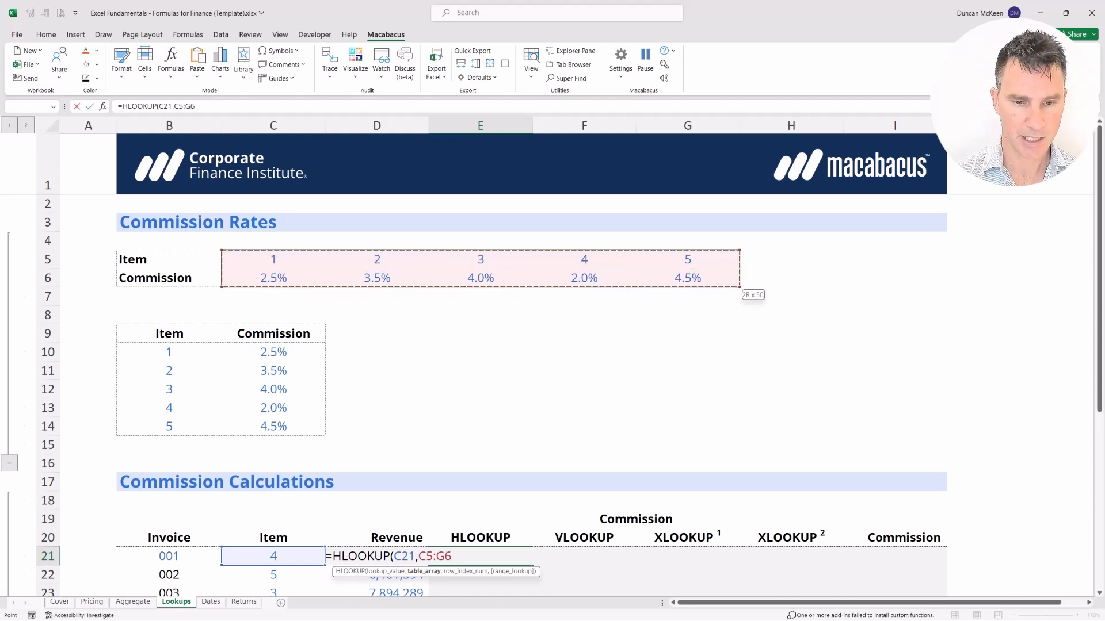
Complete the HLOOKUP with row index 2 and FALSE for exact match, returning 2.0%.
{"action": "type", "text": ",2"}
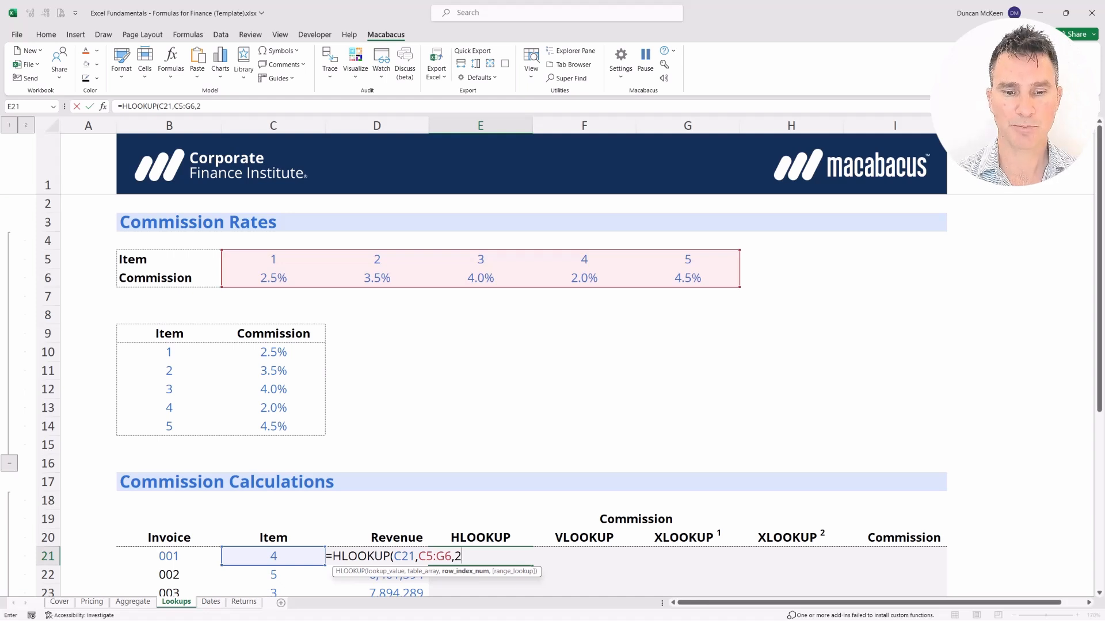
{"action": "type", "text": ","}
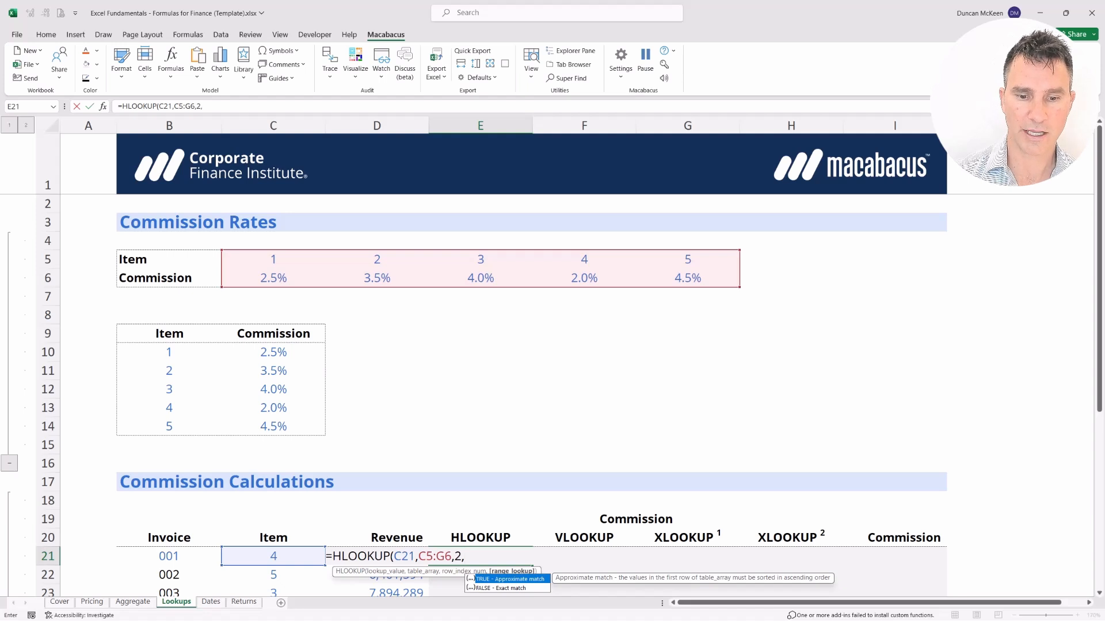
{"action": "key", "text": "Down"}
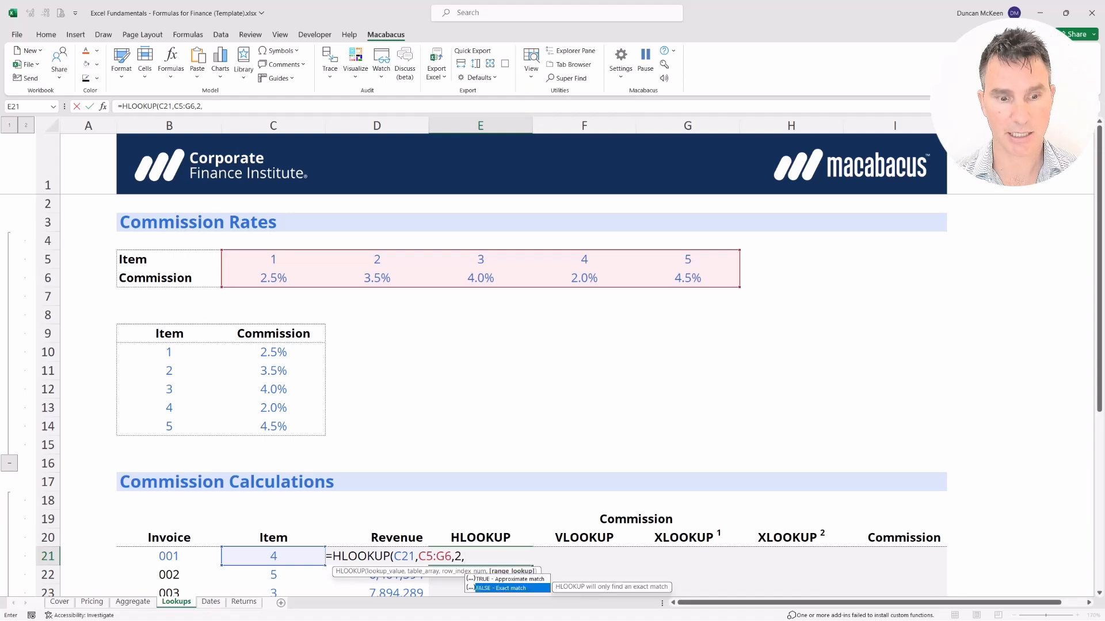
{"action": "key", "text": "Tab"}
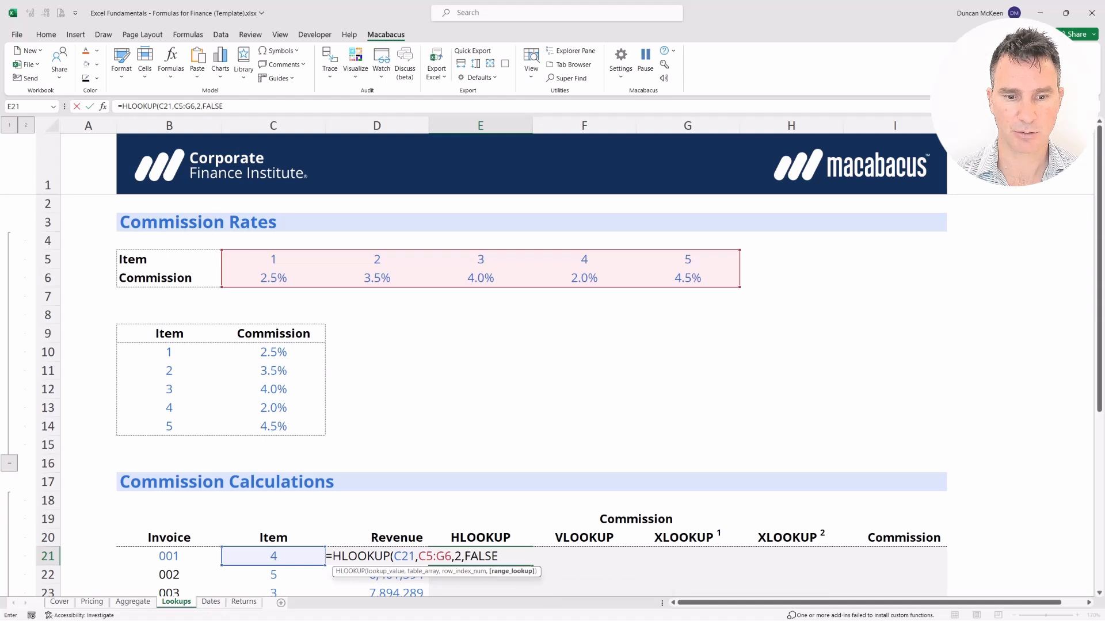
{"action": "type", "text": ")"}
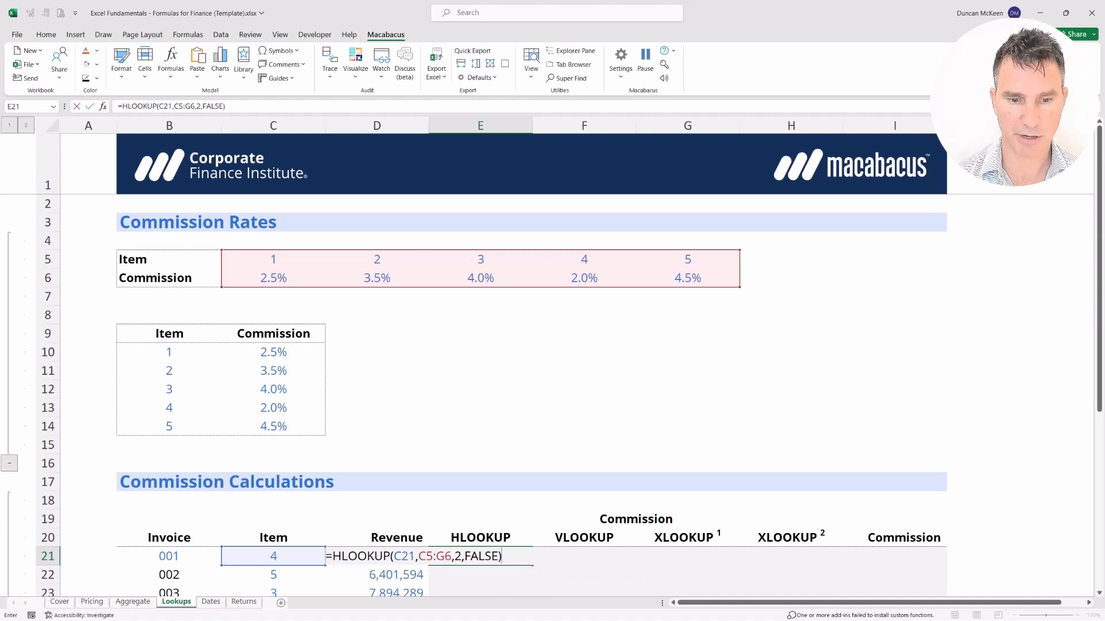
{"action": "key", "text": "Return"}
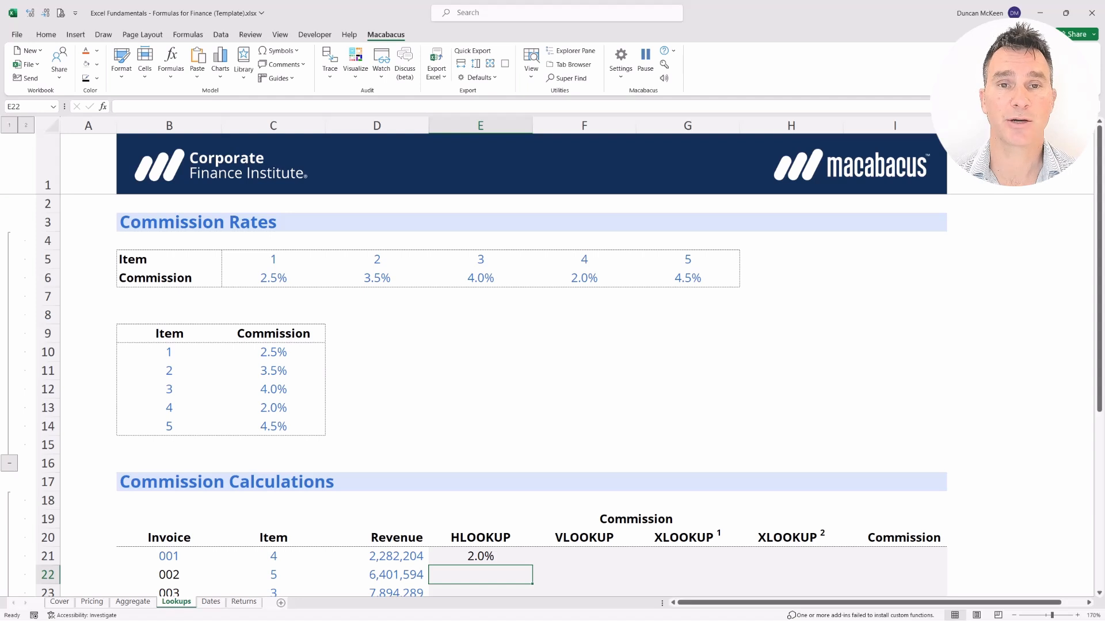
{"action": "key", "text": "shift+Up"}
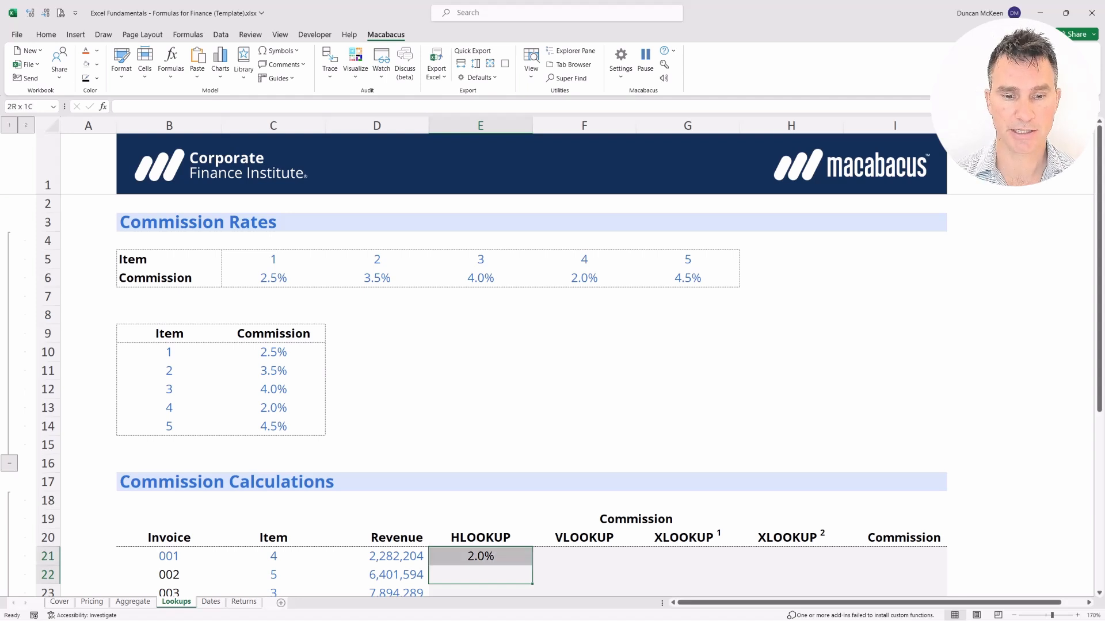
{"action": "key", "text": "Left"}
{"action": "key", "text": "Left"}
{"action": "key", "text": "Up"}
{"action": "key", "text": "Up"}
{"action": "key", "text": "shift+Down"}
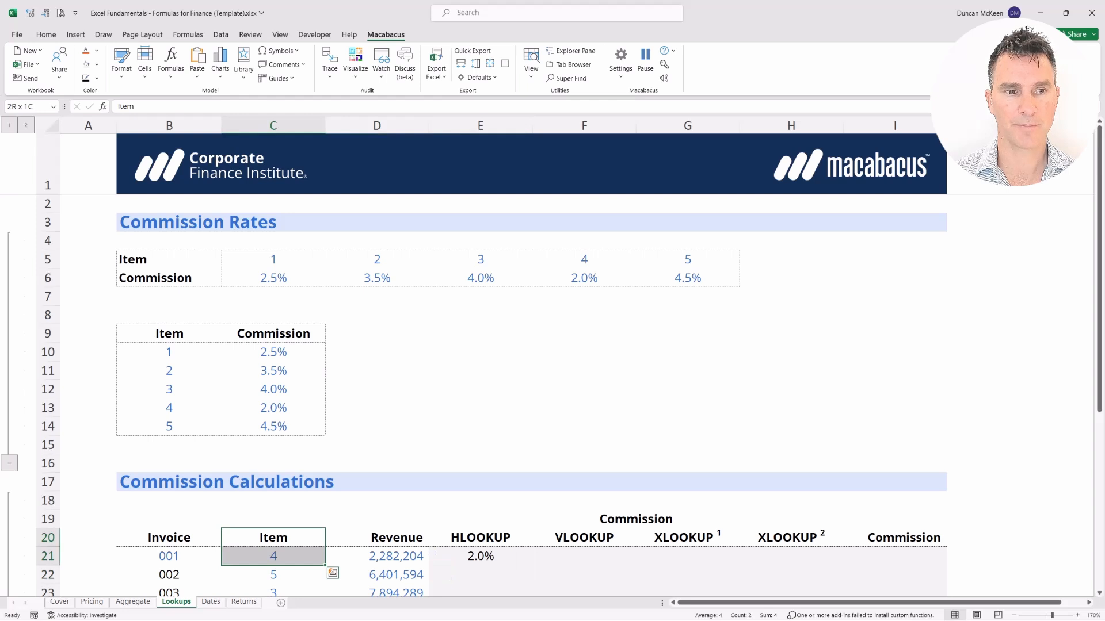
{"action": "key", "text": "Up"}
{"action": "key", "text": "Up"}
{"action": "key", "text": "Up"}
{"action": "key", "text": "Up"}
{"action": "key", "text": "Up"}
{"action": "key", "text": "Up"}
{"action": "key", "text": "Up"}
{"action": "key", "text": "Up"}
{"action": "key", "text": "Up"}
{"action": "key", "text": "Up"}
{"action": "key", "text": "Up"}
{"action": "key", "text": "Up"}
{"action": "key", "text": "Up"}
{"action": "key", "text": "Up"}
{"action": "key", "text": "Up"}
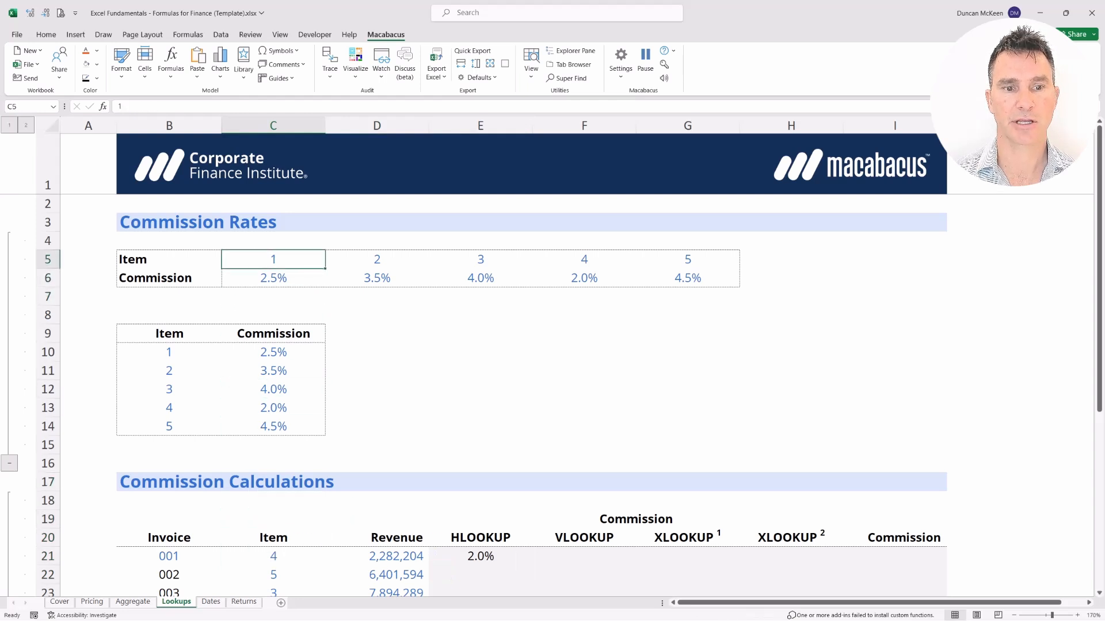
{"action": "key", "text": "shift+Right"}
{"action": "key", "text": "shift+Right"}
{"action": "key", "text": "shift+Right"}
{"action": "key", "text": "shift+Right"}
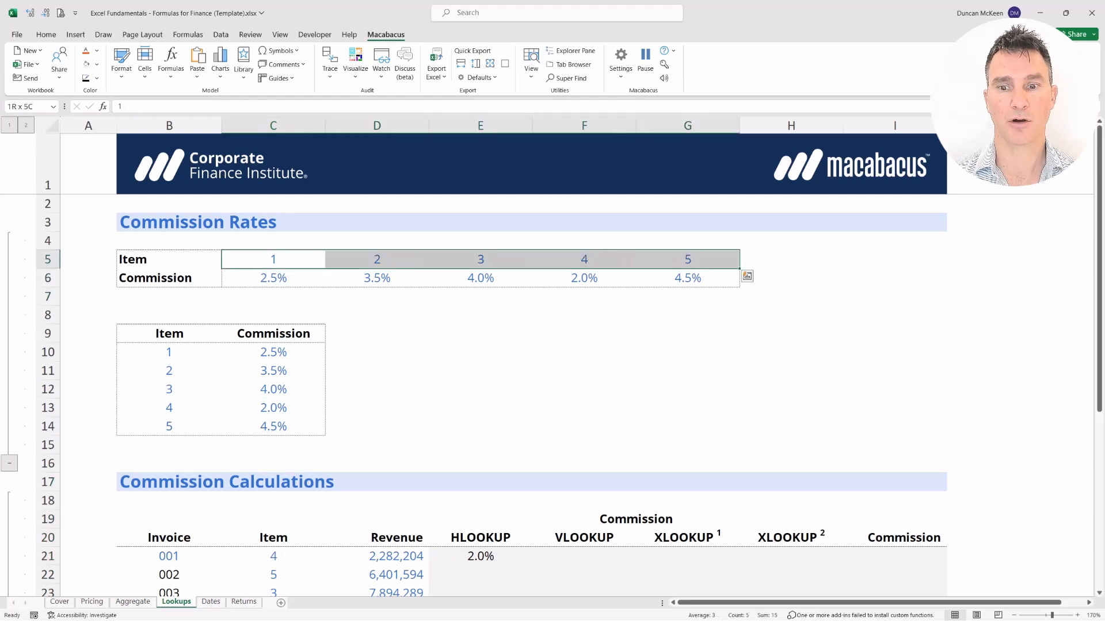
{"action": "key", "text": "shift+Down"}
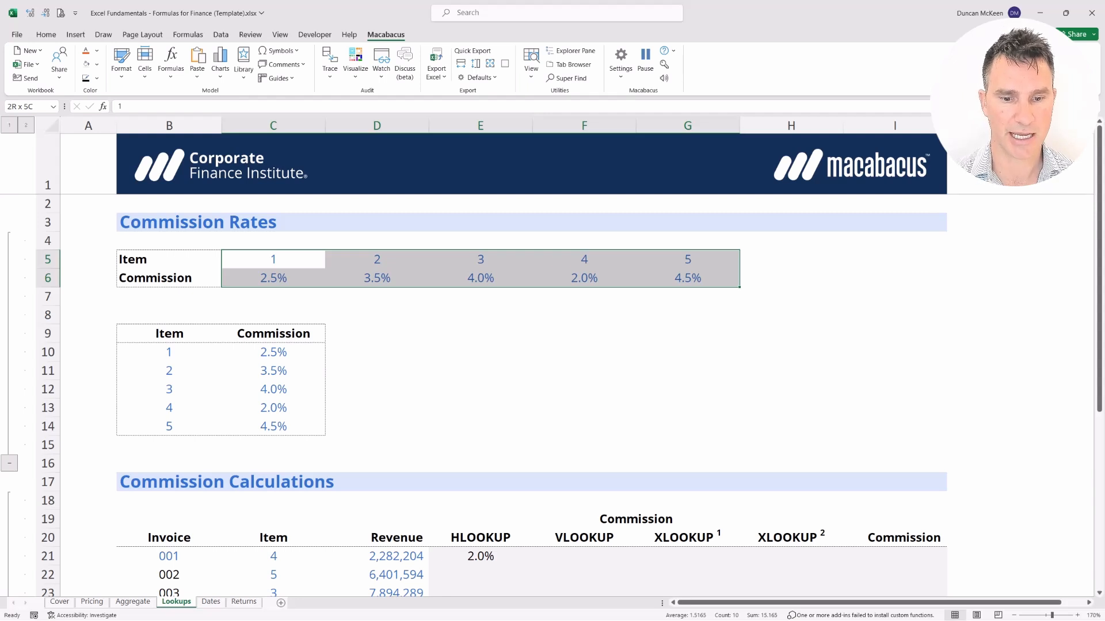
{"action": "left_click", "coordinate": [481, 575]}
{"action": "key", "text": "shift+Up"}
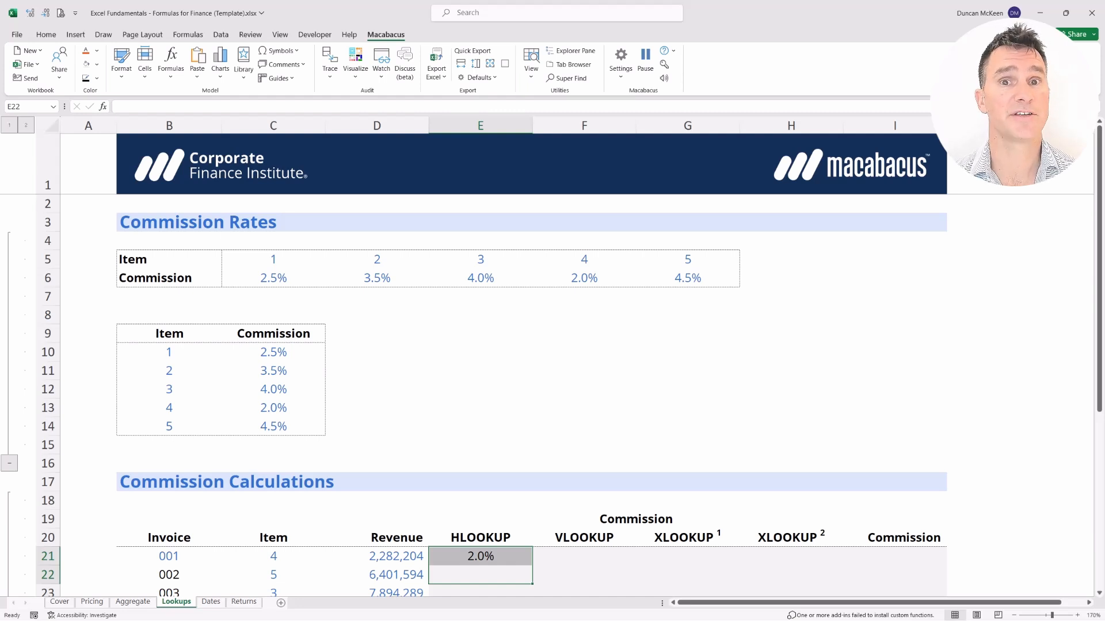
{"action": "key", "text": "Left"}
{"action": "key", "text": "Right"}
{"action": "key", "text": "Up"}
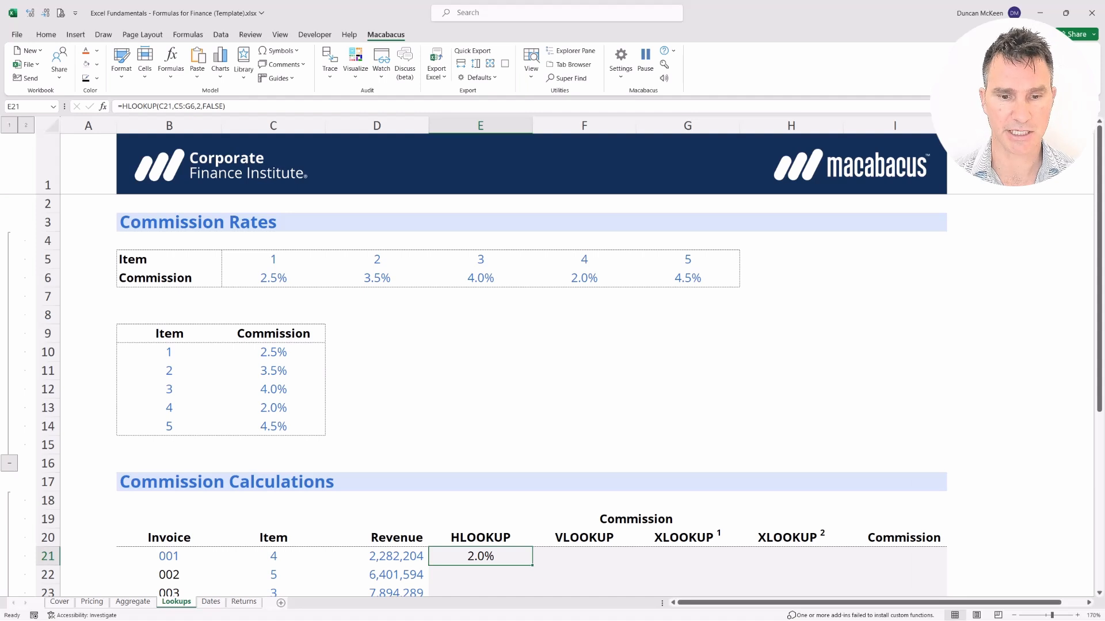
Lock E21's rate table reference as $C$5:$G$6 and recheck the formula.
{"action": "key", "text": "F2"}
{"action": "key", "text": "Left"}
{"action": "key", "text": "Left"}
{"action": "key", "text": "Left"}
{"action": "key", "text": "Left"}
{"action": "key", "text": "Left"}
{"action": "key", "text": "Left"}
{"action": "key", "text": "Left"}
{"action": "key", "text": "Left"}
{"action": "key", "text": "Left"}
{"action": "key", "text": "Left"}
{"action": "key", "text": "Left"}
{"action": "key", "text": "Left"}
{"action": "key", "text": "Left"}
{"action": "key", "text": "Left"}
{"action": "key", "text": "Left"}
{"action": "key", "text": "Left"}
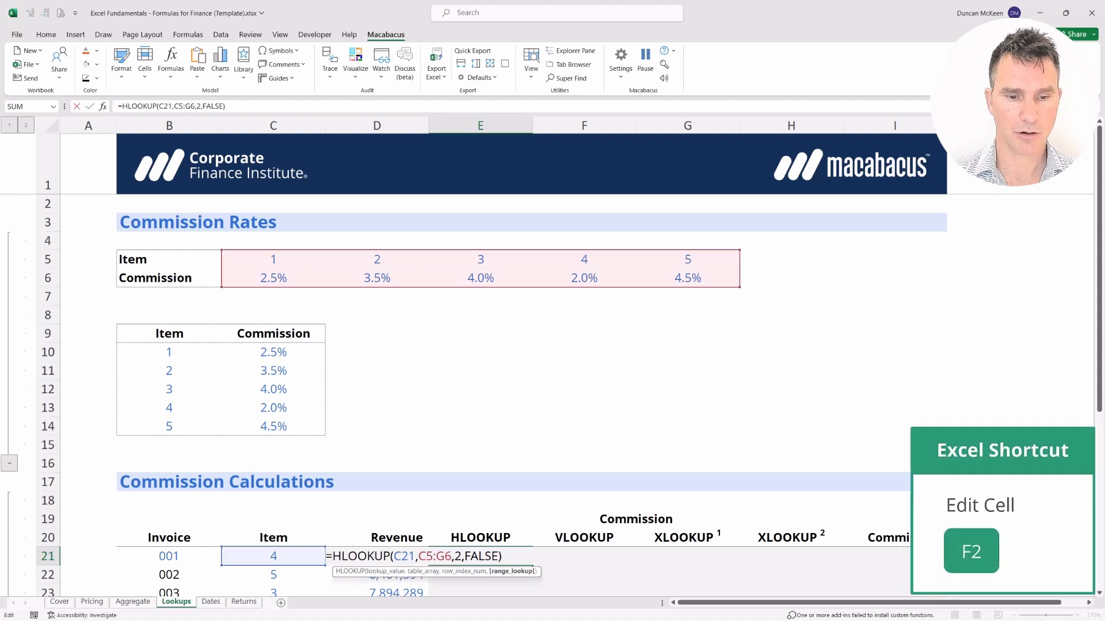
{"action": "key", "text": "shift+Right"}
{"action": "key", "text": "shift+Right"}
{"action": "key", "text": "shift+Right"}
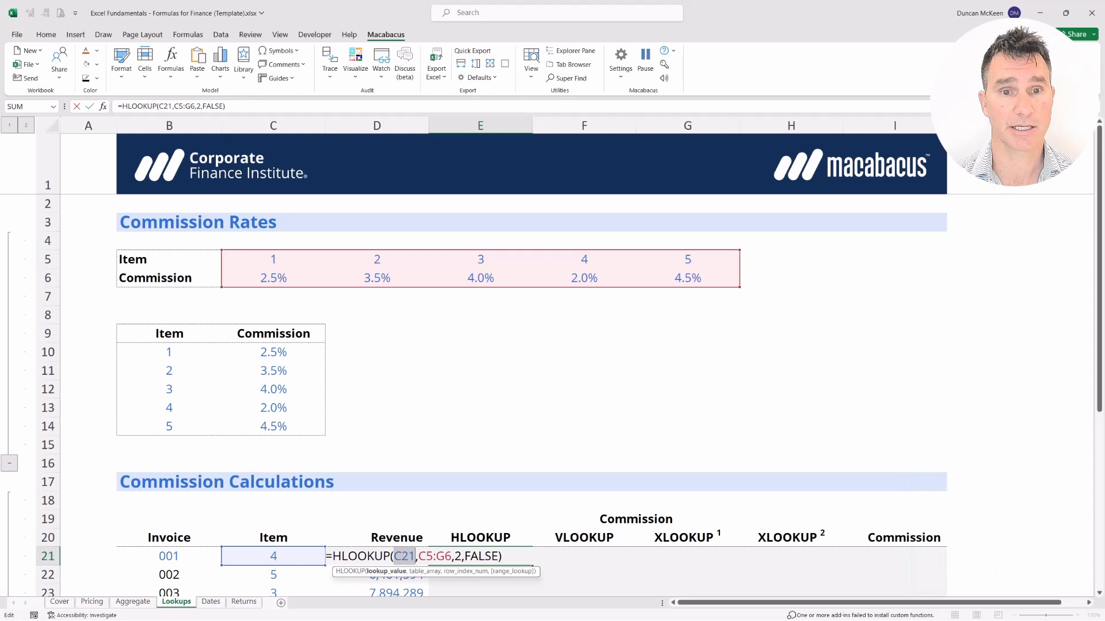
{"action": "key", "text": "Right"}
{"action": "key", "text": "Right"}
{"action": "key", "text": "shift+Right"}
{"action": "key", "text": "shift+Right"}
{"action": "key", "text": "shift+Right"}
{"action": "key", "text": "shift+Right"}
{"action": "key", "text": "shift+Right"}
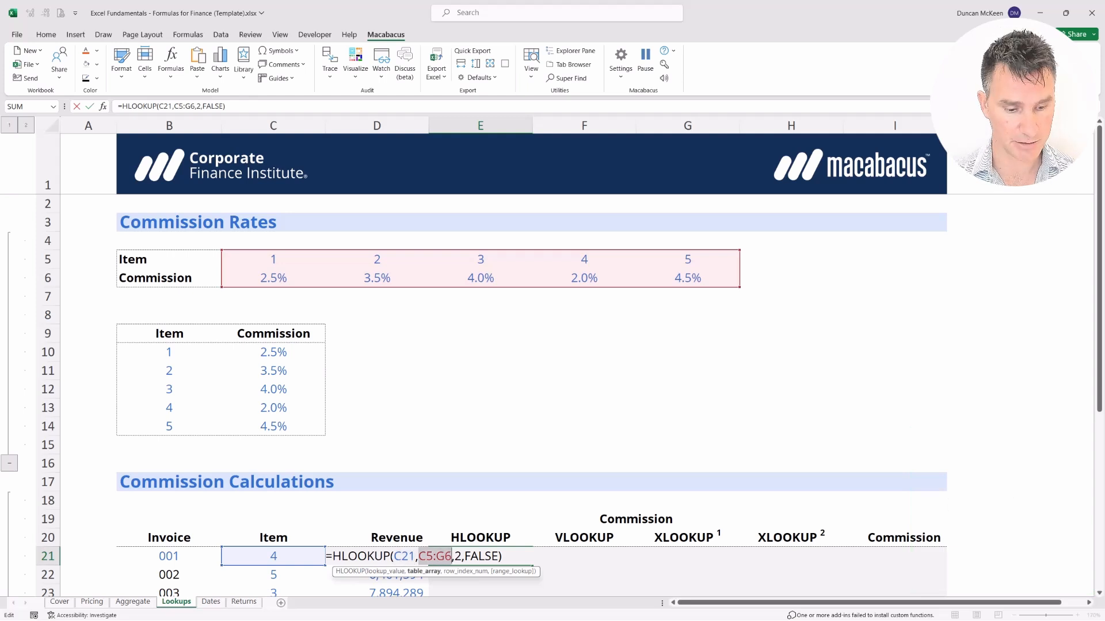
{"action": "key", "text": "F4"}
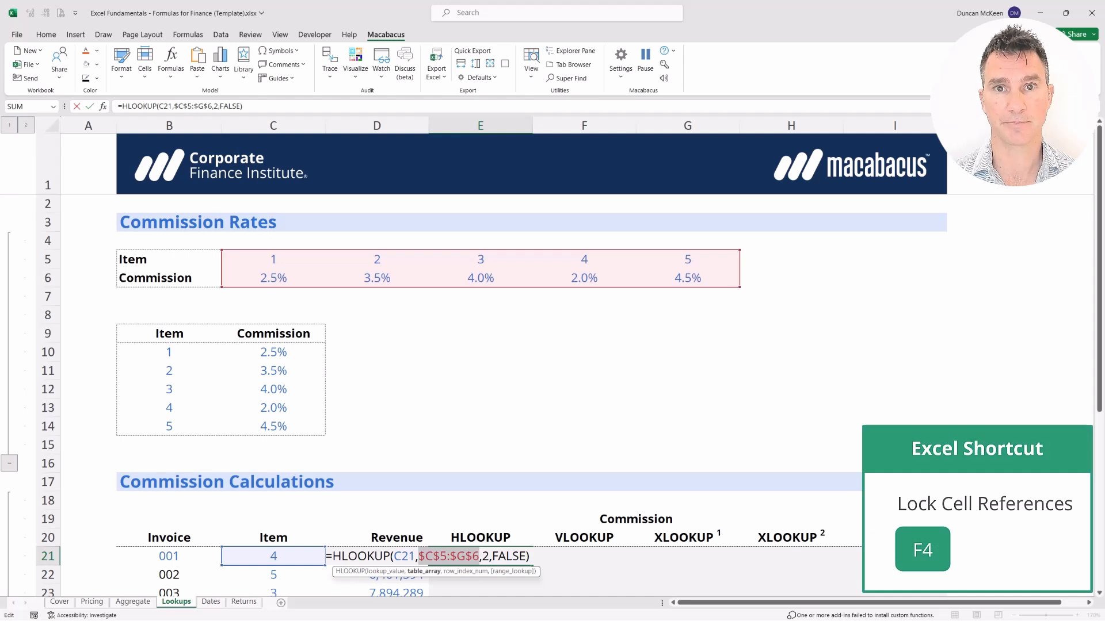
{"action": "key", "text": "Return"}
{"action": "key", "text": "Up"}
{"action": "key", "text": "F2"}
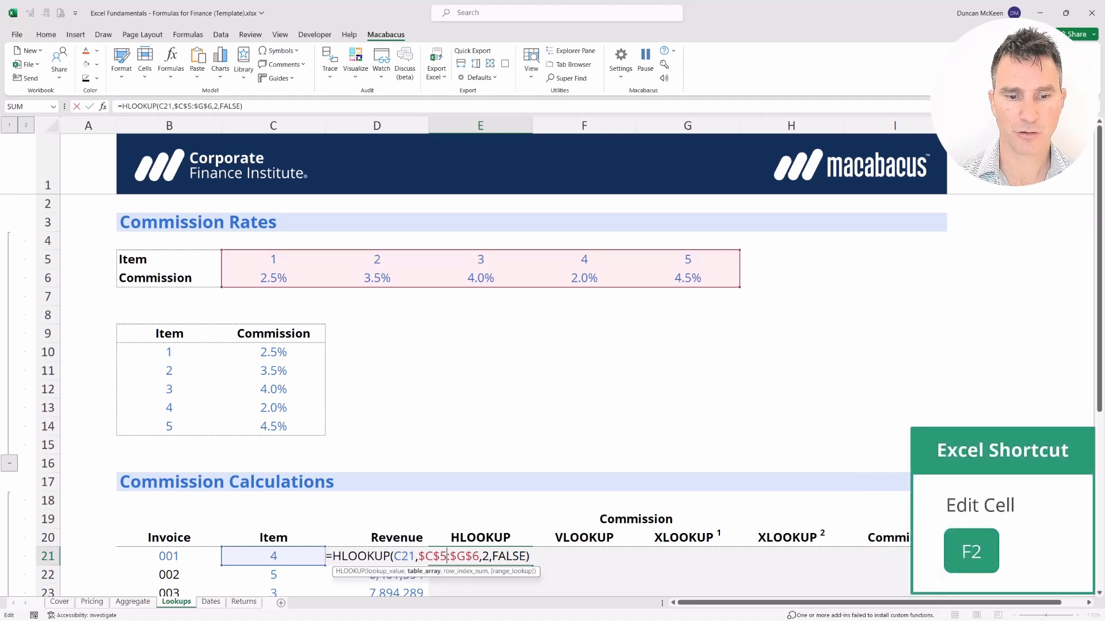
{"action": "key", "text": "Left"}
{"action": "key", "text": "Left"}
{"action": "key", "text": "Left"}
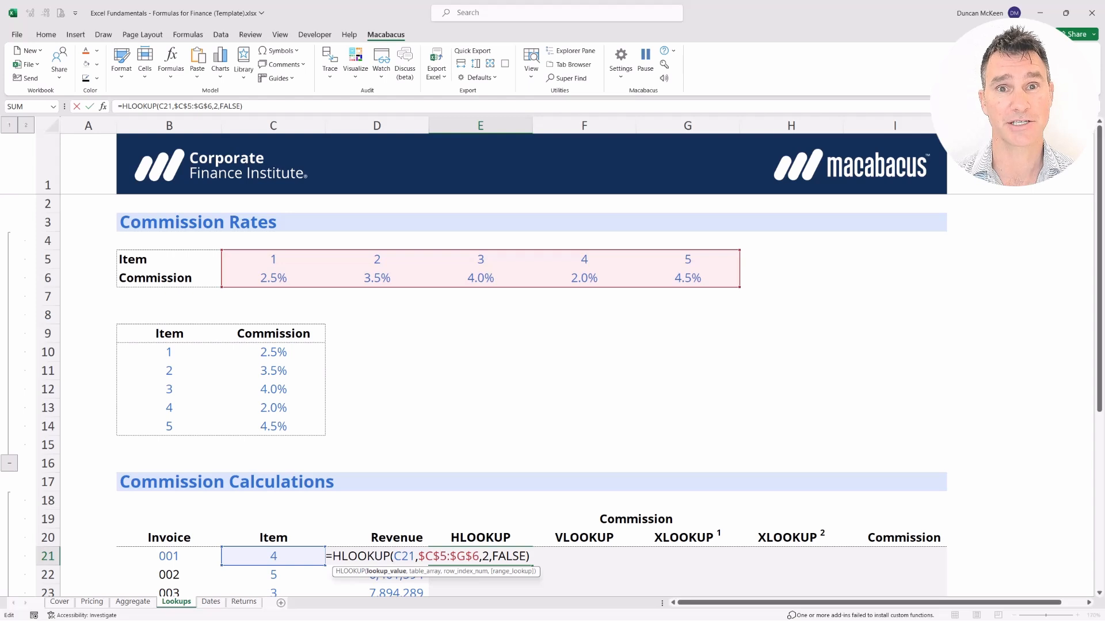
{"action": "key", "text": "Return"}
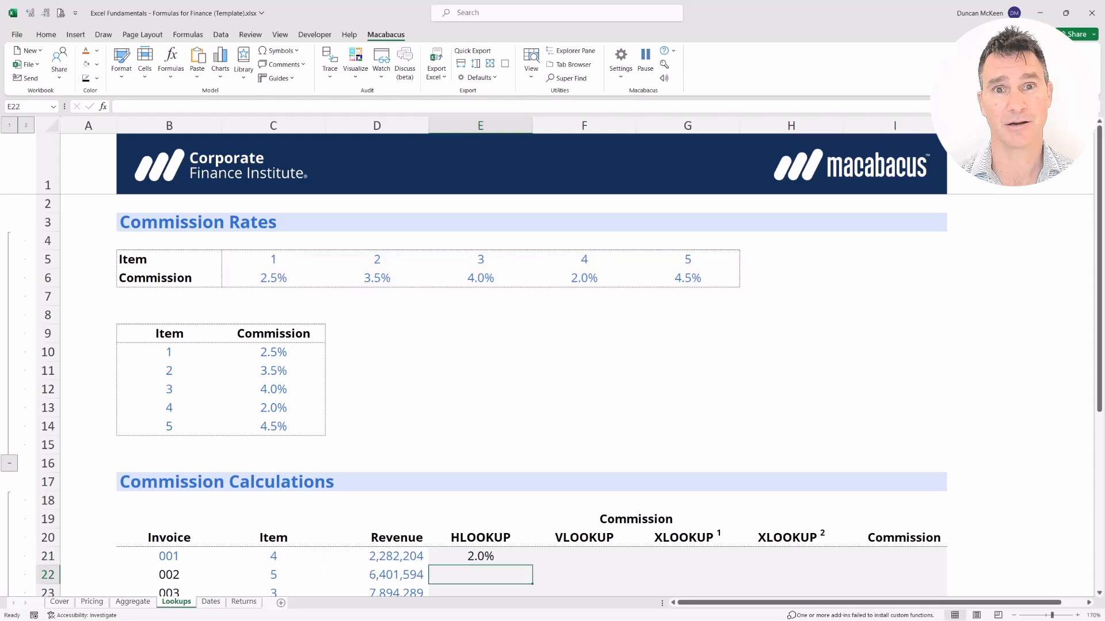
{"action": "key", "text": "Up"}
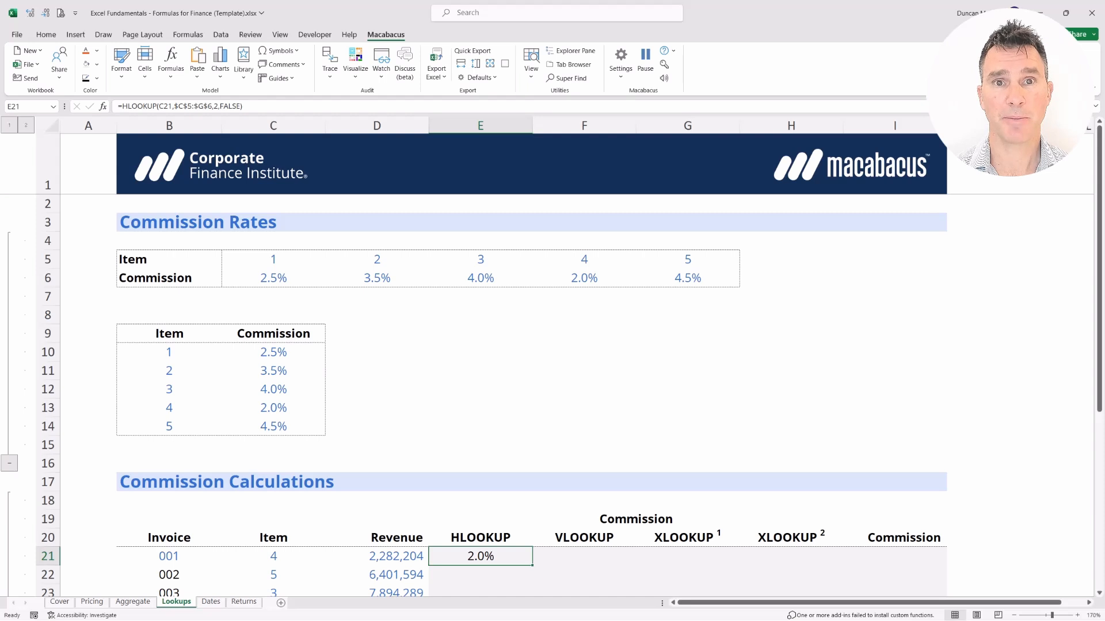
{"action": "key", "text": "F2"}
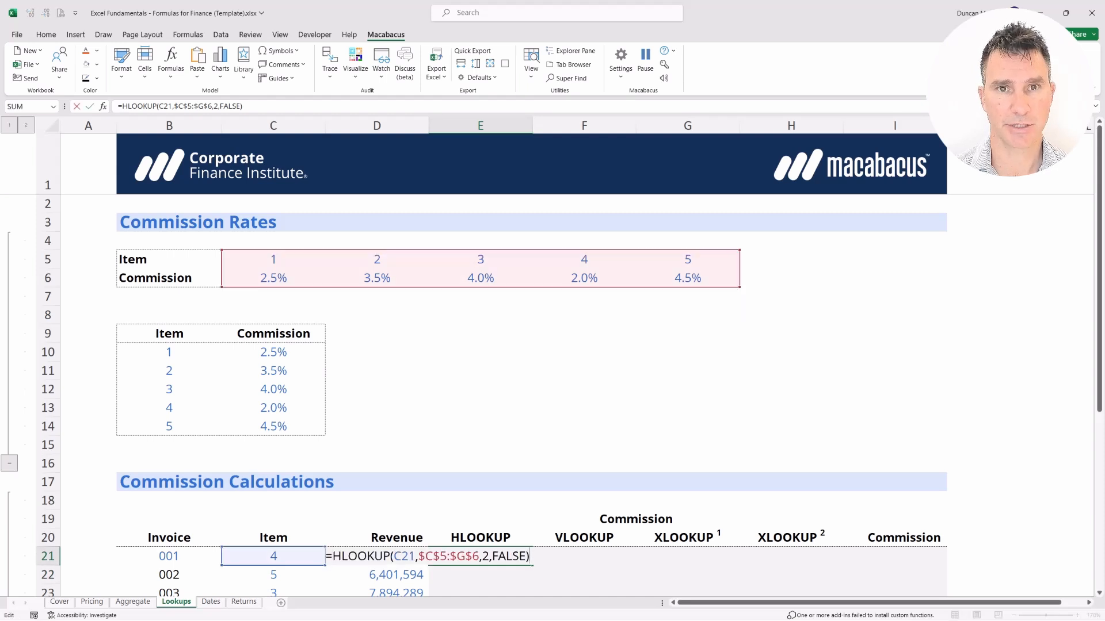
{"action": "key", "text": "Left"}
{"action": "key", "text": "Left"}
{"action": "key", "text": "Left"}
{"action": "key", "text": "Left"}
{"action": "key", "text": "Left"}
{"action": "key", "text": "Left"}
{"action": "key", "text": "Left"}
{"action": "key", "text": "Left"}
{"action": "key", "text": "Left"}
{"action": "key", "text": "Left"}
{"action": "key", "text": "Left"}
{"action": "key", "text": "Left"}
{"action": "key", "text": "Left"}
{"action": "key", "text": "Left"}
{"action": "key", "text": "Left"}
{"action": "key", "text": "Left"}
{"action": "key", "text": "Left"}
{"action": "key", "text": "Left"}
{"action": "key", "text": "Left"}
{"action": "key", "text": "Left"}
{"action": "key", "text": "Left"}
{"action": "key", "text": "Left"}
{"action": "key", "text": "shift+Right"}
{"action": "key", "text": "shift+Right"}
{"action": "key", "text": "shift+Right"}
{"action": "key", "text": "shift+Right"}
{"action": "key", "text": "shift+Right"}
{"action": "key", "text": "shift+Right"}
{"action": "key", "text": "shift+Right"}
{"action": "key", "text": "shift+Right"}
{"action": "key", "text": "shift+Right"}
{"action": "key", "text": "shift+Right"}
{"action": "key", "text": "shift+Right"}
{"action": "key", "text": "shift+Right"}
{"action": "key", "text": "shift+Right"}
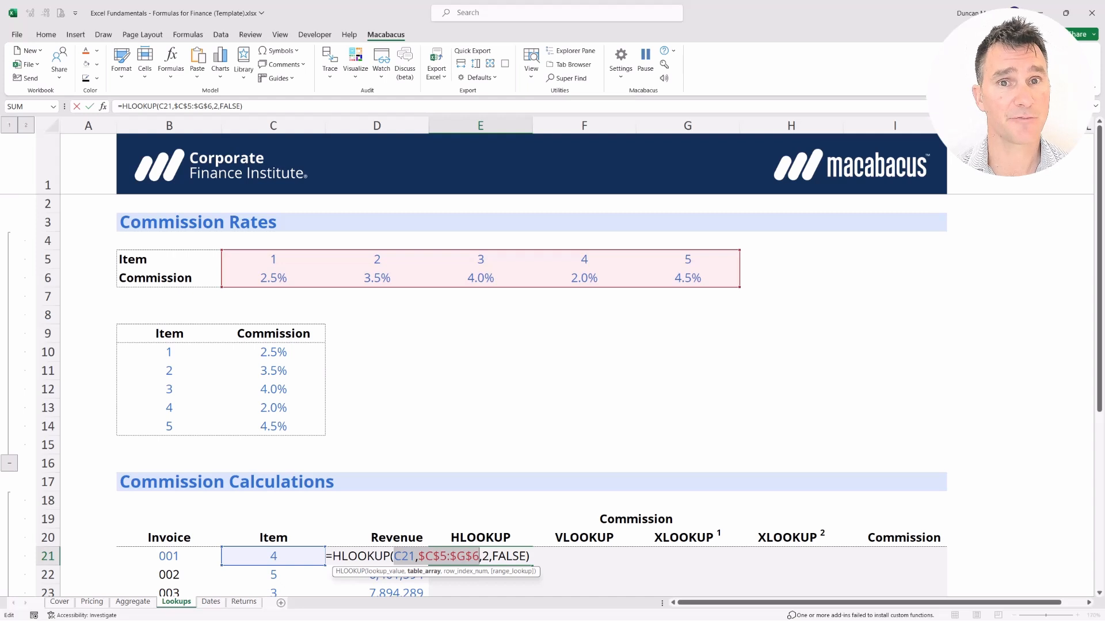
{"action": "key", "text": "Right"}
{"action": "key", "text": "Right"}
{"action": "key", "text": "Right"}
{"action": "key", "text": "Right"}
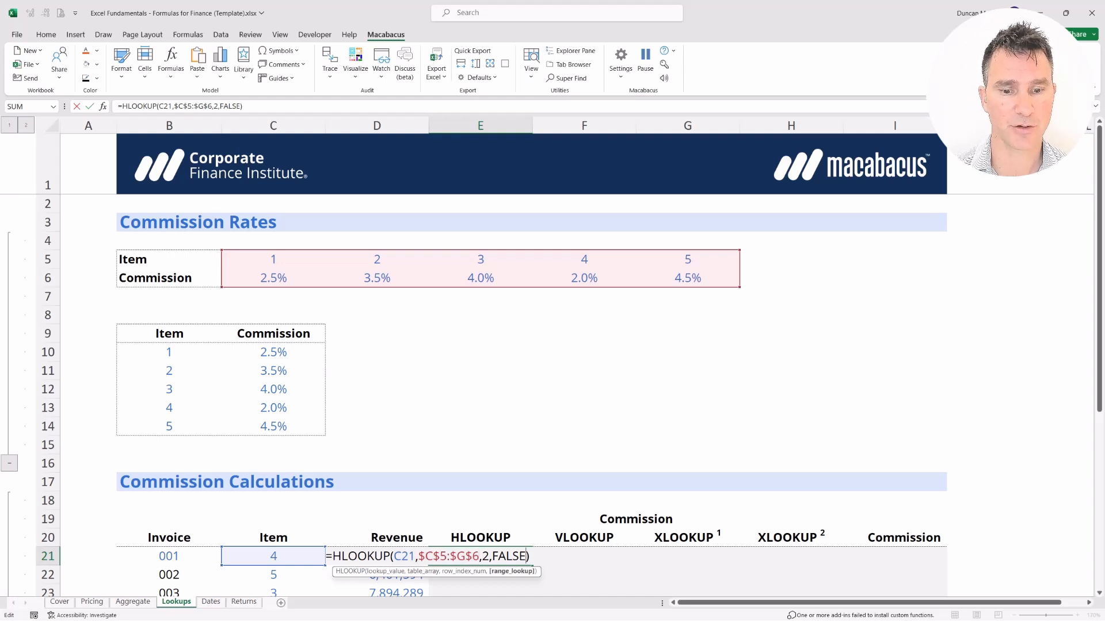
{"action": "key", "text": "shift+Left"}
{"action": "key", "text": "shift+Left"}
{"action": "key", "text": "shift+Left"}
{"action": "key", "text": "shift+Left"}
{"action": "key", "text": "shift+Left"}
{"action": "key", "text": "shift+Left"}
{"action": "key", "text": "Delete"}
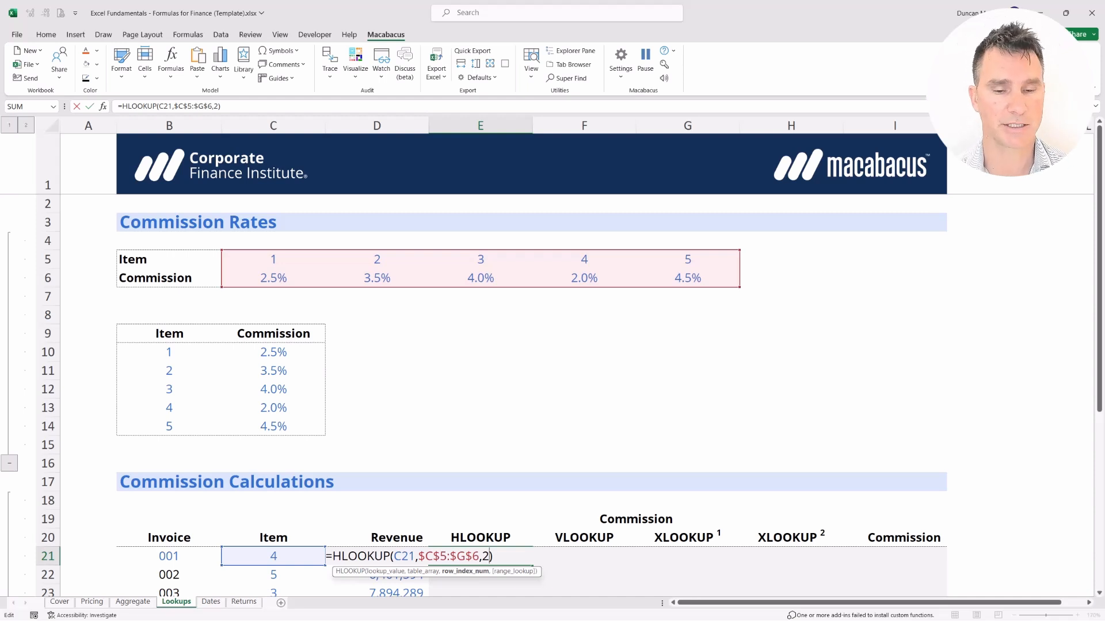
{"action": "type", "text": ","}
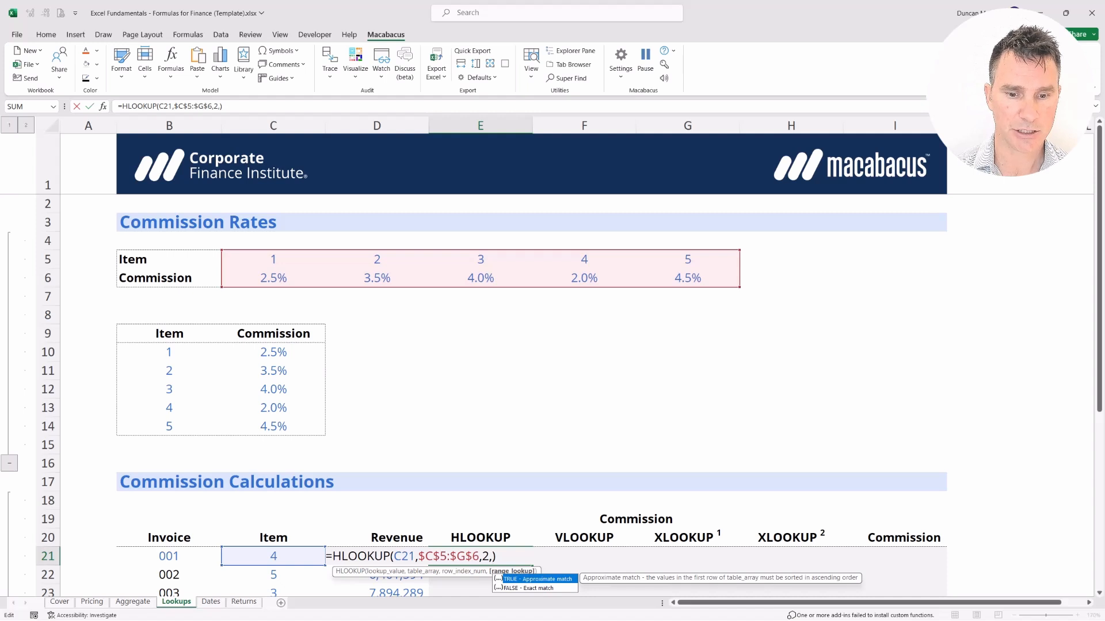
{"action": "key", "text": "Down"}
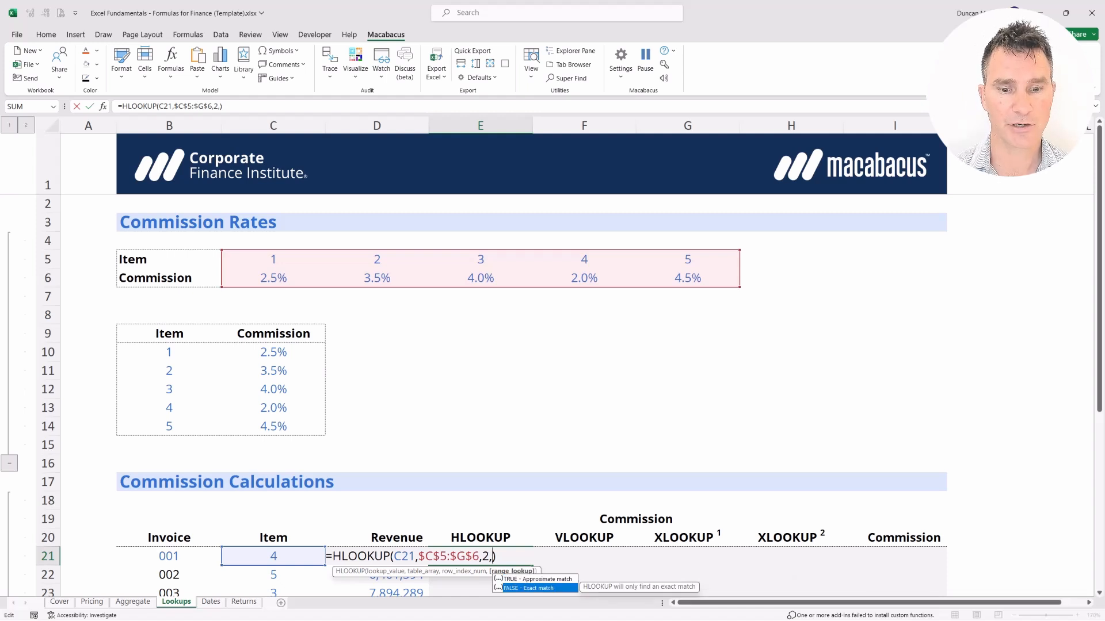
{"action": "key", "text": "Tab"}
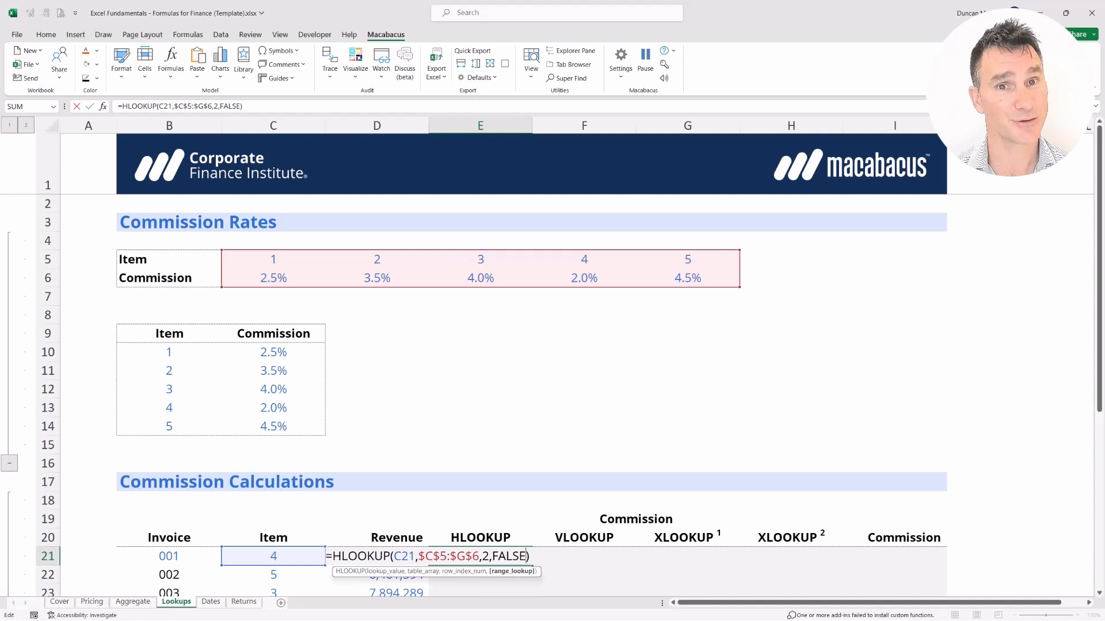
{"action": "type", "text": ")"}
{"action": "key", "text": "Return"}
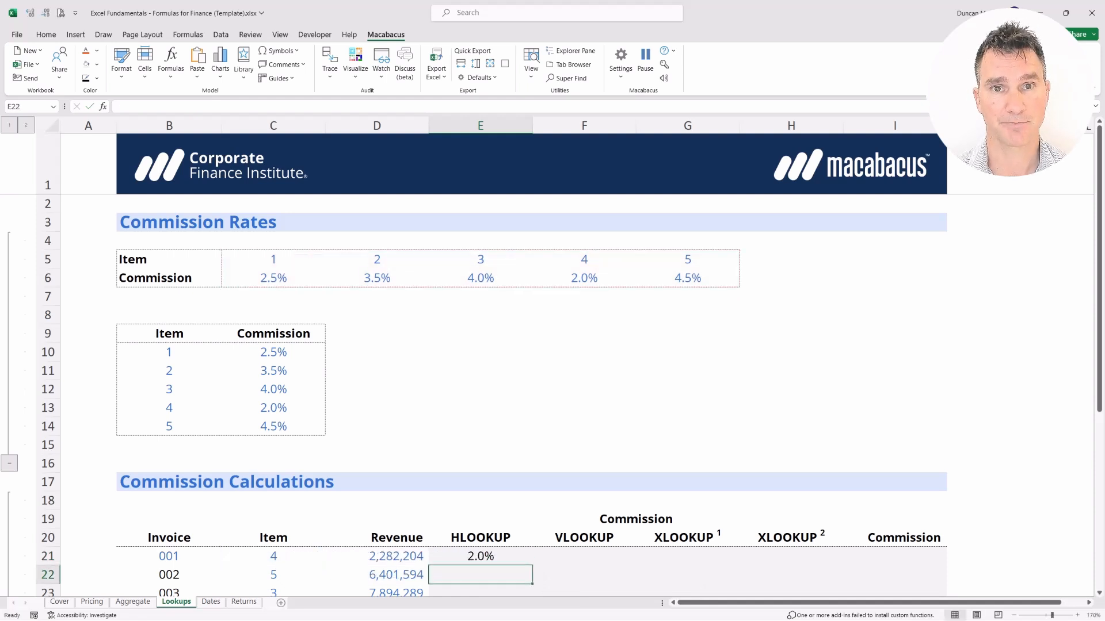
{"action": "key", "text": "Up"}
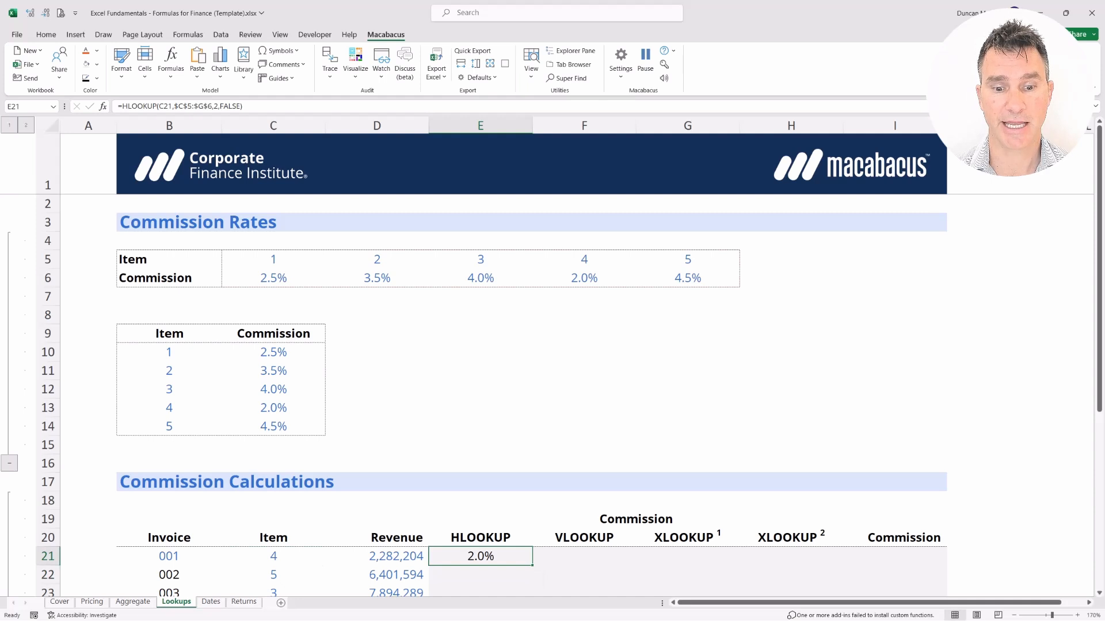
{"action": "key", "text": "F2"}
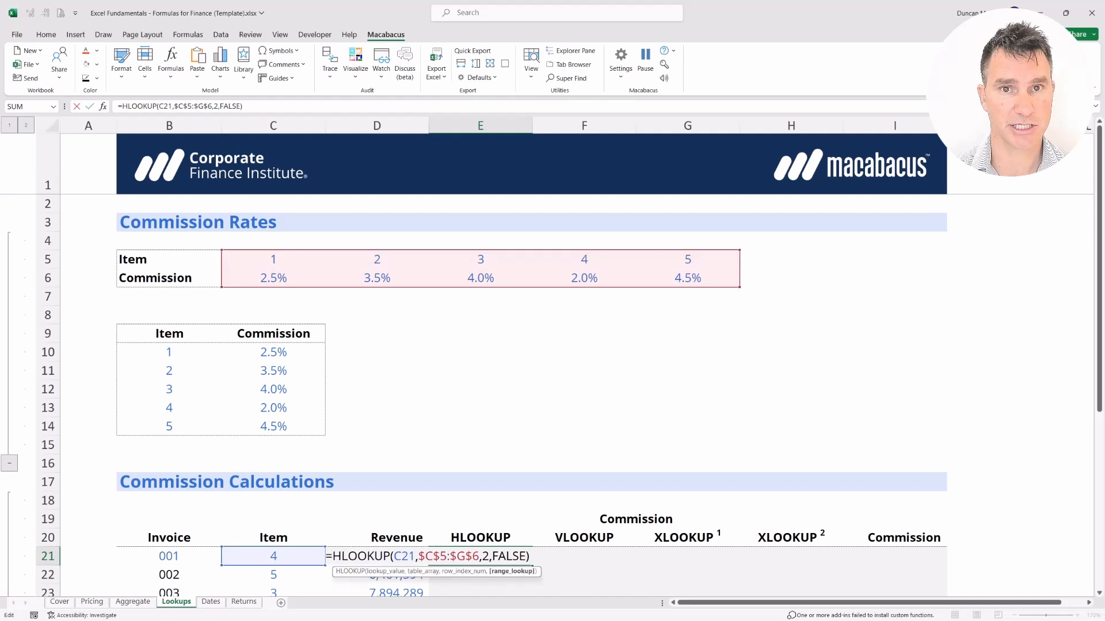
{"action": "key", "text": "Left"}
{"action": "key", "text": "shift+Left"}
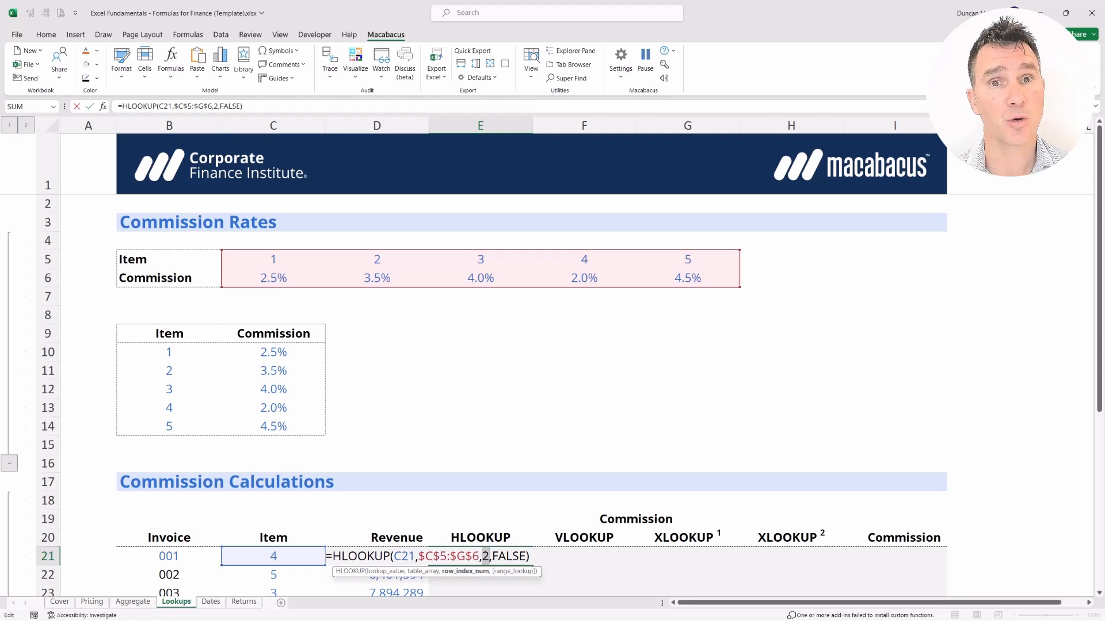
{"action": "key", "text": "Right"}
{"action": "key", "text": "shift+Right"}
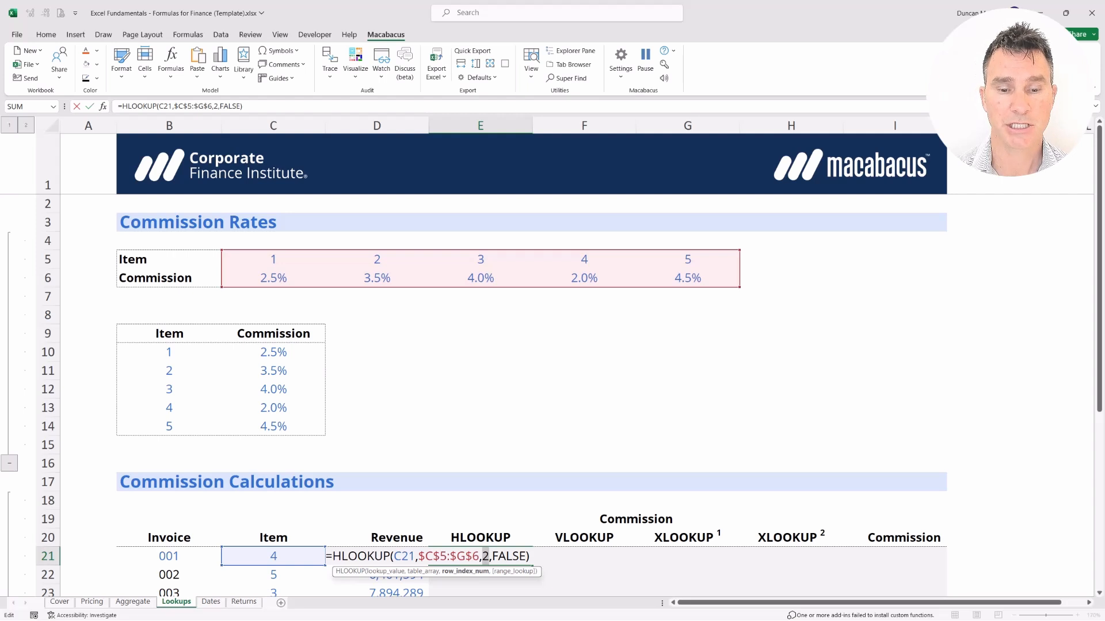
{"action": "key", "text": "Return"}
{"action": "key", "text": "Up"}
{"action": "key", "text": "Up"}
{"action": "key", "text": "Up"}
{"action": "key", "text": "Up"}
{"action": "key", "text": "Up"}
{"action": "key", "text": "Up"}
{"action": "key", "text": "Up"}
{"action": "key", "text": "Up"}
{"action": "key", "text": "Up"}
{"action": "key", "text": "Up"}
{"action": "key", "text": "Up"}
{"action": "key", "text": "Up"}
{"action": "key", "text": "Up"}
{"action": "key", "text": "Up"}
{"action": "key", "text": "Up"}
{"action": "key", "text": "Up"}
{"action": "key", "text": "Left"}
{"action": "key", "text": "Left"}
{"action": "key", "text": "Left"}
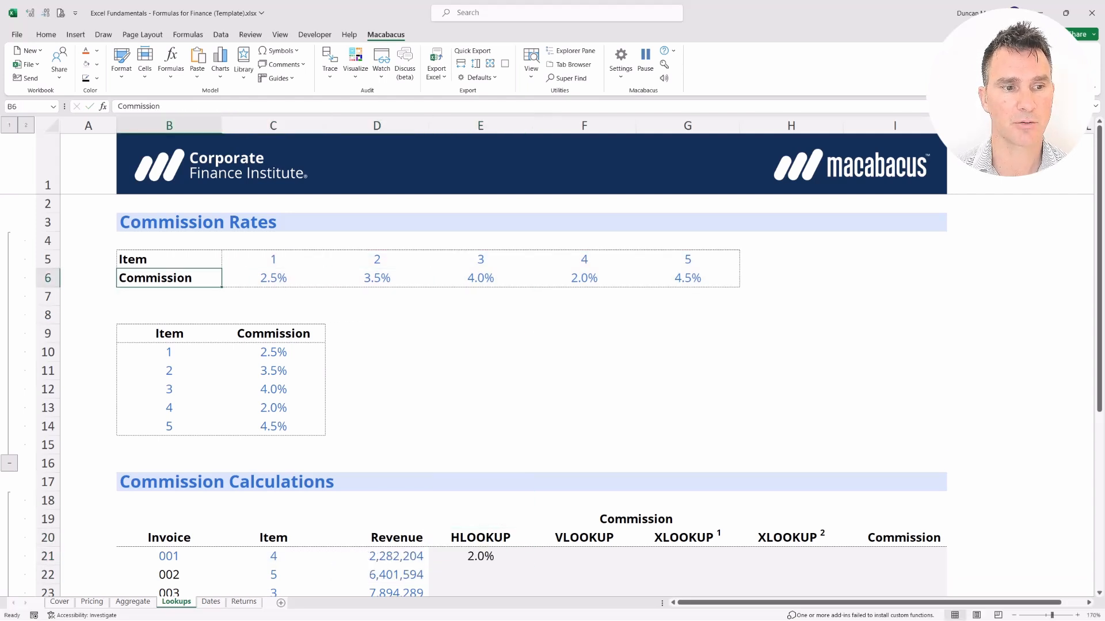
Insert a blank row 6 above the Commission row using Alt+I+R.
{"action": "key", "text": "Left"}
{"action": "key", "text": "Right"}
{"action": "key", "text": "Left"}
{"action": "key", "text": "Right"}
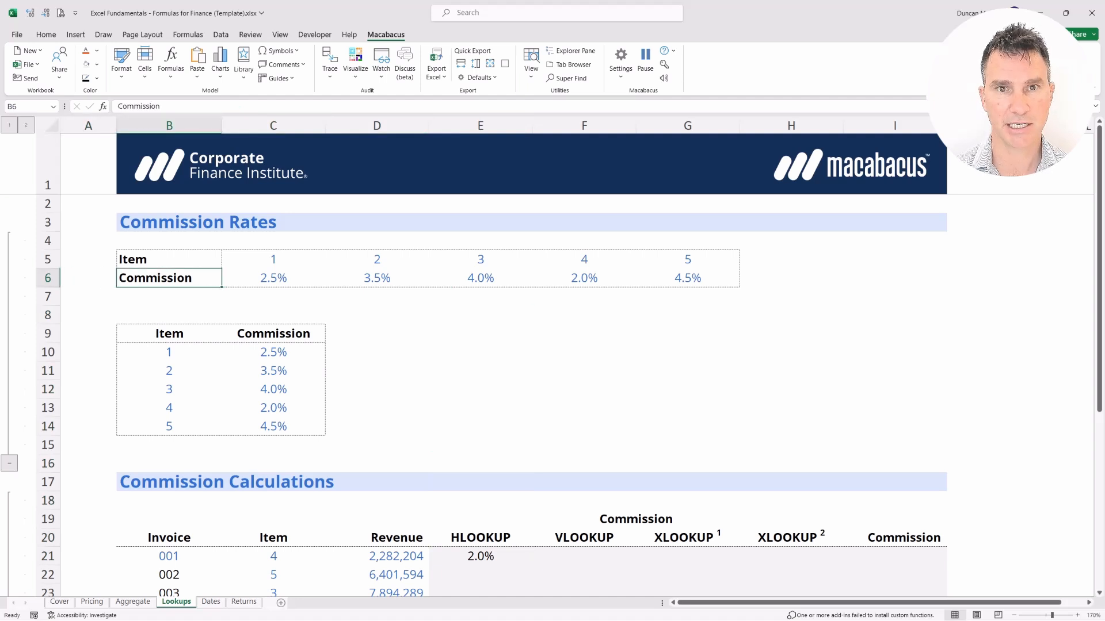
{"action": "key", "text": "alt"}
{"action": "key", "text": "i"}
{"action": "key", "text": "r"}
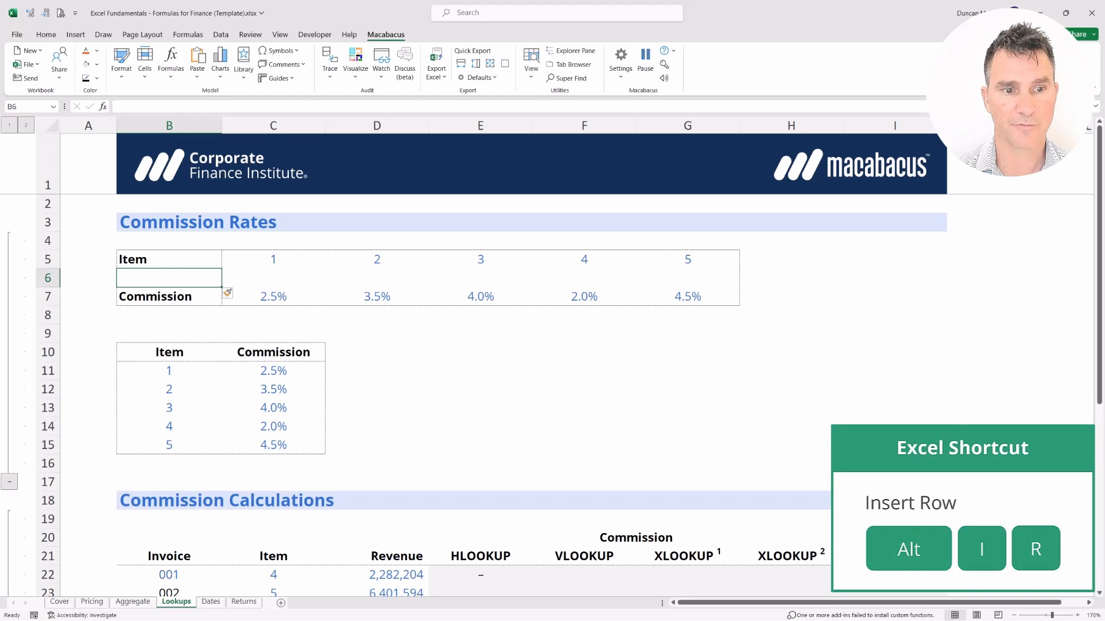
{"action": "key", "text": "shift+space"}
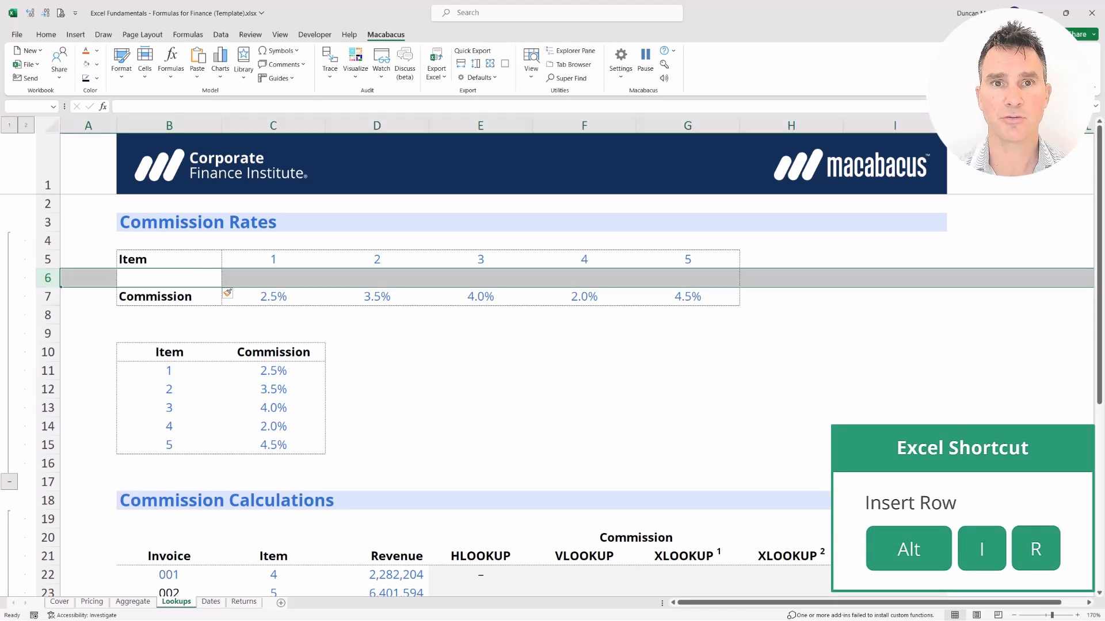
Inspect E22's HLOOKUP, whose range shifted to $C$5:$G$7 and now returns a dash.
{"action": "key", "text": "Right"}
{"action": "key", "text": "Right"}
{"action": "key", "text": "Right"}
{"action": "key", "text": "Down"}
{"action": "key", "text": "Down"}
{"action": "key", "text": "Down"}
{"action": "key", "text": "Down"}
{"action": "key", "text": "Down"}
{"action": "key", "text": "Down"}
{"action": "key", "text": "Down"}
{"action": "key", "text": "Down"}
{"action": "key", "text": "Down"}
{"action": "key", "text": "Down"}
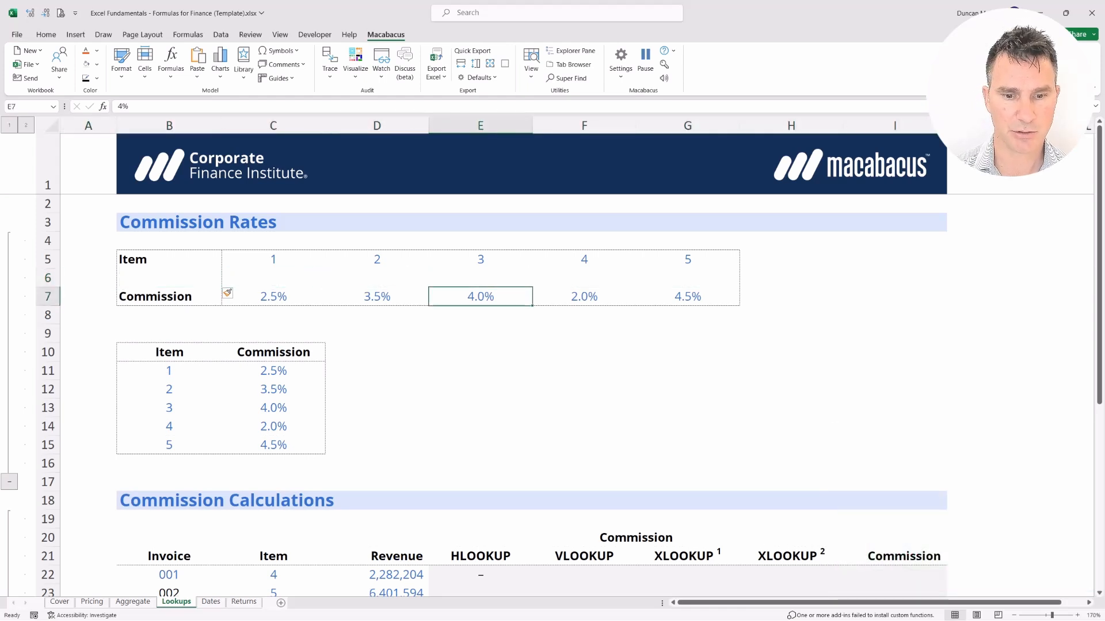
{"action": "key", "text": "Down"}
{"action": "key", "text": "Down"}
{"action": "key", "text": "Down"}
{"action": "key", "text": "Down"}
{"action": "key", "text": "Down"}
{"action": "key", "text": "Right"}
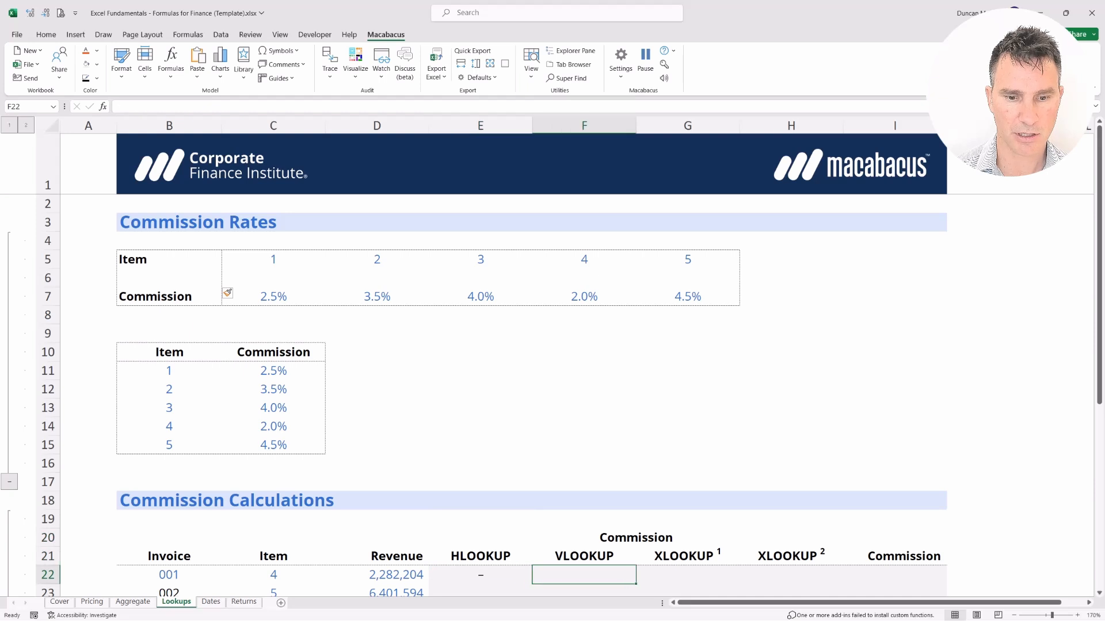
{"action": "key", "text": "Down"}
{"action": "key", "text": "shift+Left"}
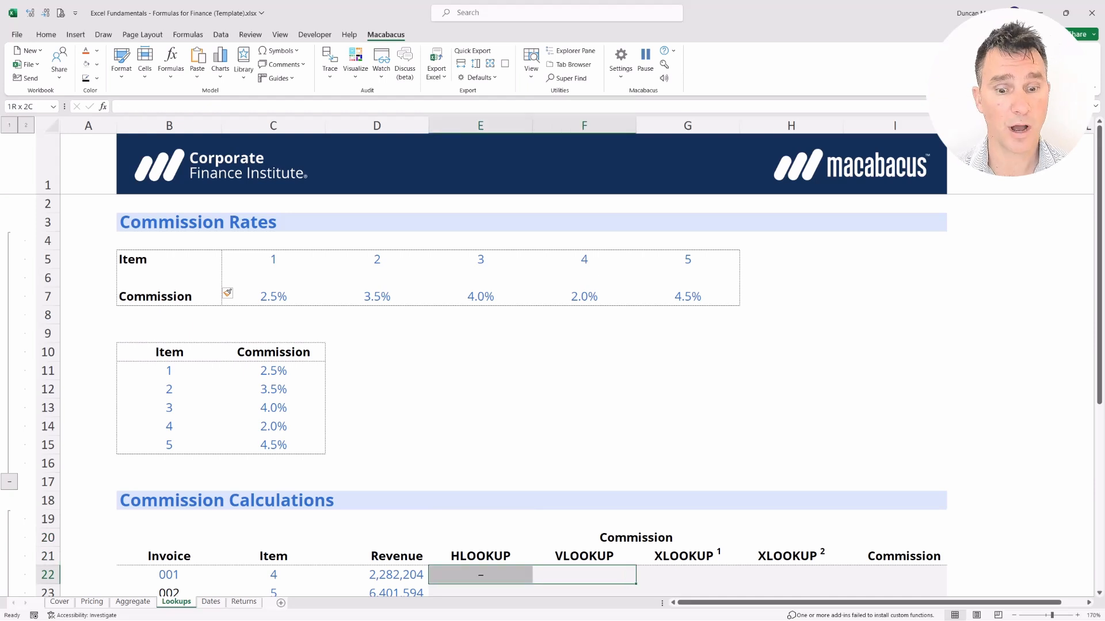
{"action": "key", "text": "shift+Right"}
{"action": "key", "text": "Left"}
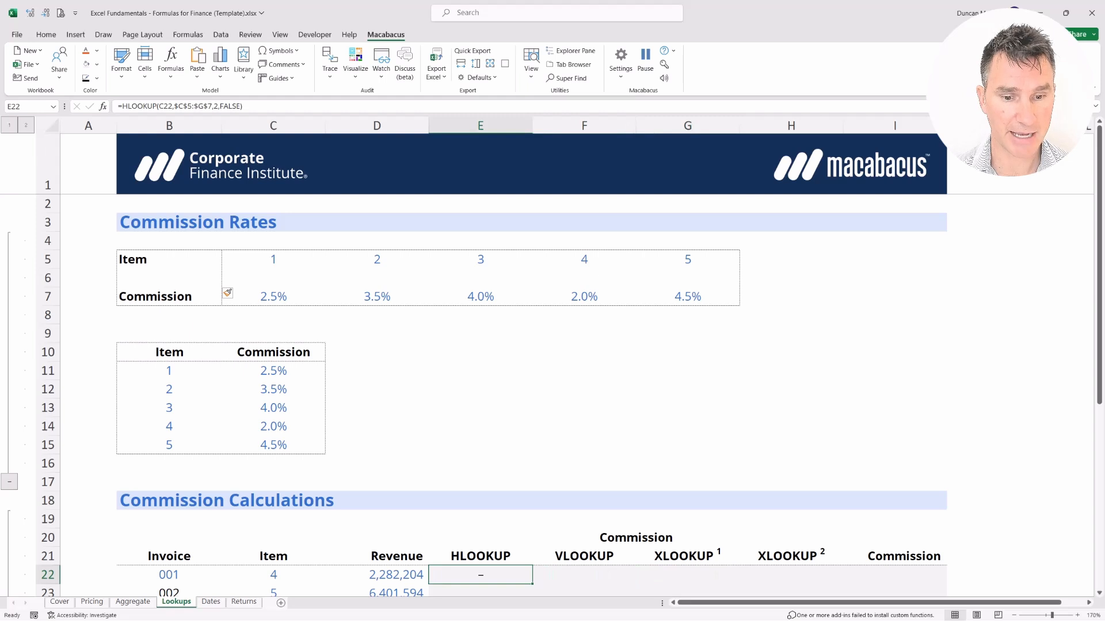
{"action": "key", "text": "F2"}
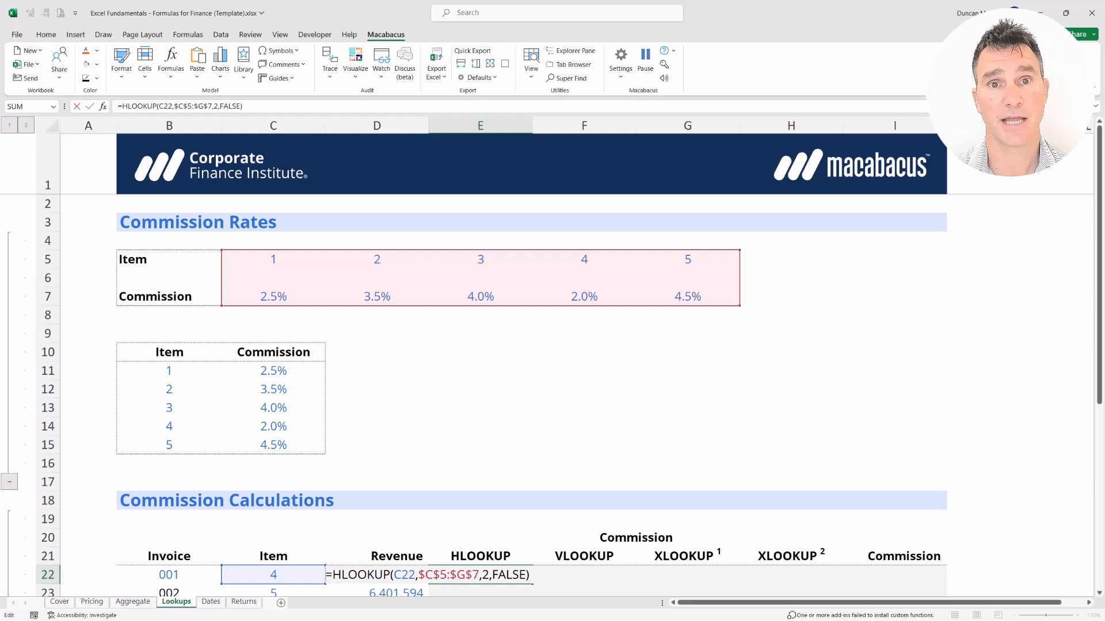
{"action": "key", "text": "ctrl+Return"}
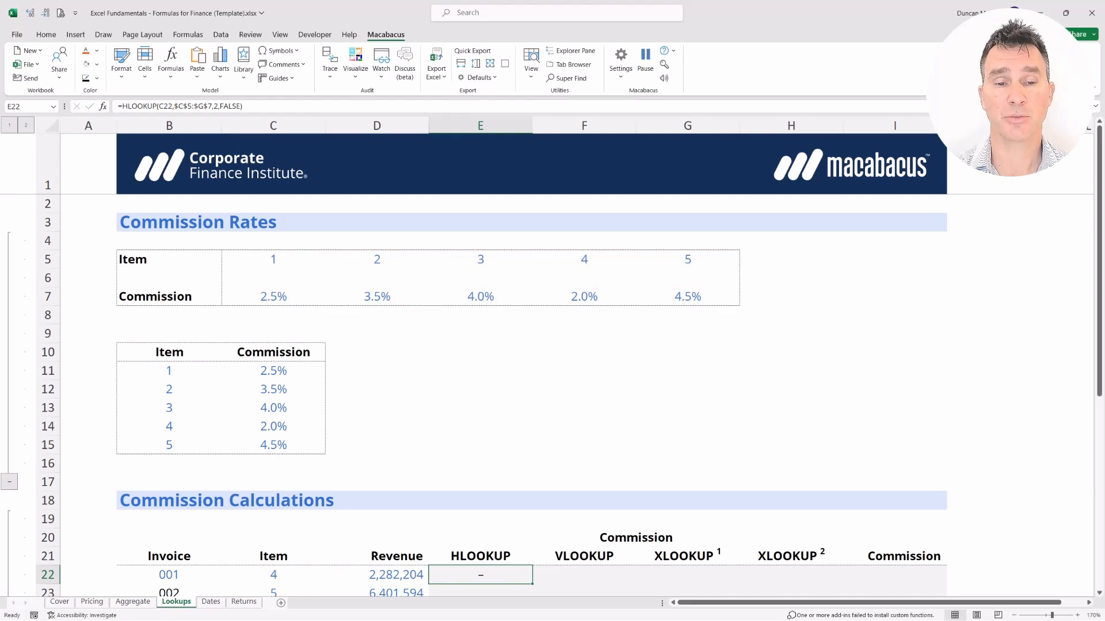
{"action": "key", "text": "Up"}
{"action": "key", "text": "Up"}
{"action": "key", "text": "Up"}
{"action": "key", "text": "Up"}
{"action": "key", "text": "Up"}
{"action": "key", "text": "Up"}
{"action": "key", "text": "Up"}
{"action": "key", "text": "Up"}
{"action": "key", "text": "Up"}
{"action": "key", "text": "Up"}
{"action": "key", "text": "Up"}
{"action": "key", "text": "Up"}
{"action": "key", "text": "Up"}
{"action": "key", "text": "Up"}
{"action": "key", "text": "Up"}
{"action": "key", "text": "Up"}
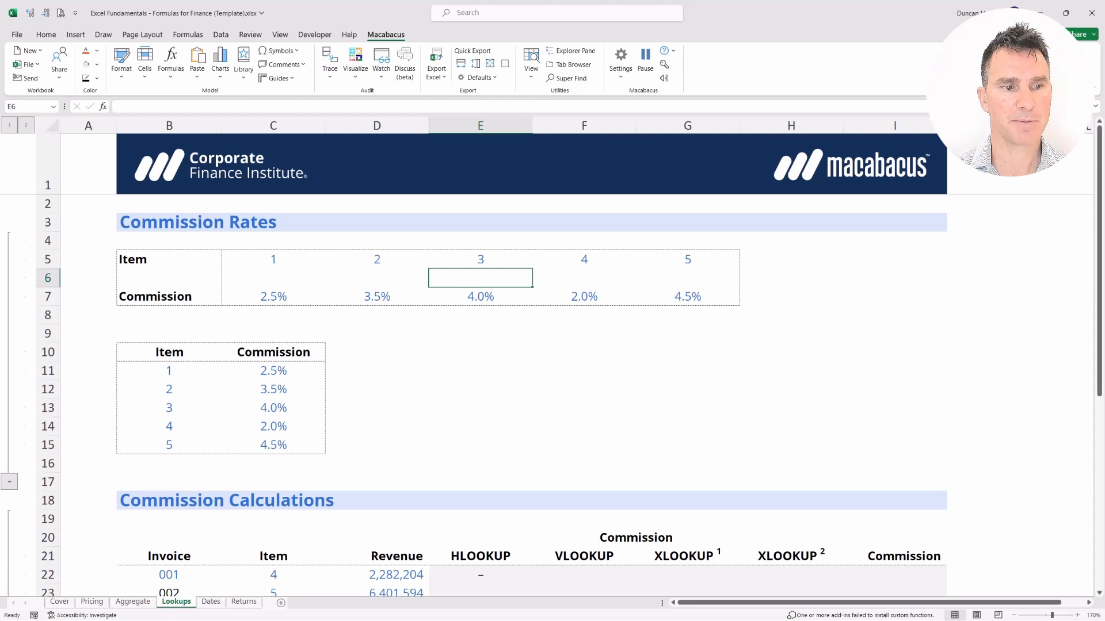
Delete the blank row 6 from the rates table with Ctrl+minus.
{"action": "key", "text": "Left"}
{"action": "key", "text": "Left"}
{"action": "key", "text": "Left"}
{"action": "key", "text": "Left"}
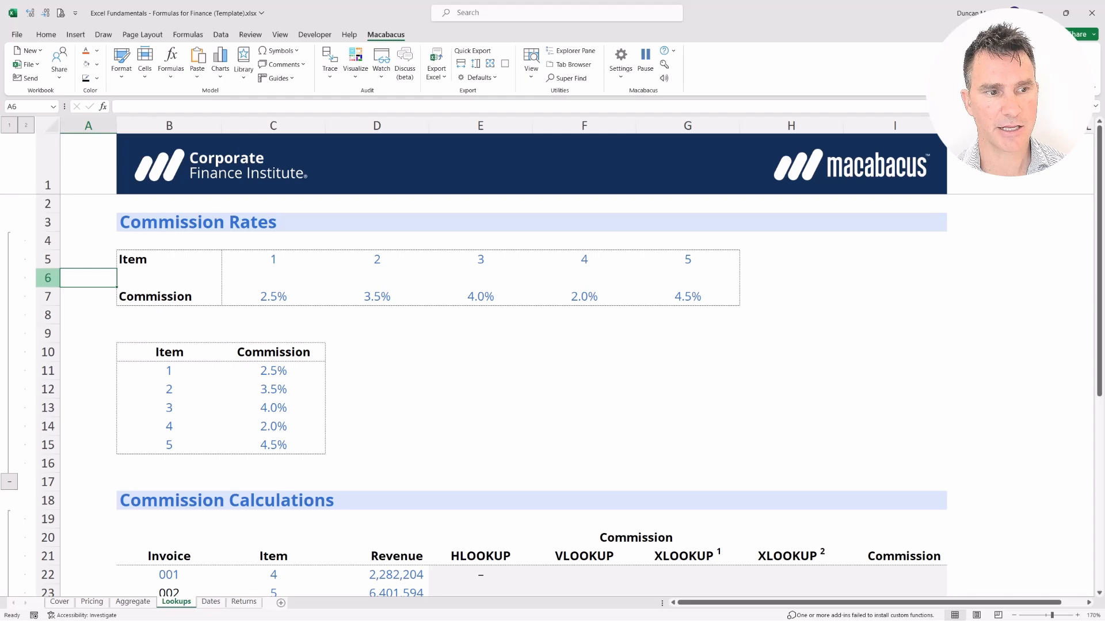
{"action": "right_click", "coordinate": [49, 279]}
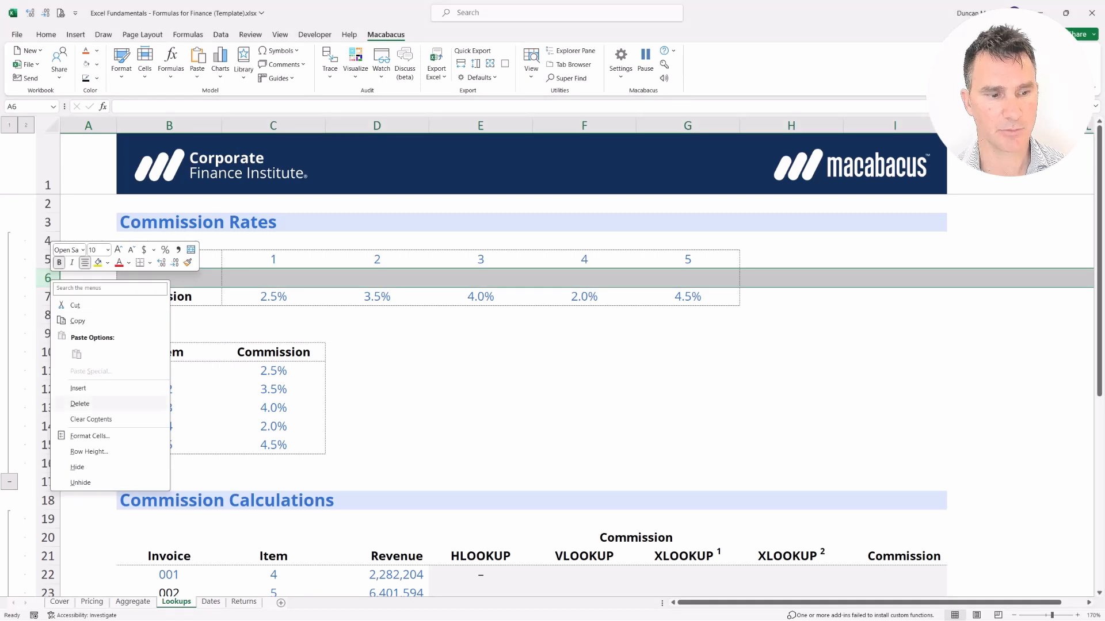
{"action": "key", "text": "Escape"}
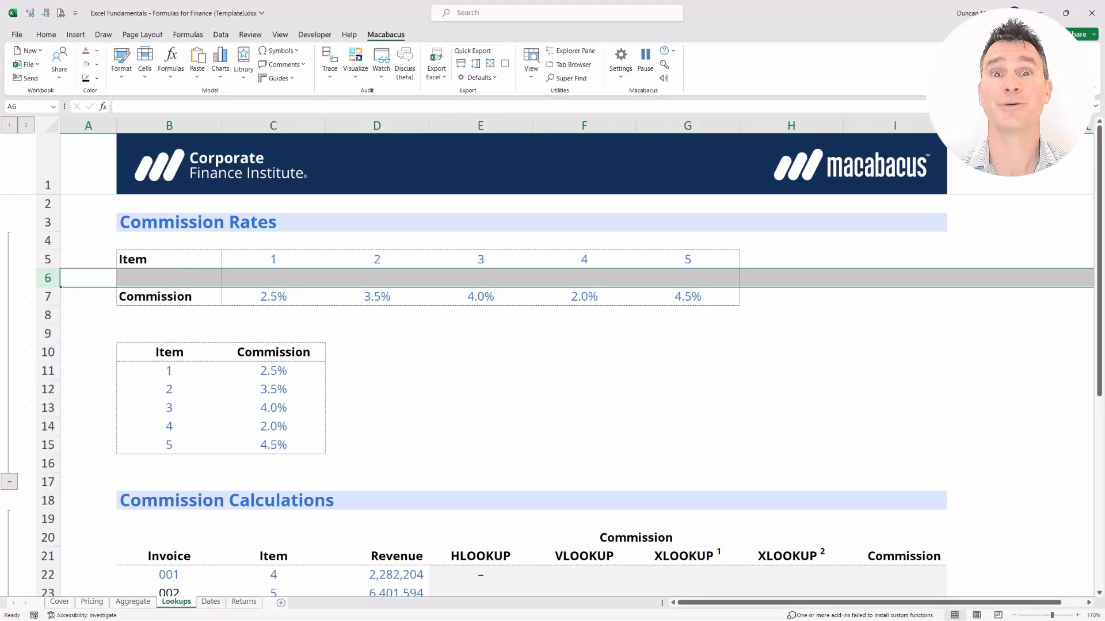
{"action": "key", "text": "Right"}
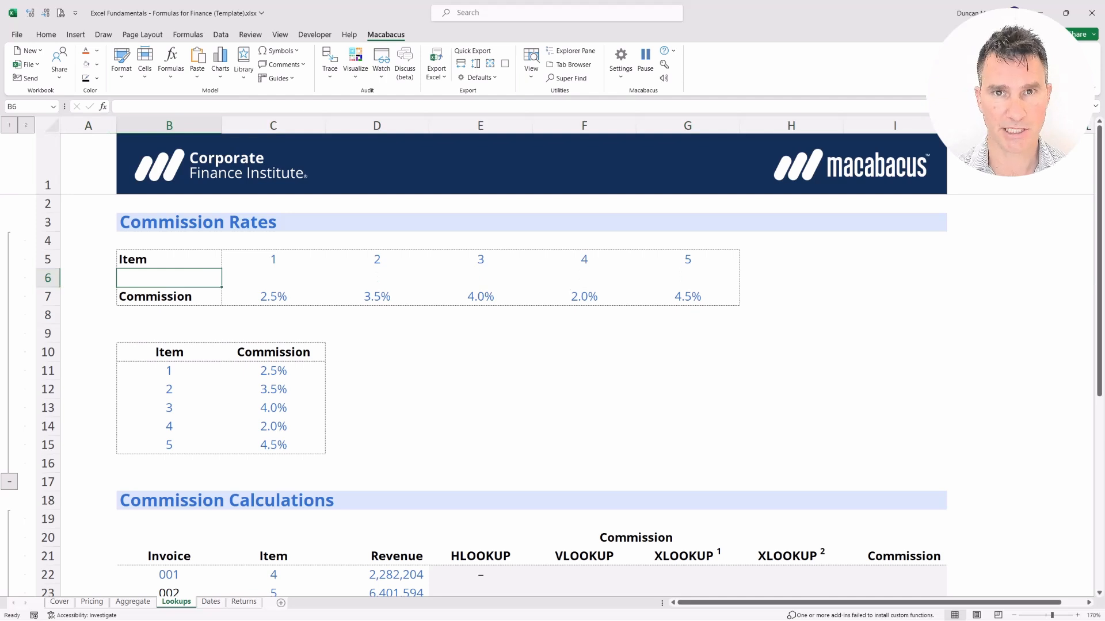
{"action": "key", "text": "shift+space"}
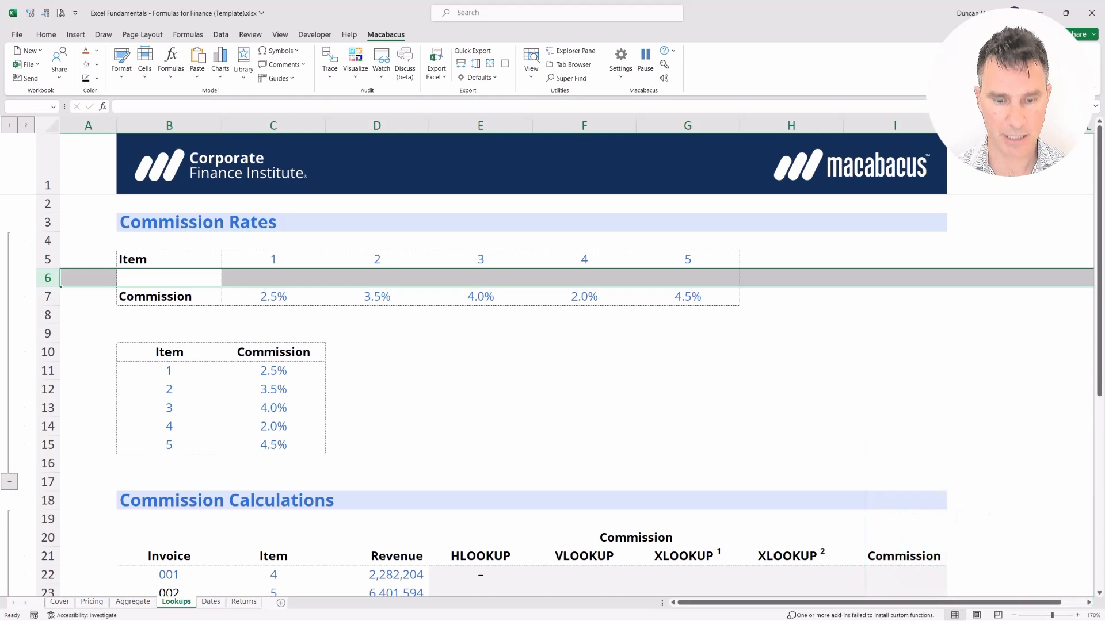
{"action": "key", "text": "ctrl+minus"}
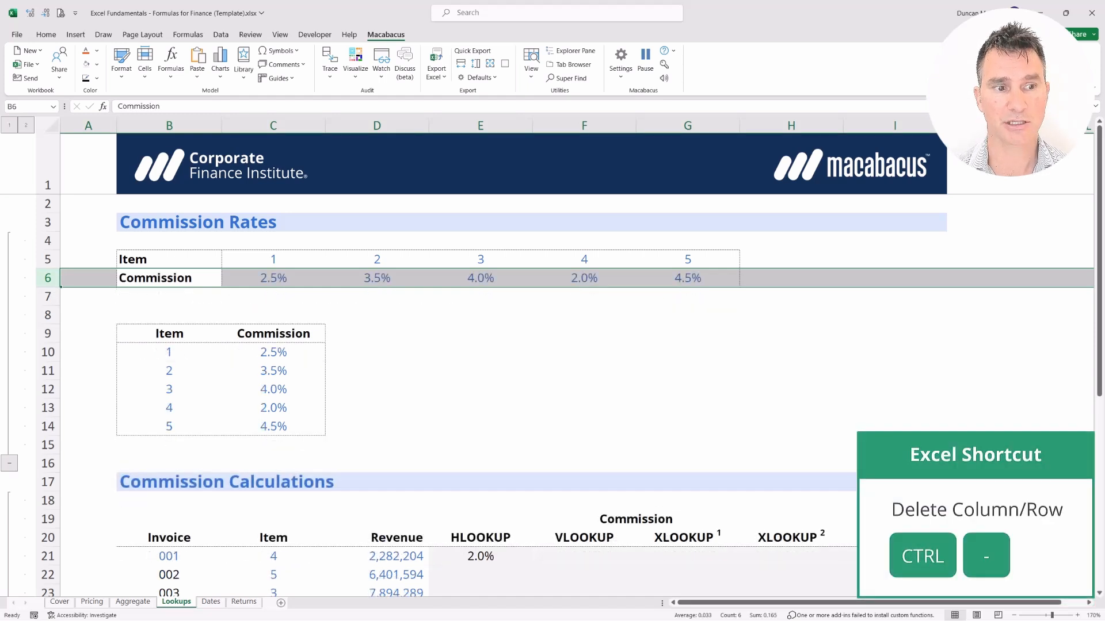
Clear the selections and return to invoice 001's HLOOKUP and VLOOKUP cells E21:F21.
{"action": "key", "text": "shift+BackSpace"}
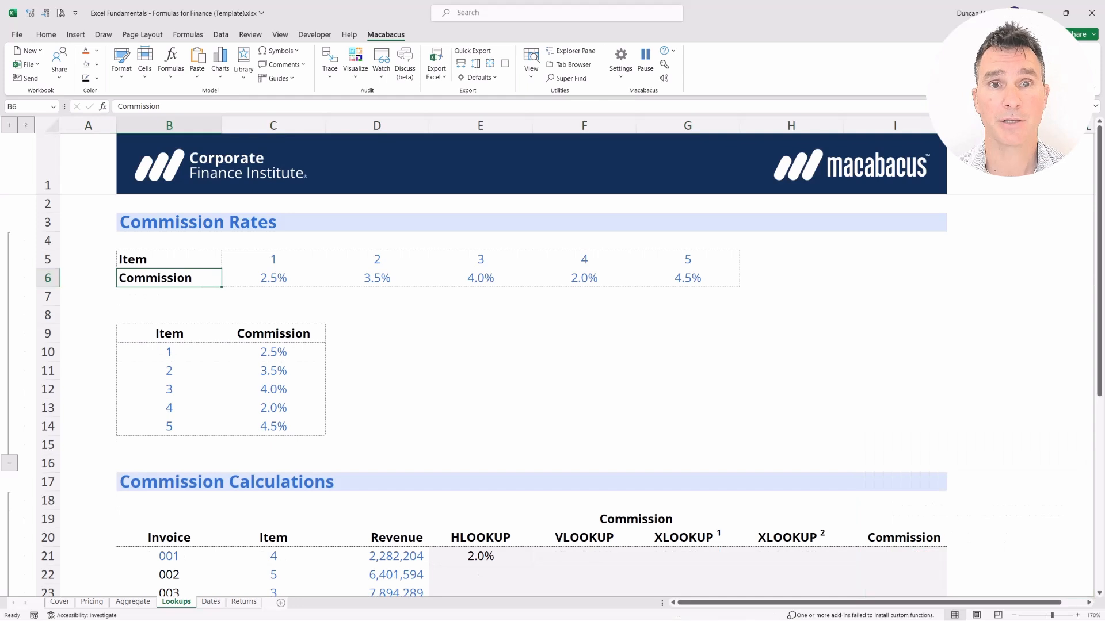
{"action": "key", "text": "ctrl+space"}
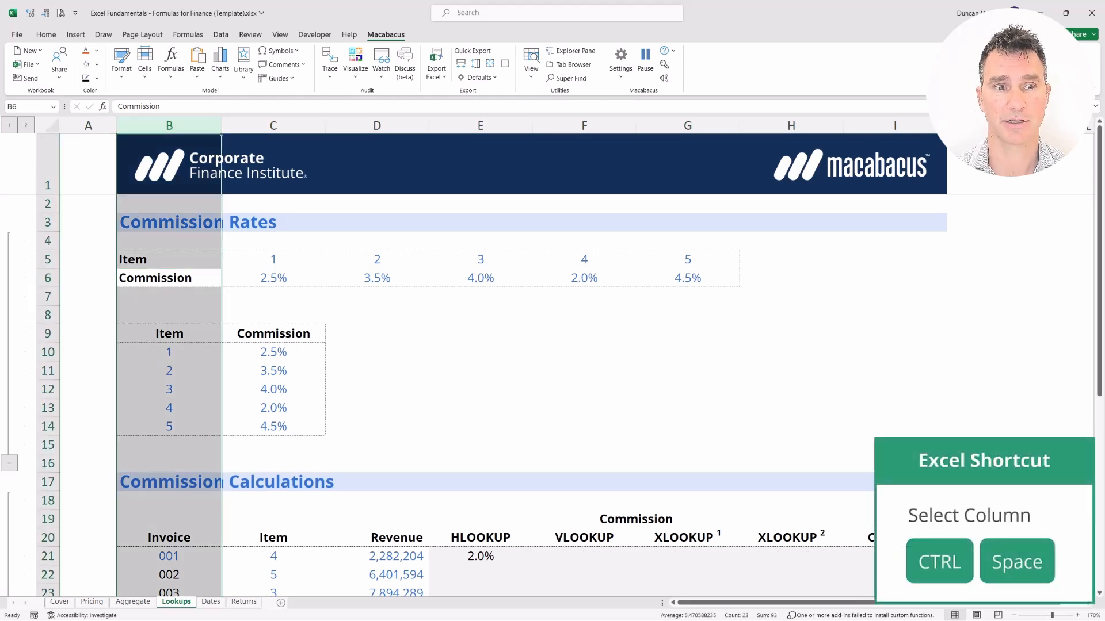
{"action": "key", "text": "shift+BackSpace"}
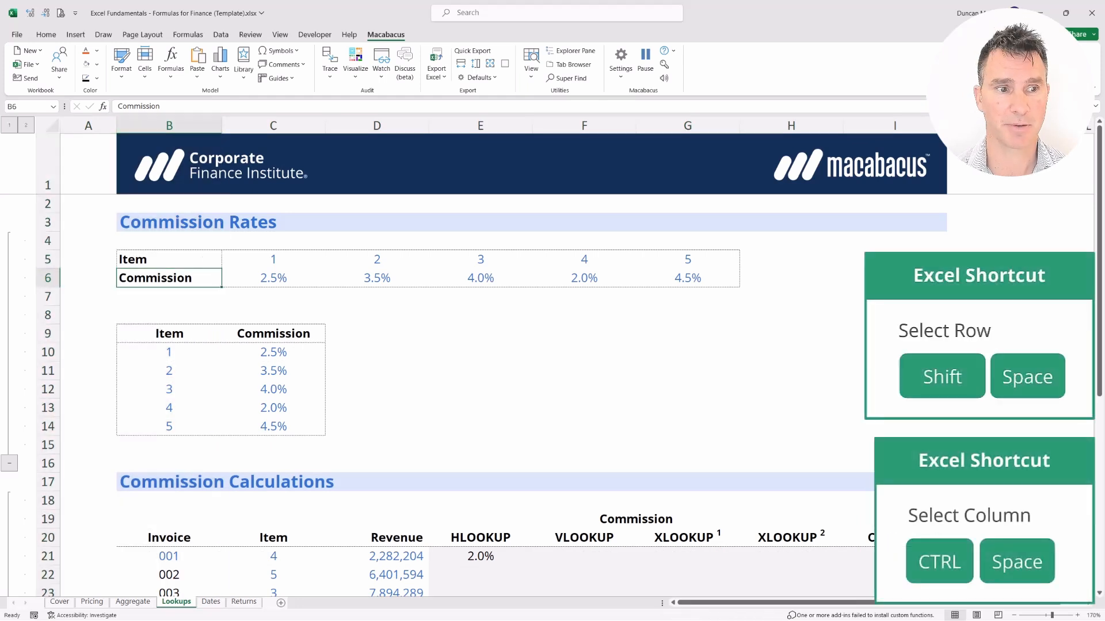
{"action": "key", "text": "shift+space"}
{"action": "key", "text": "shift+BackSpace"}
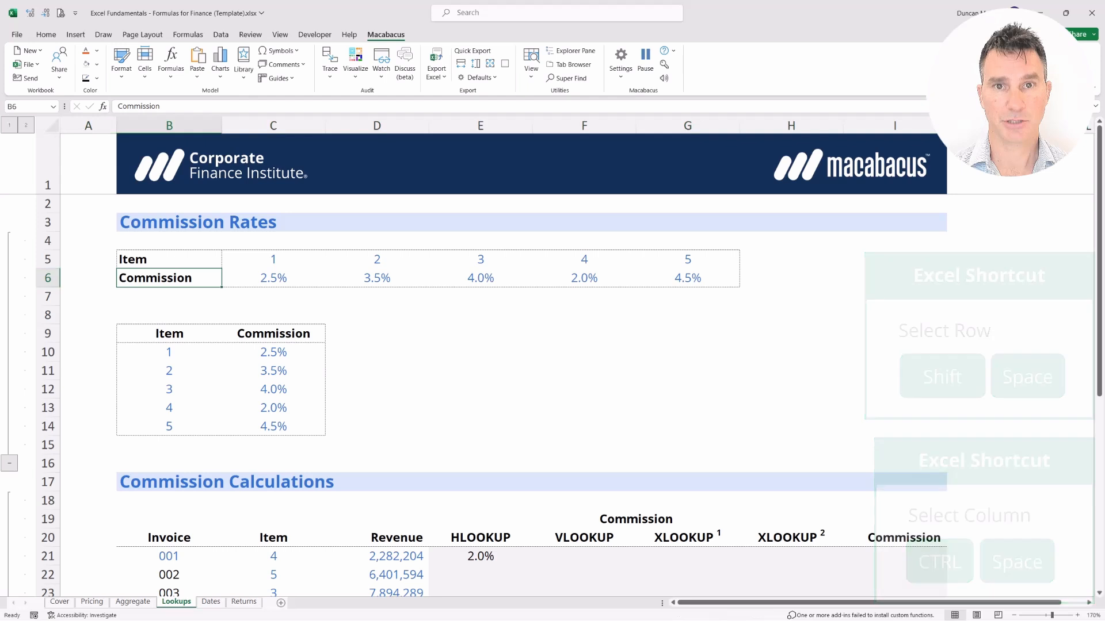
{"action": "key", "text": "Down"}
{"action": "key", "text": "Down"}
{"action": "key", "text": "Down"}
{"action": "key", "text": "Down"}
{"action": "key", "text": "Down"}
{"action": "key", "text": "Down"}
{"action": "key", "text": "Down"}
{"action": "key", "text": "Down"}
{"action": "key", "text": "Down"}
{"action": "key", "text": "Down"}
{"action": "key", "text": "Down"}
{"action": "key", "text": "Down"}
{"action": "key", "text": "Right"}
{"action": "key", "text": "Right"}
{"action": "key", "text": "Right"}
{"action": "key", "text": "Down"}
{"action": "key", "text": "Down"}
{"action": "key", "text": "Down"}
{"action": "key", "text": "Right"}
{"action": "key", "text": "shift+Left"}
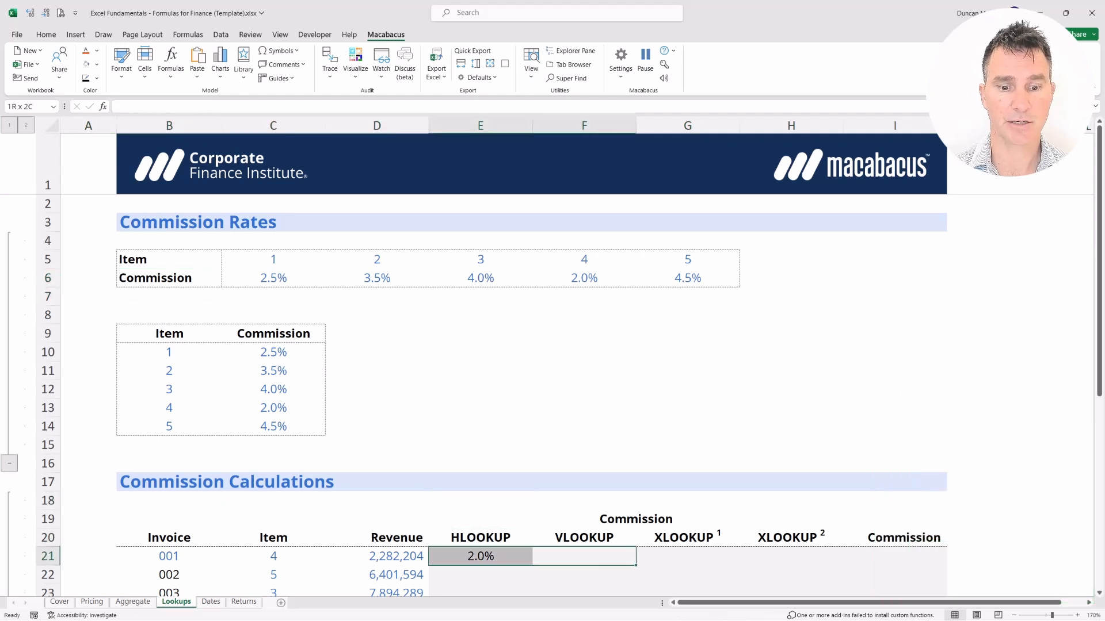
Reopen E21's =HLOOKUP(C21,$C$5:$G$6,2,FALSE) and mark its row index 2 for replacement.
{"action": "key", "text": "Left"}
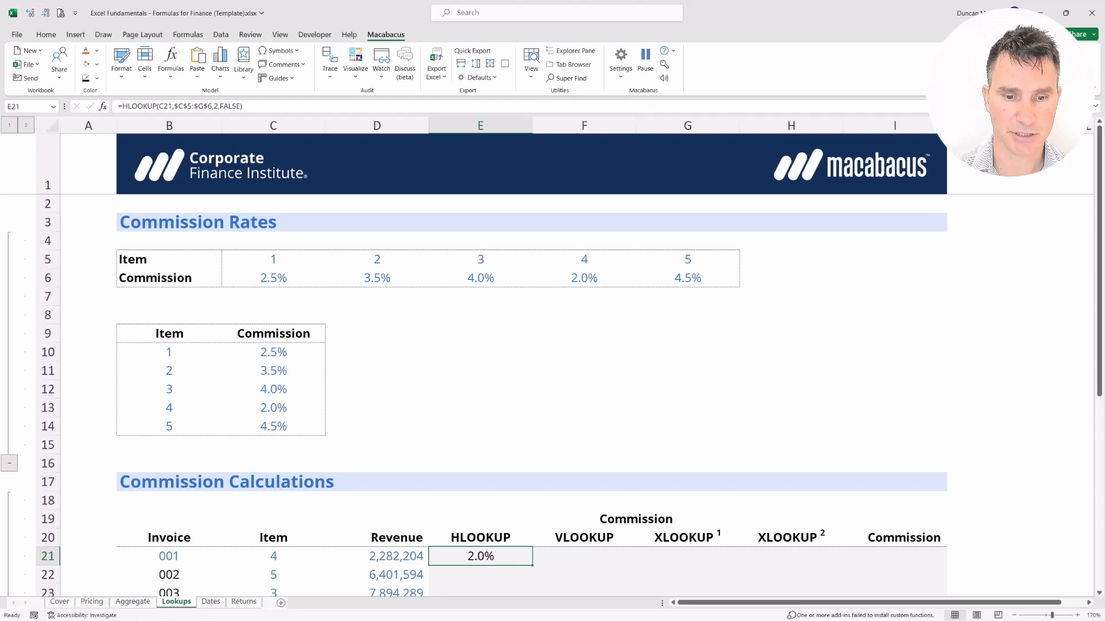
{"action": "key", "text": "F2"}
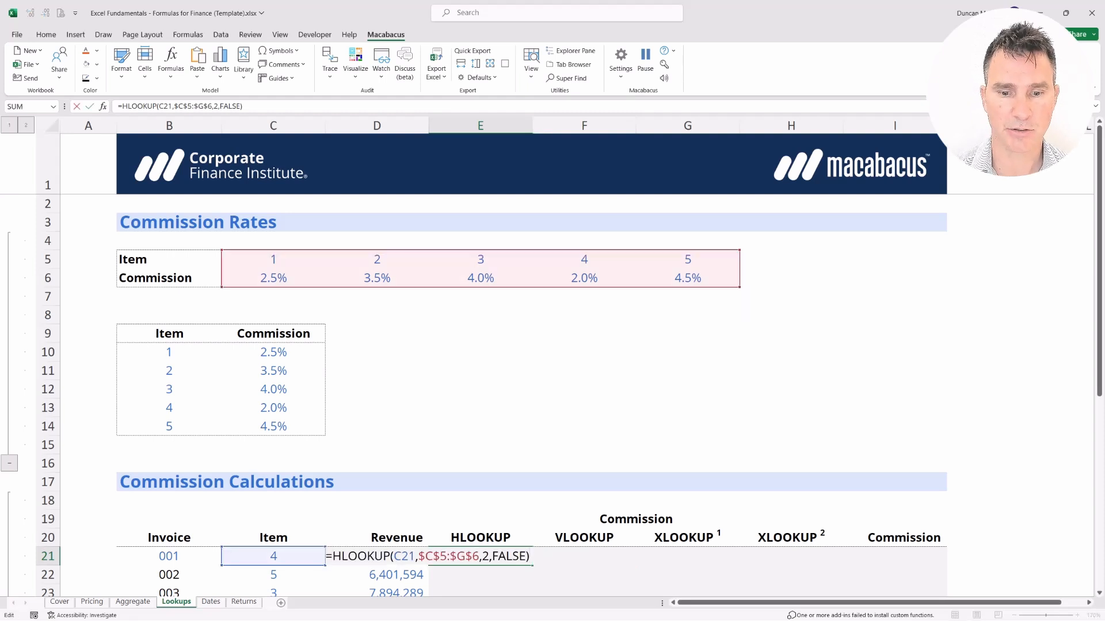
{"action": "key", "text": "Left"}
{"action": "key", "text": "Left"}
{"action": "key", "text": "Left"}
{"action": "key", "text": "Left"}
{"action": "key", "text": "Left"}
{"action": "key", "text": "Left"}
{"action": "key", "text": "Left"}
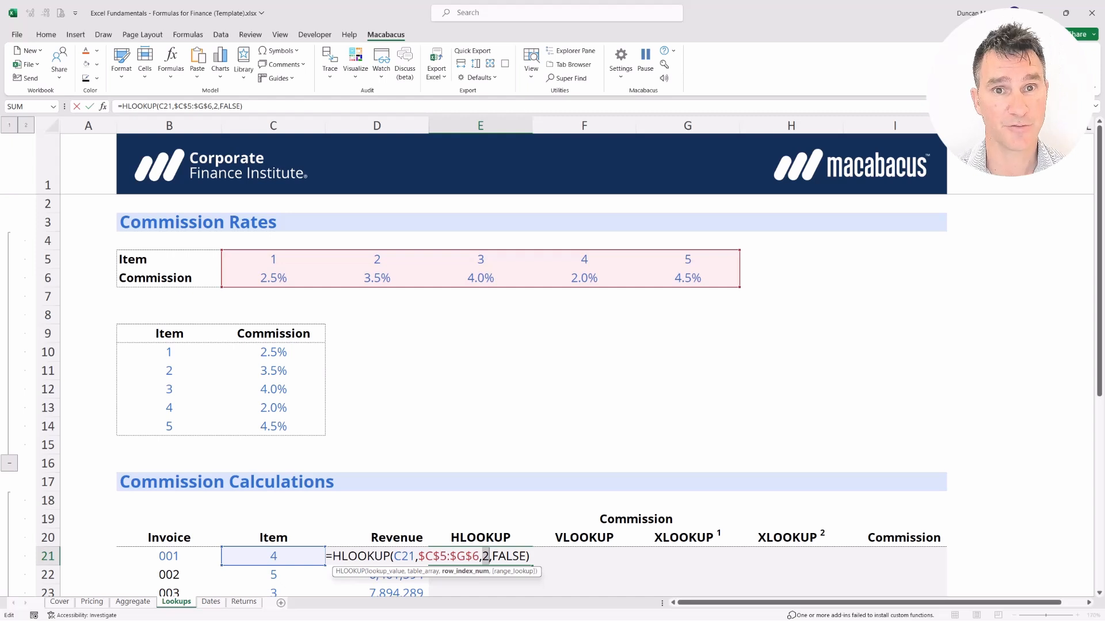
{"action": "key", "text": "Return"}
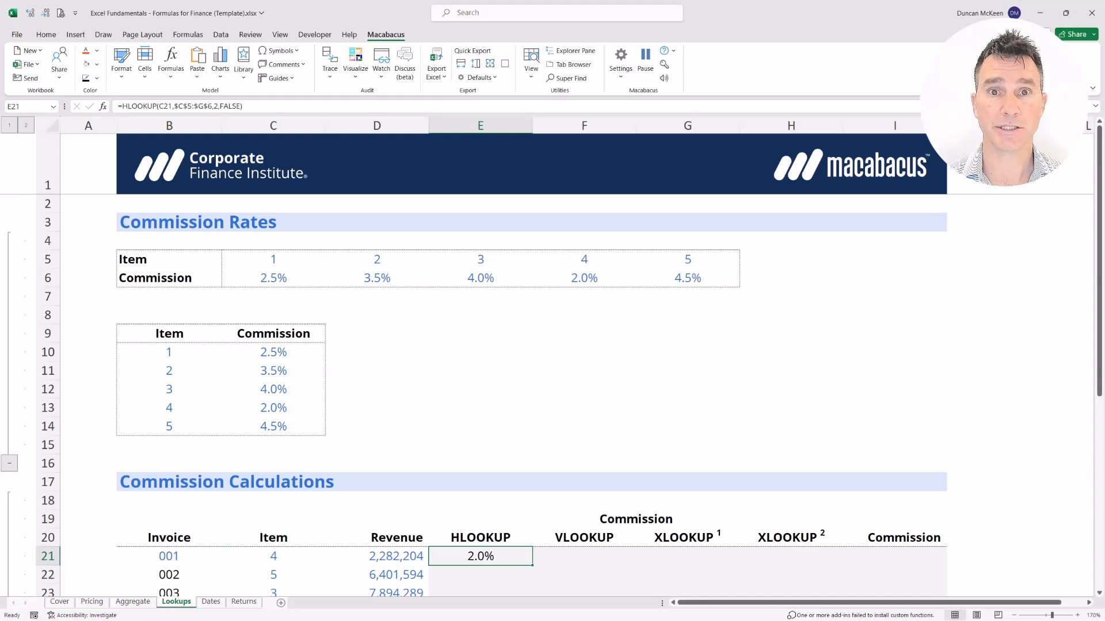
{"action": "key", "text": "F2"}
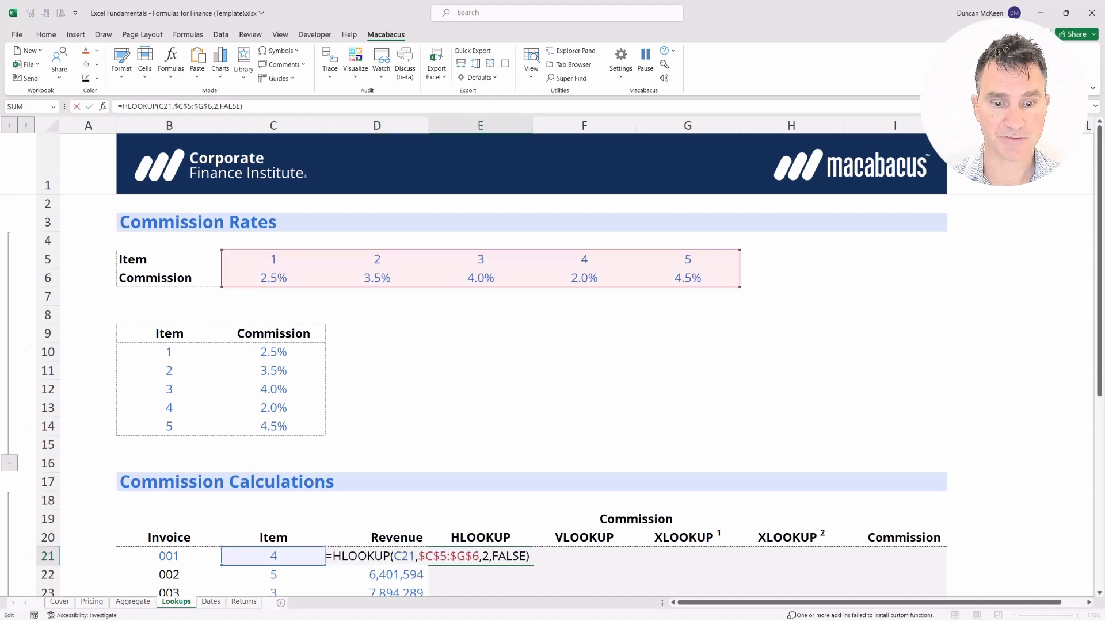
{"action": "key", "text": "Left"}
{"action": "key", "text": "Left"}
{"action": "key", "text": "Left"}
{"action": "key", "text": "Left"}
{"action": "key", "text": "Left"}
{"action": "key", "text": "Left"}
{"action": "key", "text": "Left"}
{"action": "key", "text": "Left"}
{"action": "key", "text": "shift+Right"}
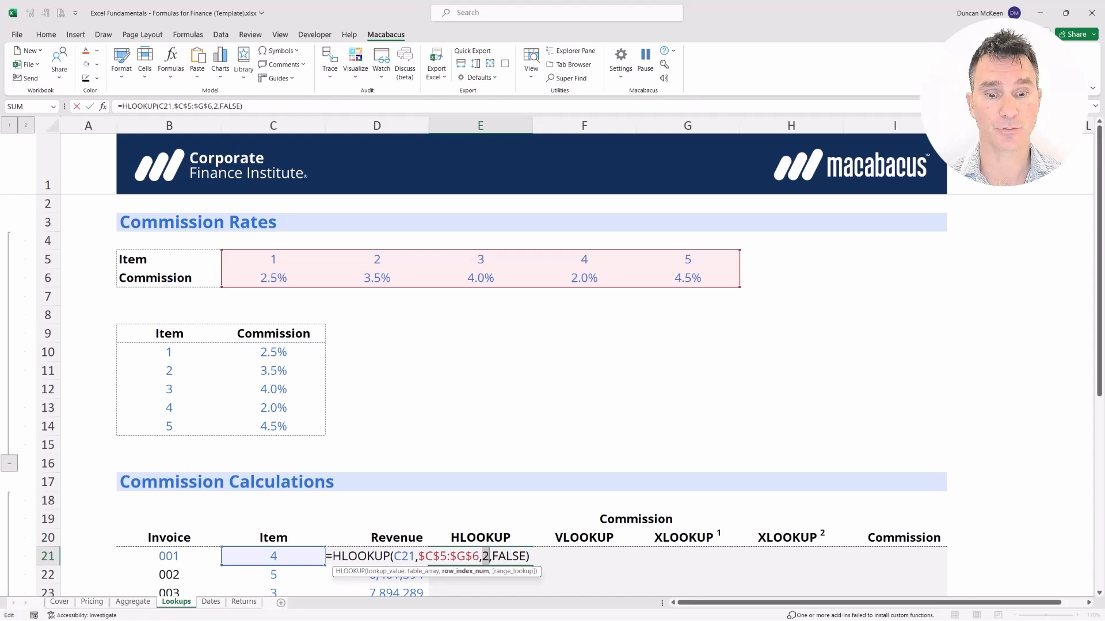
{"action": "key", "text": "Return"}
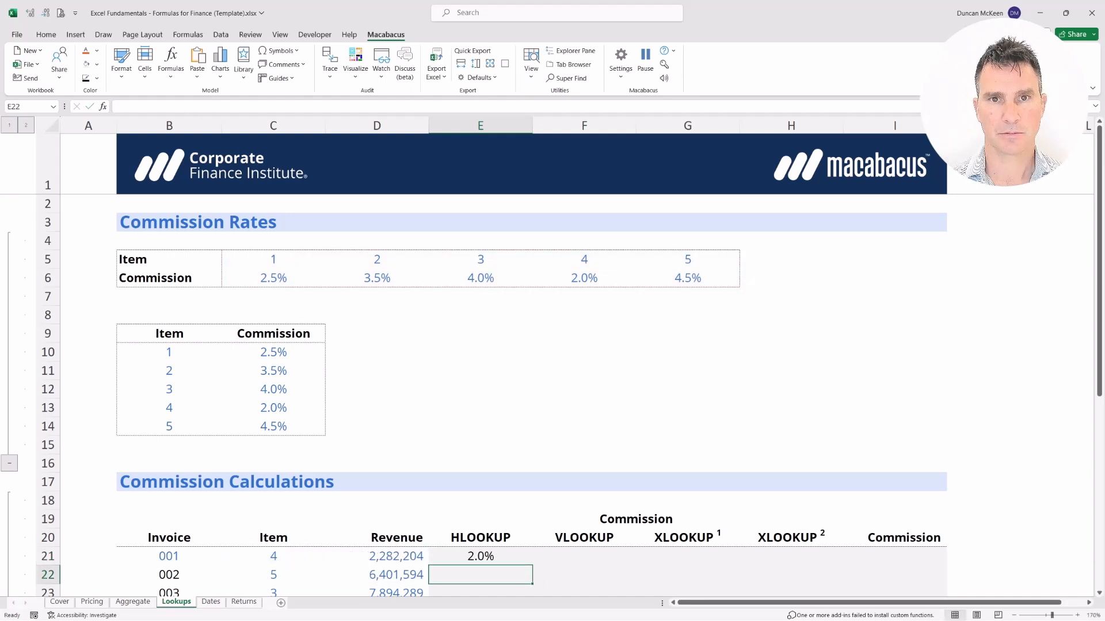
{"action": "key", "text": "Up"}
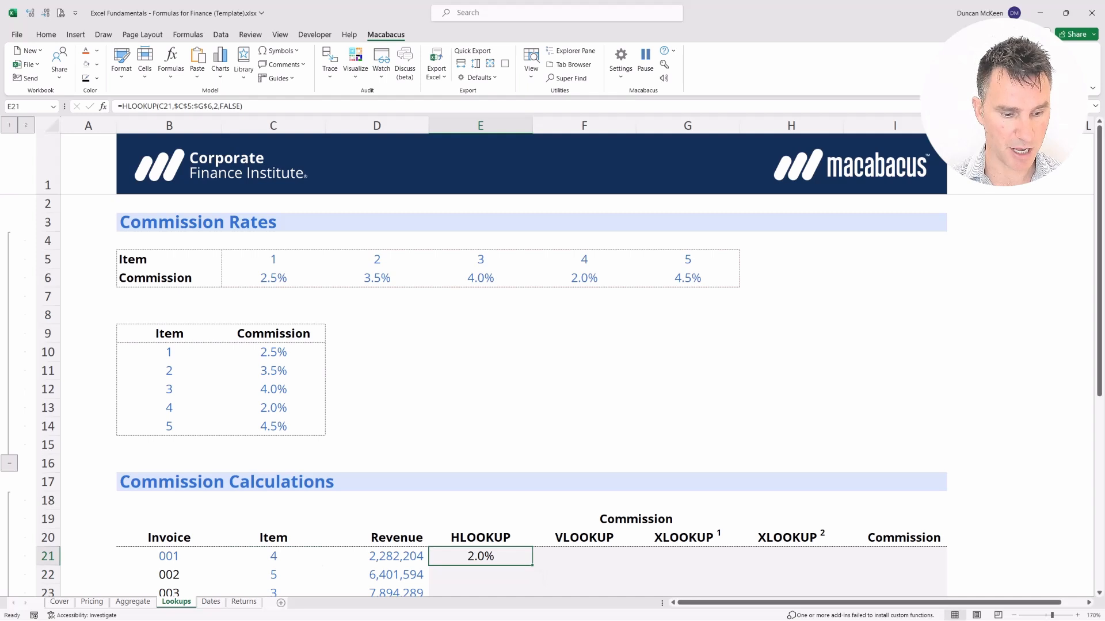
{"action": "key", "text": "F2"}
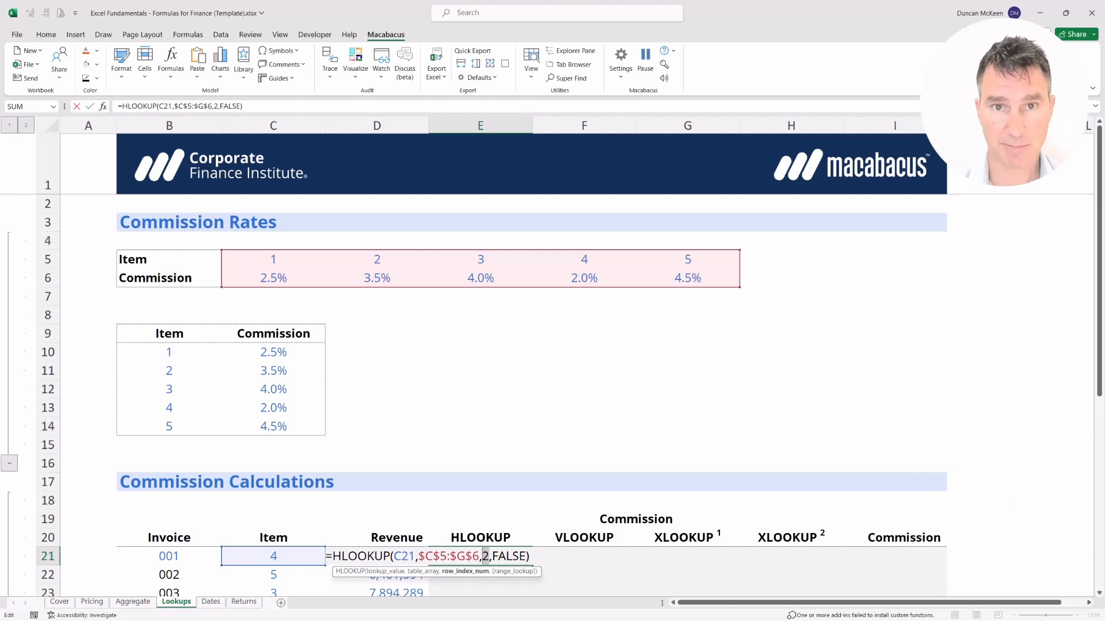
Replace E21's row index 2 with ROWS(I5:I6), keeping the 2.0% result.
{"action": "type", "text": "ROWS"}
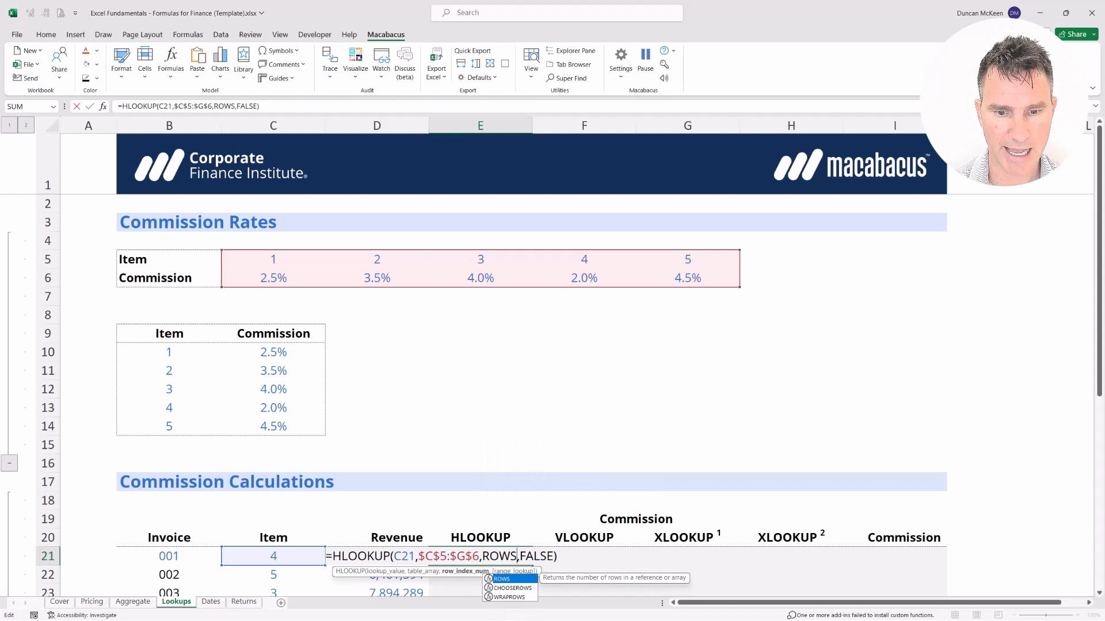
{"action": "type", "text": "("}
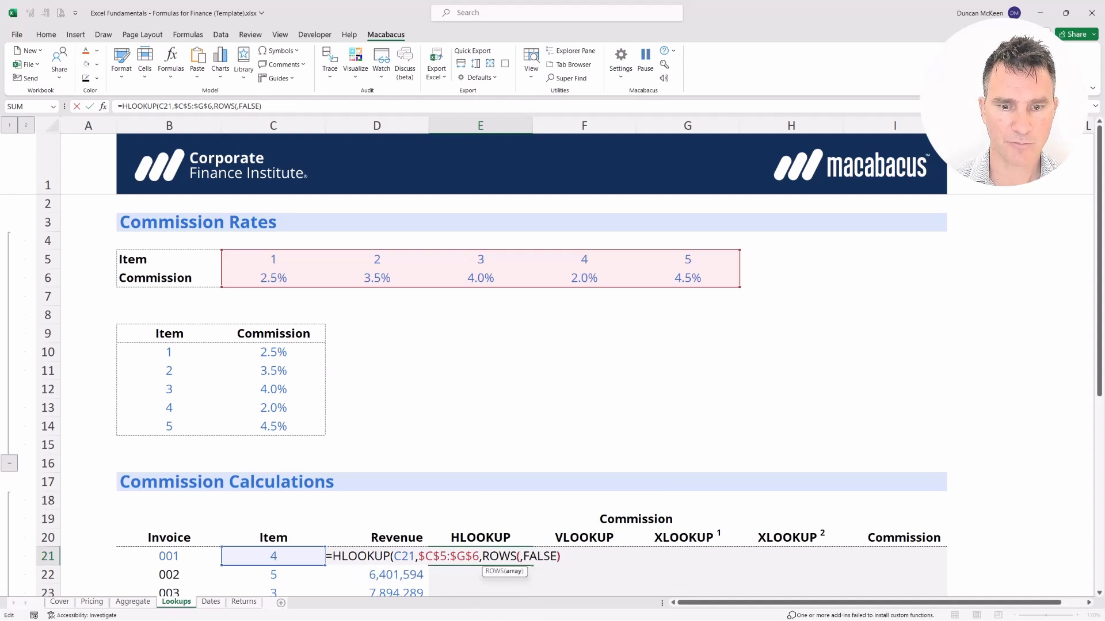
{"action": "key", "text": "Left"}
{"action": "key", "text": "Left"}
{"action": "key", "text": "Left"}
{"action": "key", "text": "Left"}
{"action": "key", "text": "Right"}
{"action": "key", "text": "Right"}
{"action": "key", "text": "Right"}
{"action": "key", "text": "Right"}
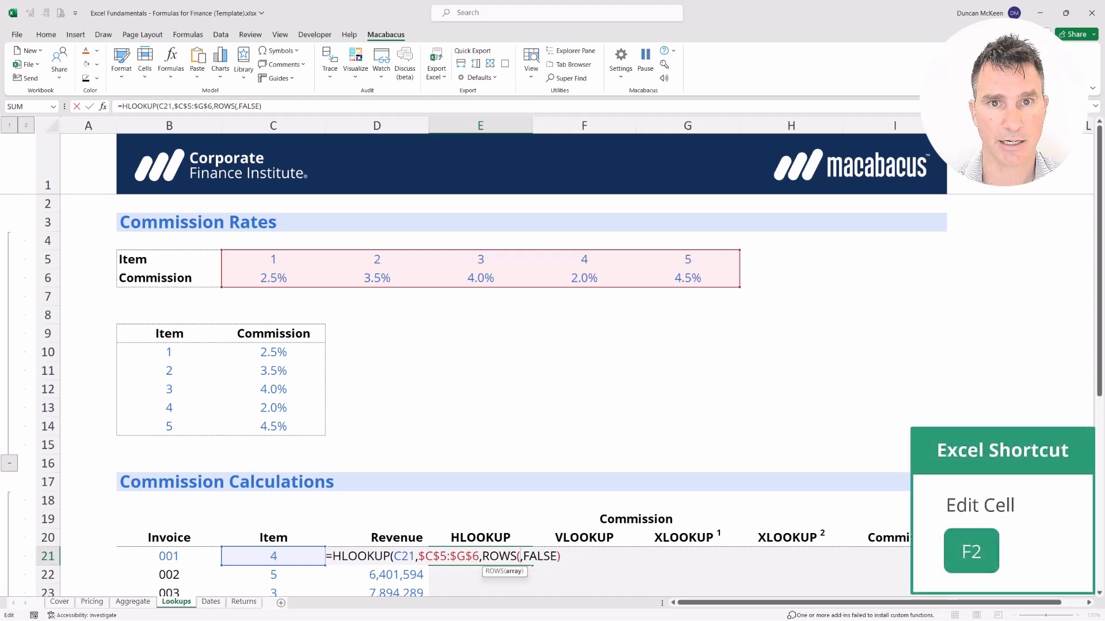
{"action": "key", "text": "Up"}
{"action": "key", "text": "Up"}
{"action": "key", "text": "Up"}
{"action": "key", "text": "Up"}
{"action": "key", "text": "Up"}
{"action": "key", "text": "Up"}
{"action": "key", "text": "Up"}
{"action": "key", "text": "Up"}
{"action": "key", "text": "Up"}
{"action": "key", "text": "Up"}
{"action": "key", "text": "Up"}
{"action": "key", "text": "Up"}
{"action": "key", "text": "Up"}
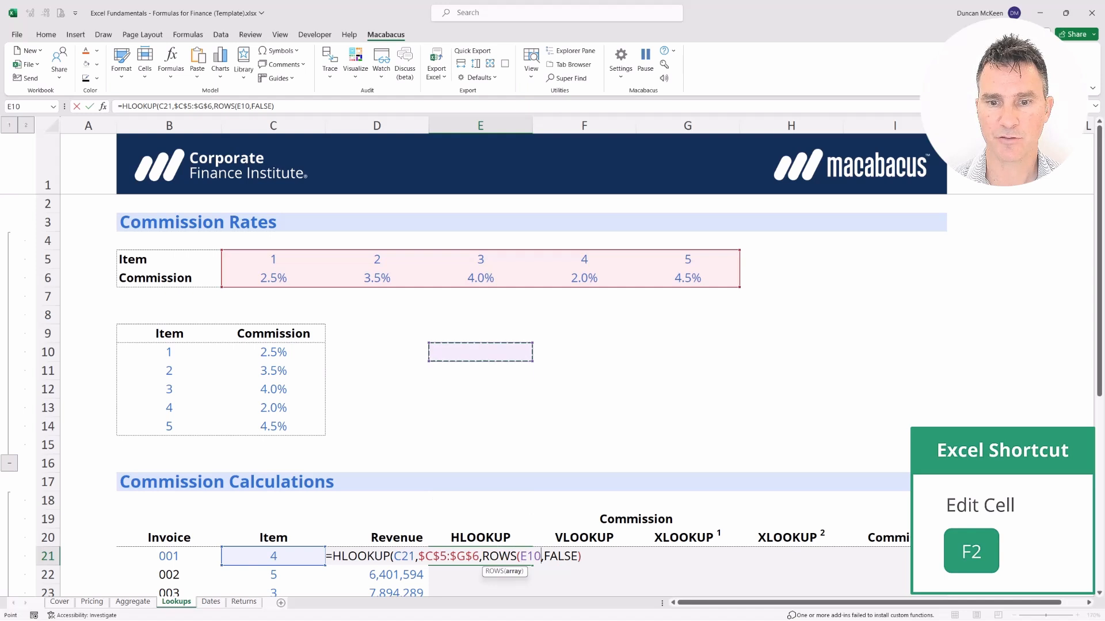
{"action": "key", "text": "Right"}
{"action": "key", "text": "Right"}
{"action": "key", "text": "Right"}
{"action": "key", "text": "Right"}
{"action": "key", "text": "Up"}
{"action": "key", "text": "Up"}
{"action": "key", "text": "Up"}
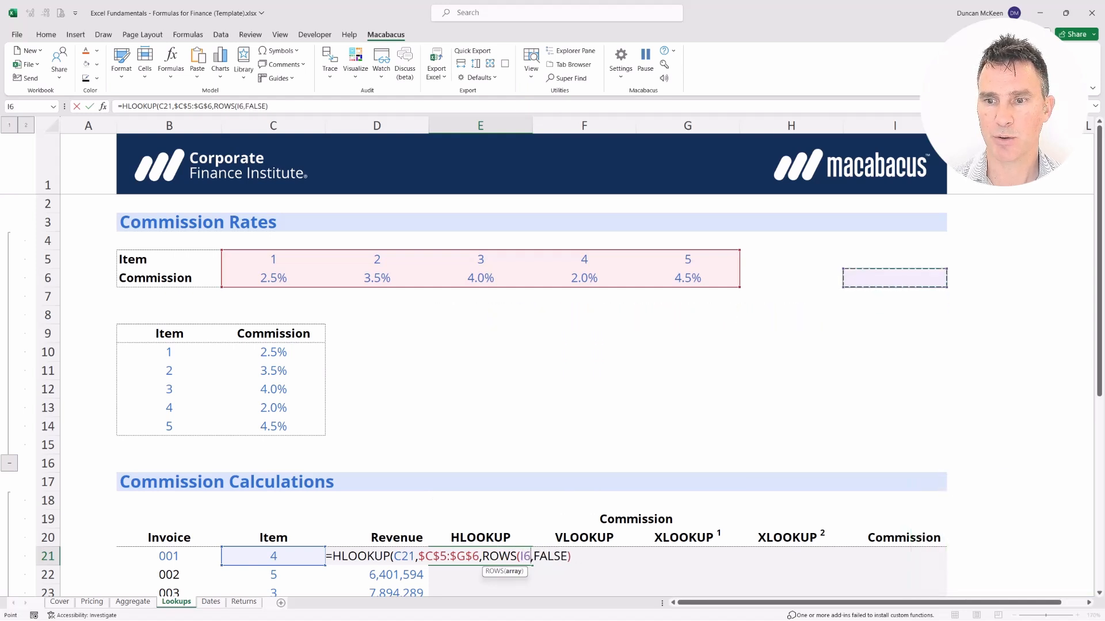
{"action": "key", "text": "shift+Down"}
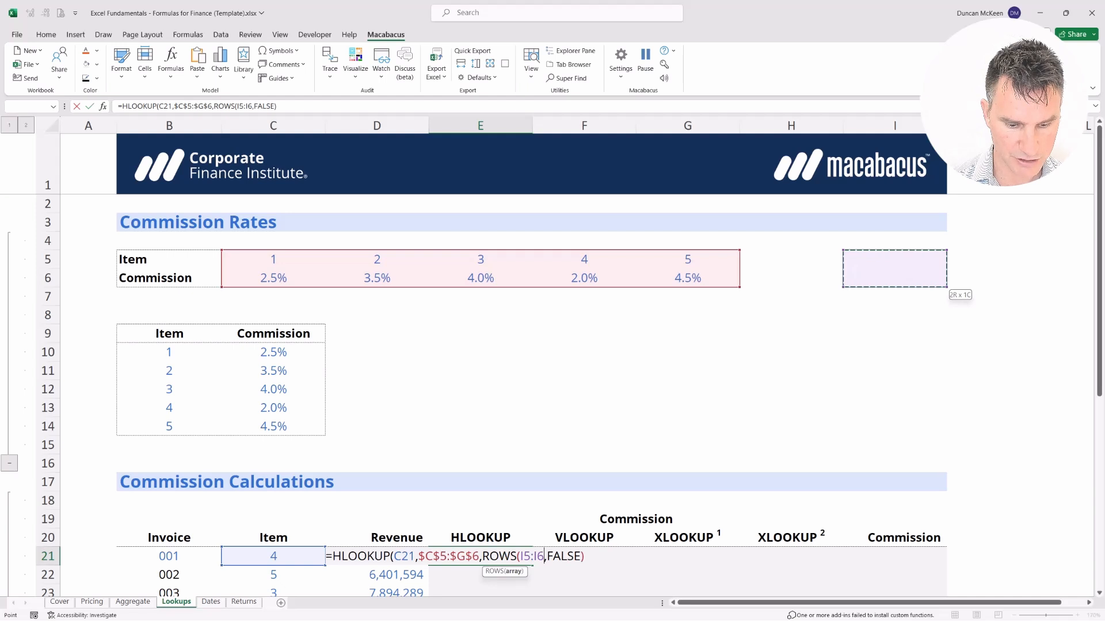
{"action": "type", "text": ")"}
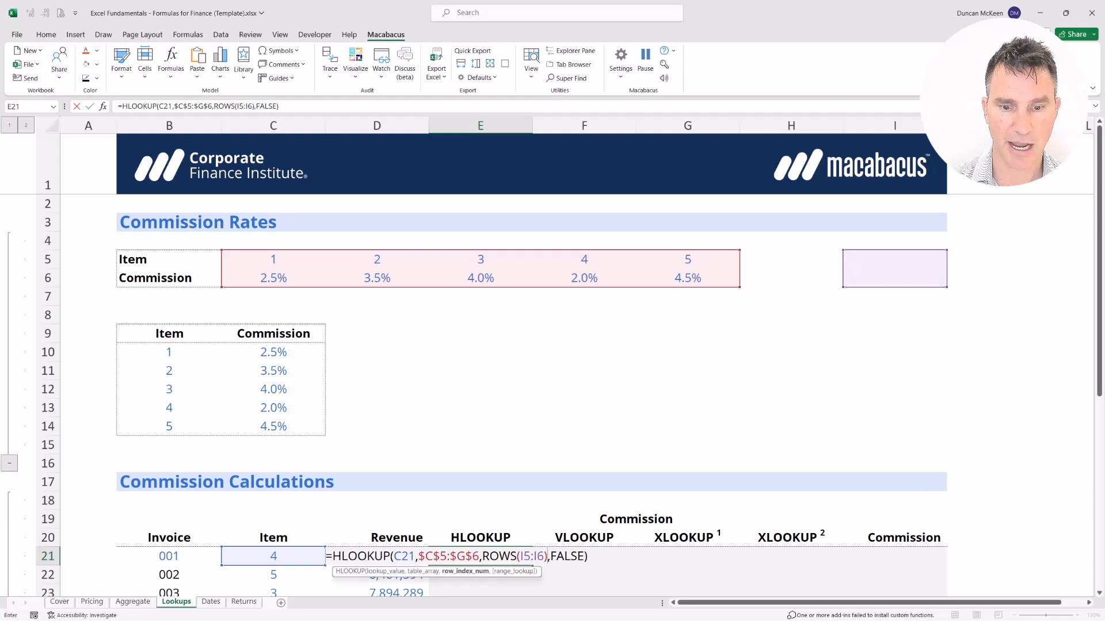
{"action": "key", "text": "Return"}
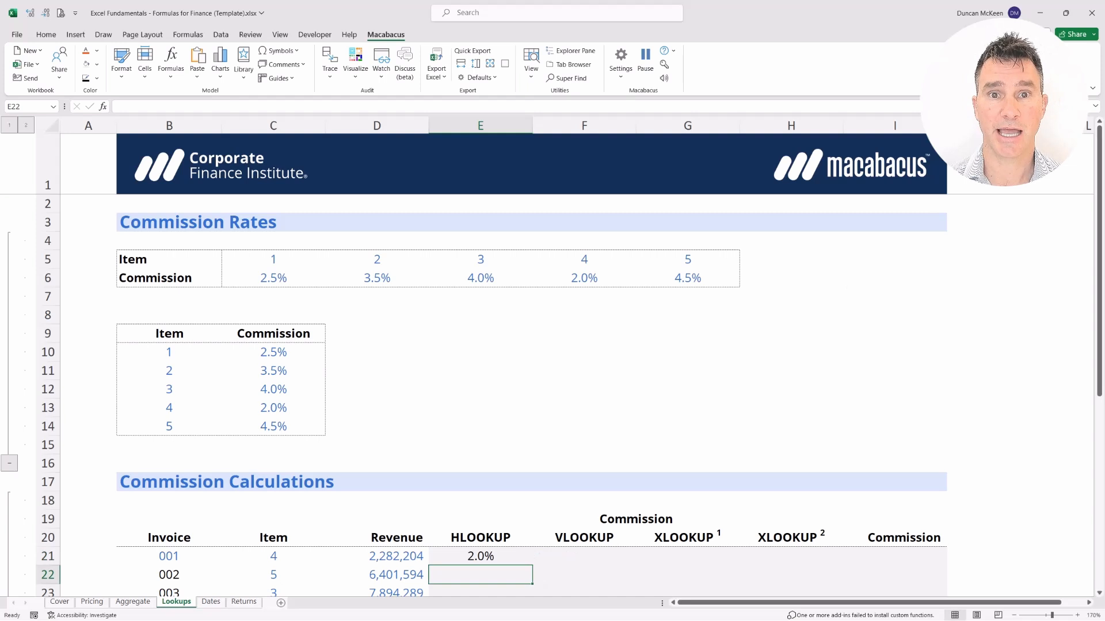
{"action": "key", "text": "Up"}
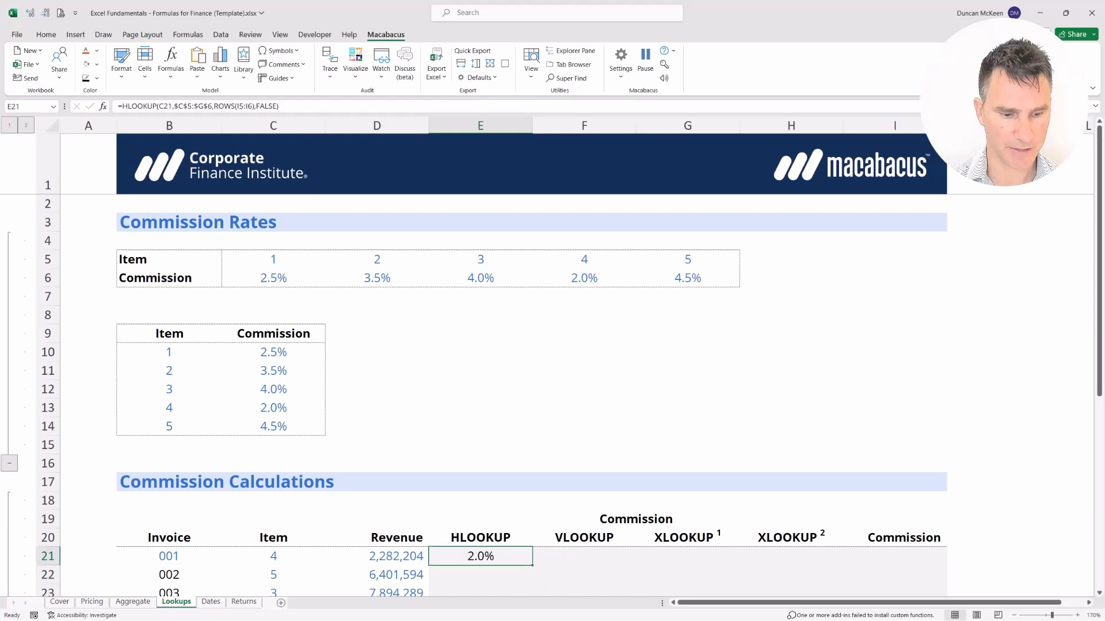
Make the ROWS reference in E21 absolute as $I$5:$I$6 and re-enter the formula.
{"action": "key", "text": "F2"}
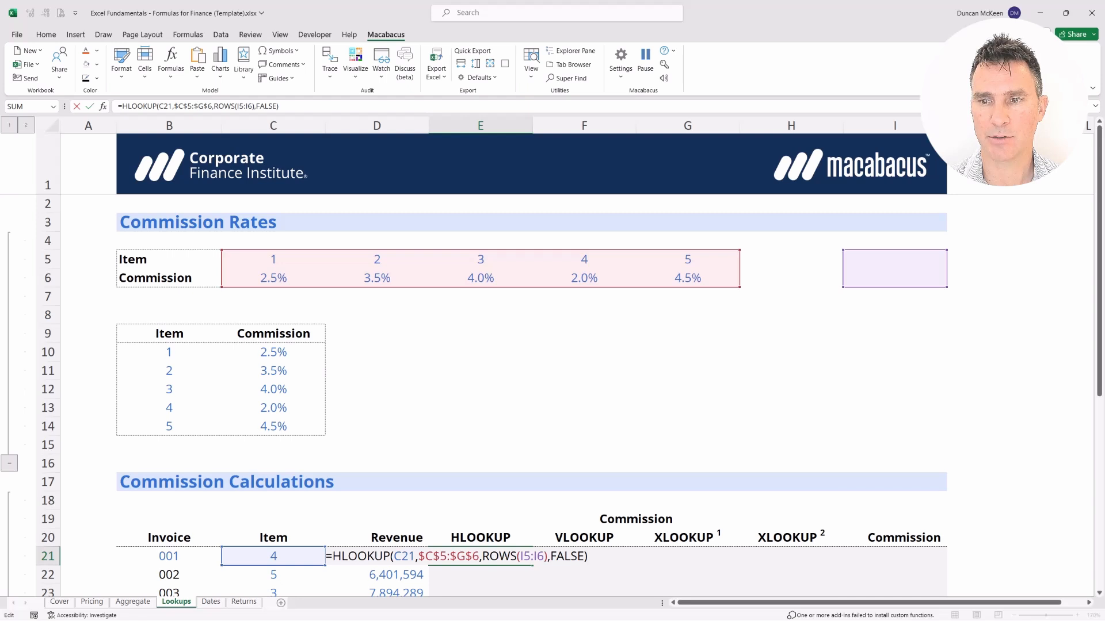
{"action": "key", "text": "Left"}
{"action": "key", "text": "Left"}
{"action": "key", "text": "Left"}
{"action": "key", "text": "Left"}
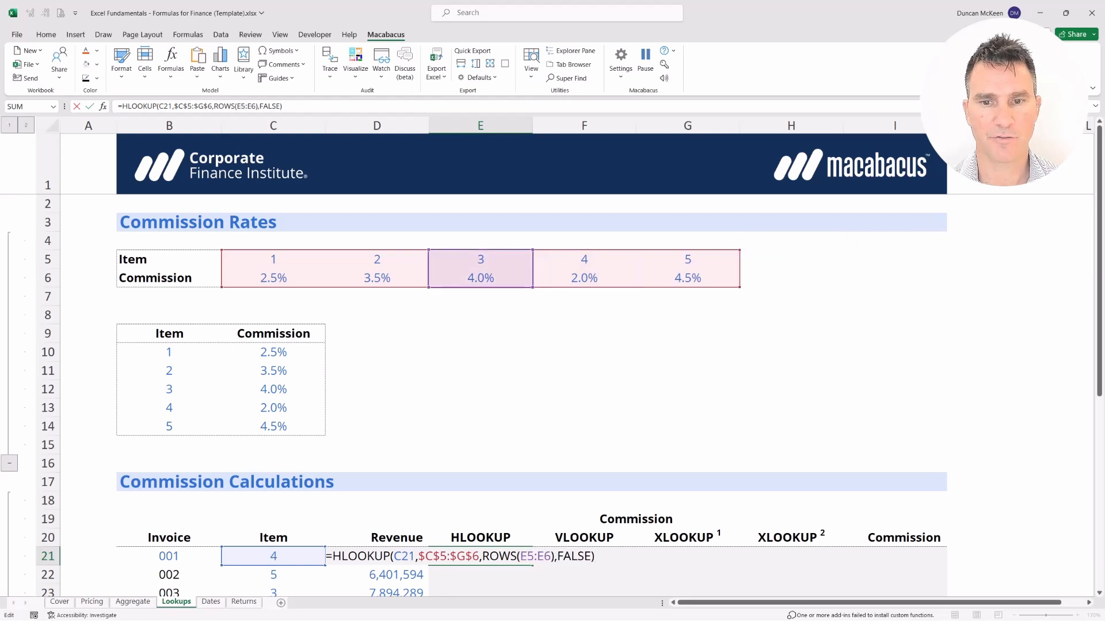
{"action": "key", "text": "Right"}
{"action": "key", "text": "Right"}
{"action": "key", "text": "Right"}
{"action": "key", "text": "Right"}
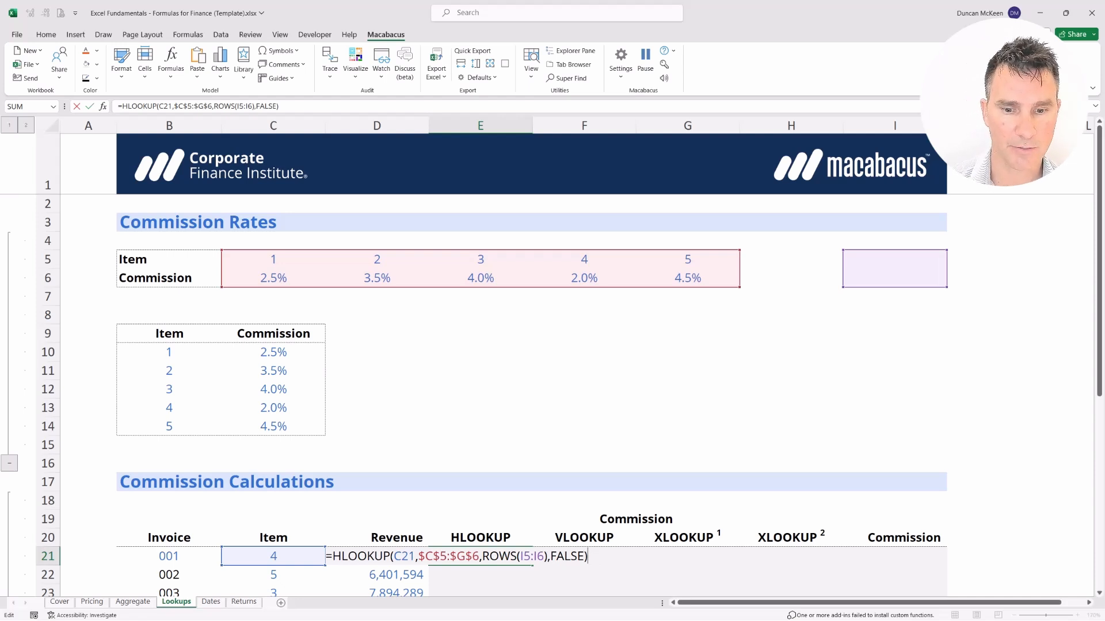
{"action": "key", "text": "Left"}
{"action": "key", "text": "Left"}
{"action": "key", "text": "Left"}
{"action": "key", "text": "Left"}
{"action": "key", "text": "Left"}
{"action": "key", "text": "Left"}
{"action": "key", "text": "Left"}
{"action": "key", "text": "Left"}
{"action": "key", "text": "shift+Left"}
{"action": "key", "text": "shift+Left"}
{"action": "key", "text": "shift+Left"}
{"action": "key", "text": "shift+Left"}
{"action": "key", "text": "shift+Left"}
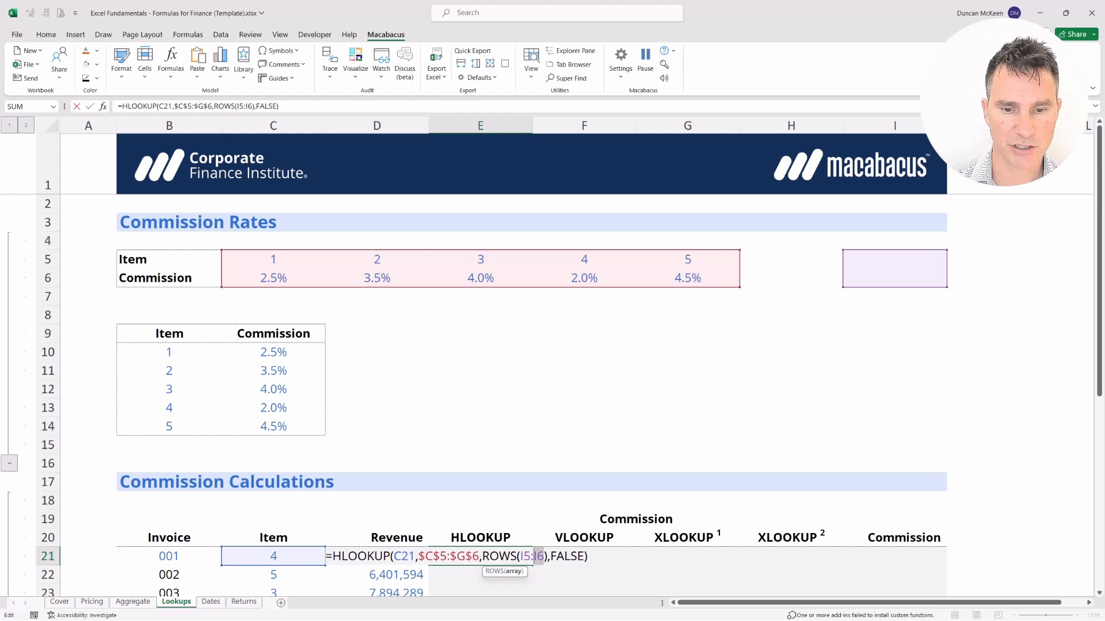
{"action": "key", "text": "F4"}
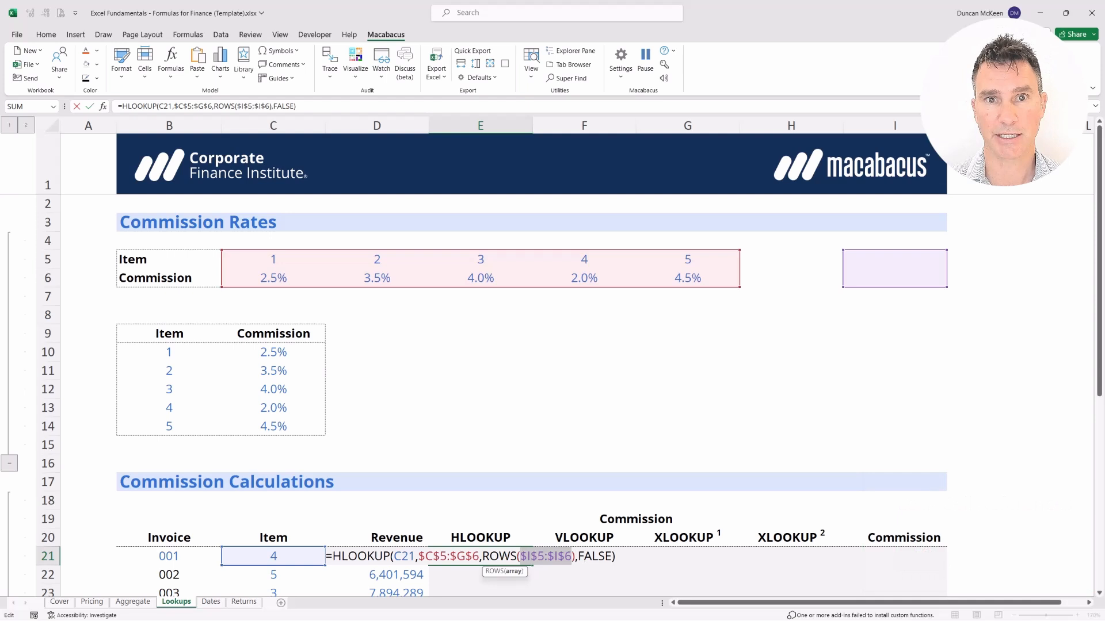
{"action": "key", "text": "Return"}
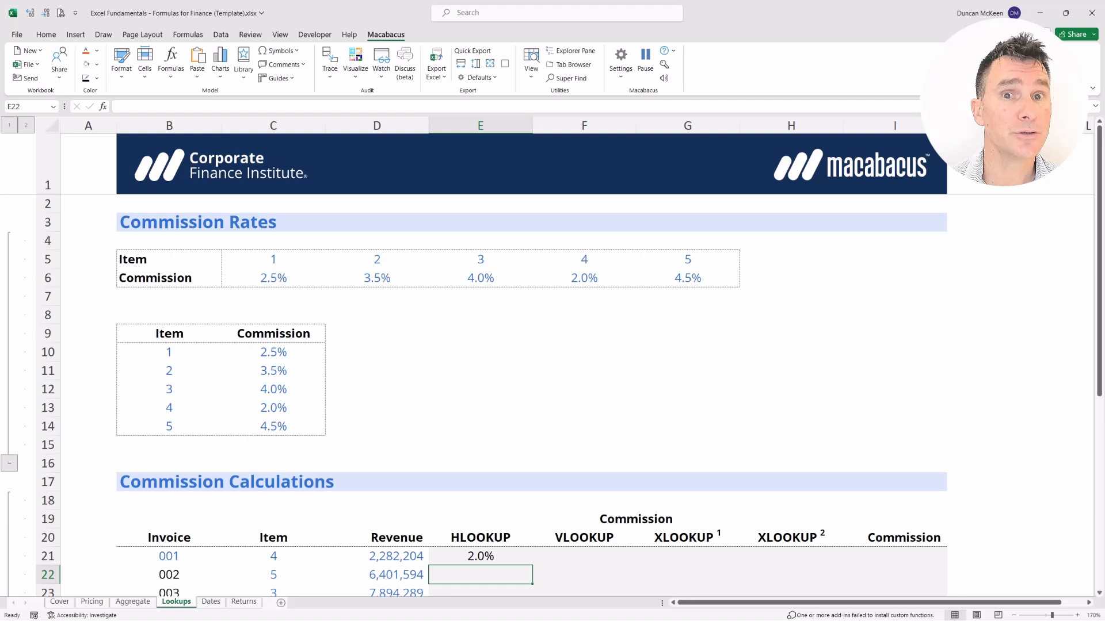
{"action": "key", "text": "Up"}
{"action": "key", "text": "ctrl+Up"}
{"action": "key", "text": "ctrl+Up"}
{"action": "key", "text": "ctrl+Up"}
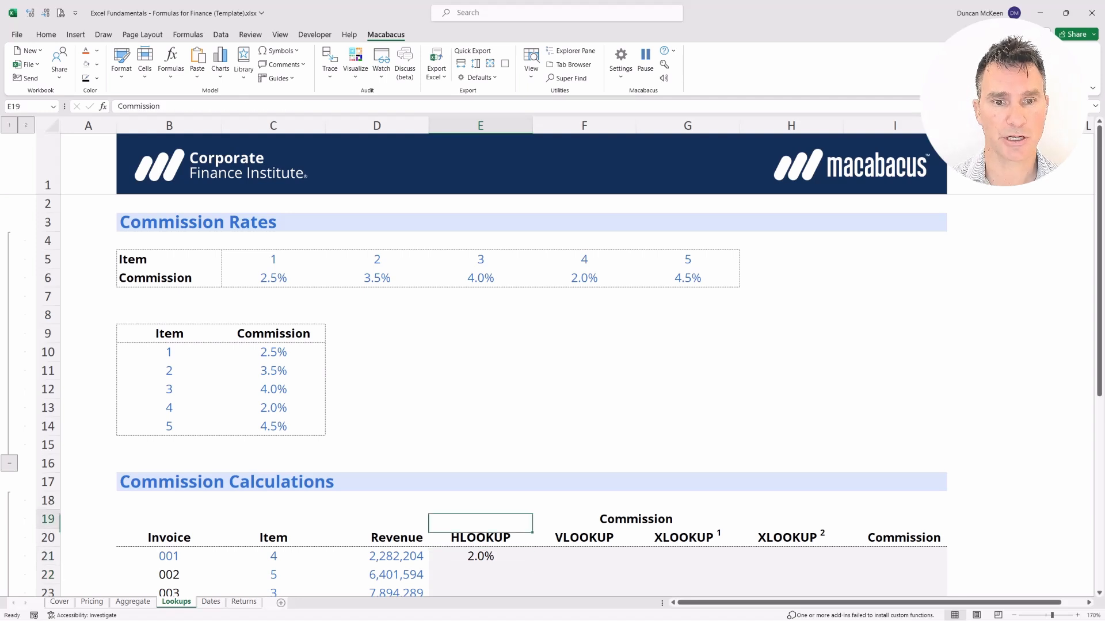
{"action": "key", "text": "Left"}
{"action": "key", "text": "Left"}
{"action": "key", "text": "Left"}
{"action": "key", "text": "Down"}
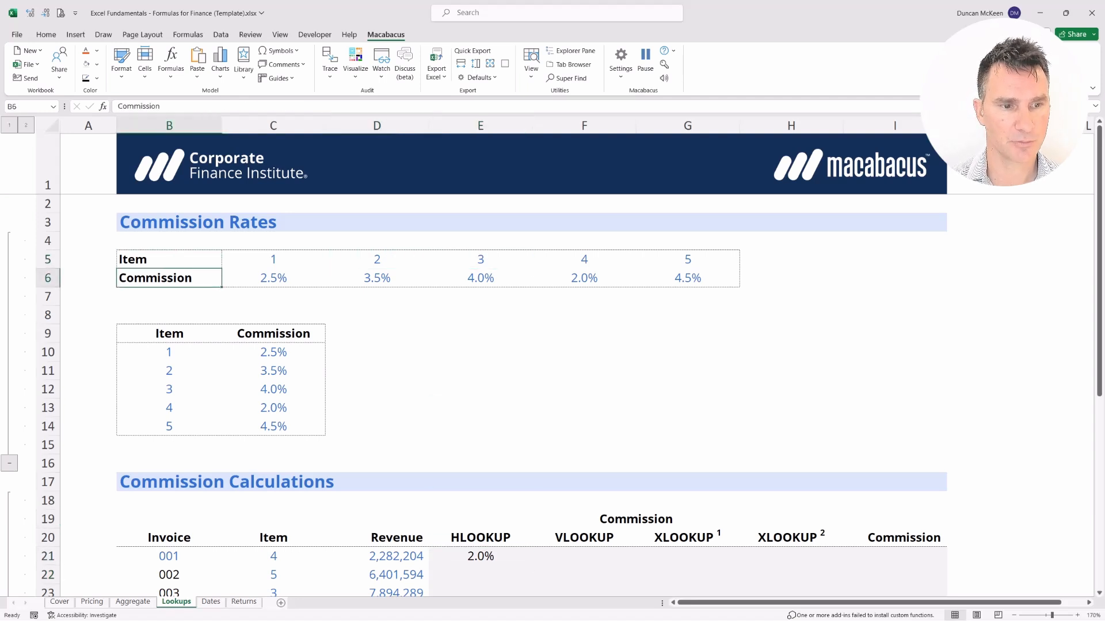
{"action": "key", "text": "alt"}
{"action": "key", "text": "i"}
{"action": "key", "text": "r"}
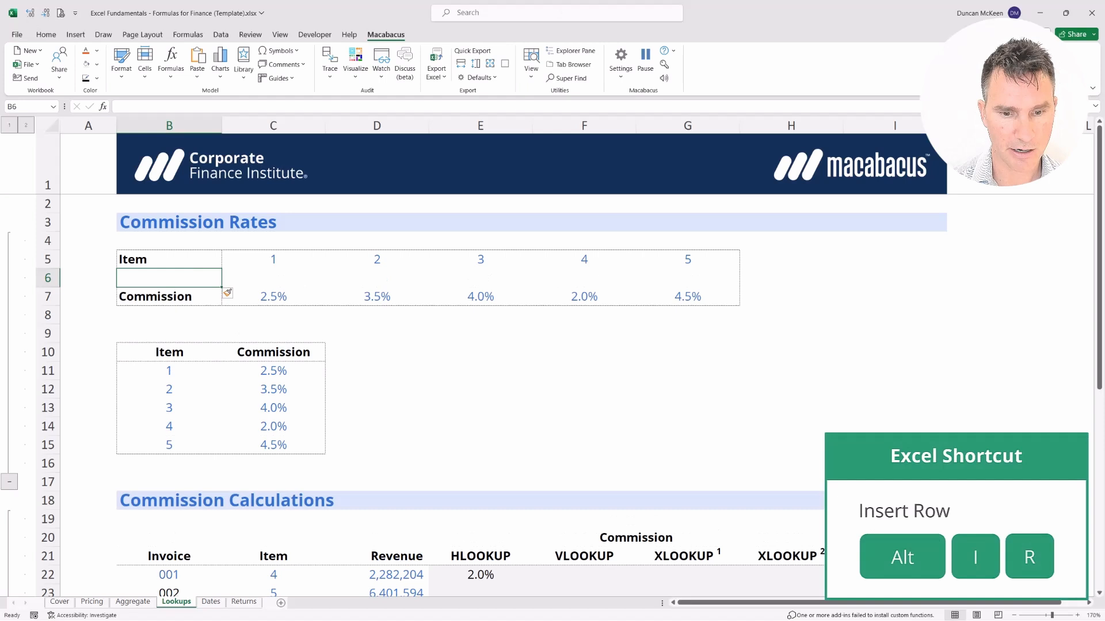
{"action": "key", "text": "Right"}
{"action": "key", "text": "Right"}
{"action": "key", "text": "Right"}
{"action": "key", "text": "Right"}
{"action": "key", "text": "Left"}
{"action": "key", "text": "ctrl+Down"}
{"action": "key", "text": "ctrl+Down"}
{"action": "key", "text": "Down"}
{"action": "key", "text": "shift+Down"}
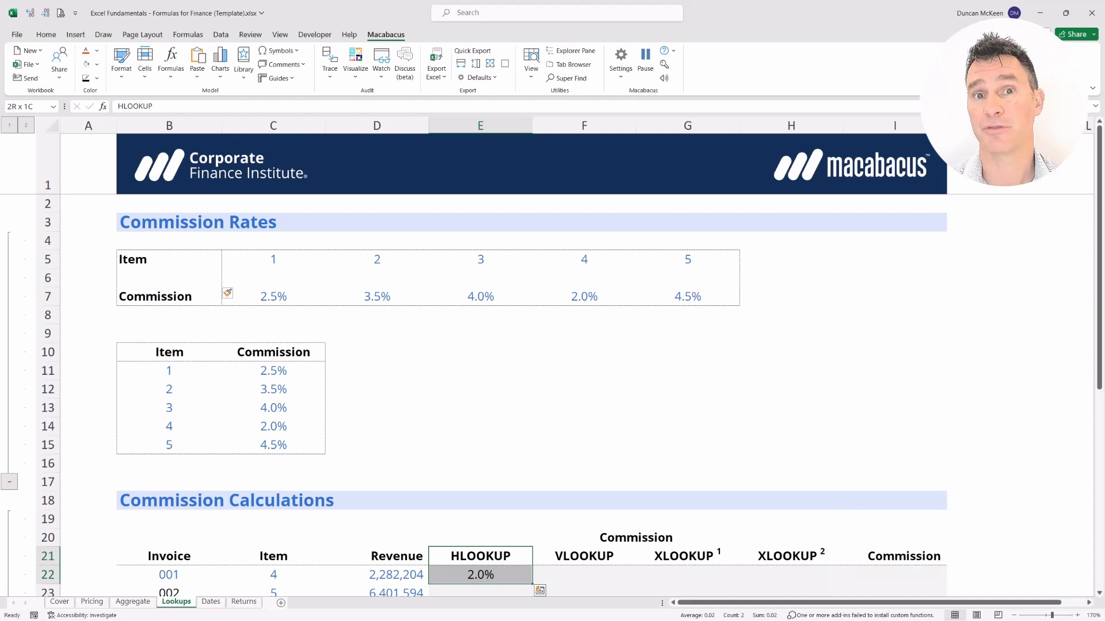
{"action": "key", "text": "Up"}
{"action": "key", "text": "Up"}
{"action": "key", "text": "Up"}
{"action": "key", "text": "Up"}
{"action": "key", "text": "Up"}
{"action": "key", "text": "Up"}
{"action": "key", "text": "Up"}
{"action": "key", "text": "Up"}
{"action": "key", "text": "Up"}
{"action": "key", "text": "Up"}
{"action": "key", "text": "Up"}
{"action": "key", "text": "Up"}
{"action": "key", "text": "Up"}
{"action": "key", "text": "Up"}
{"action": "key", "text": "Up"}
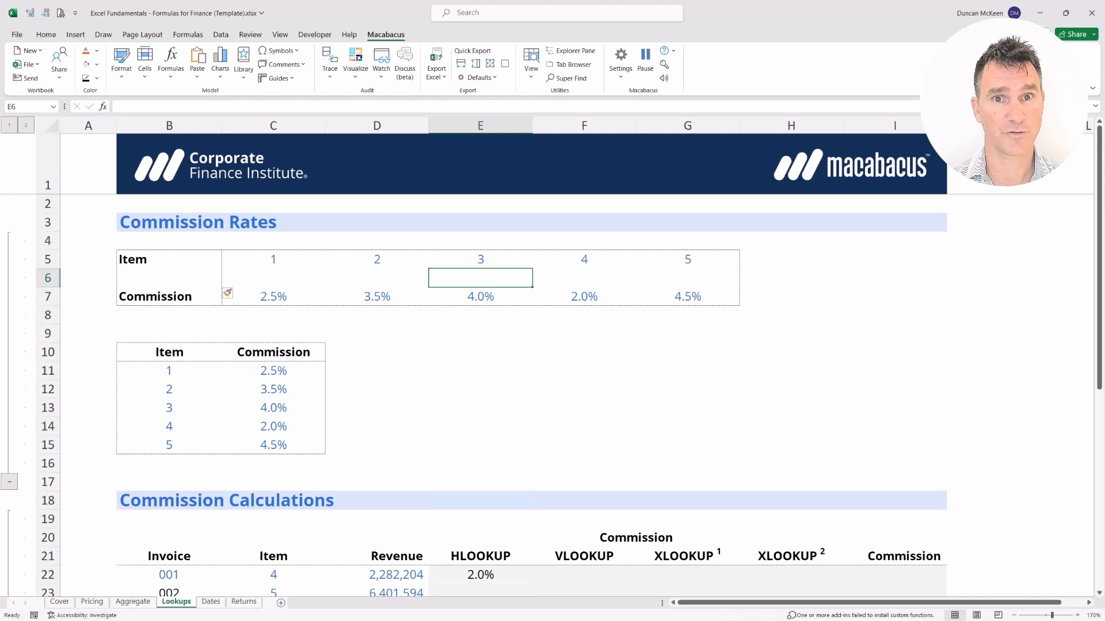
{"action": "key", "text": "Left"}
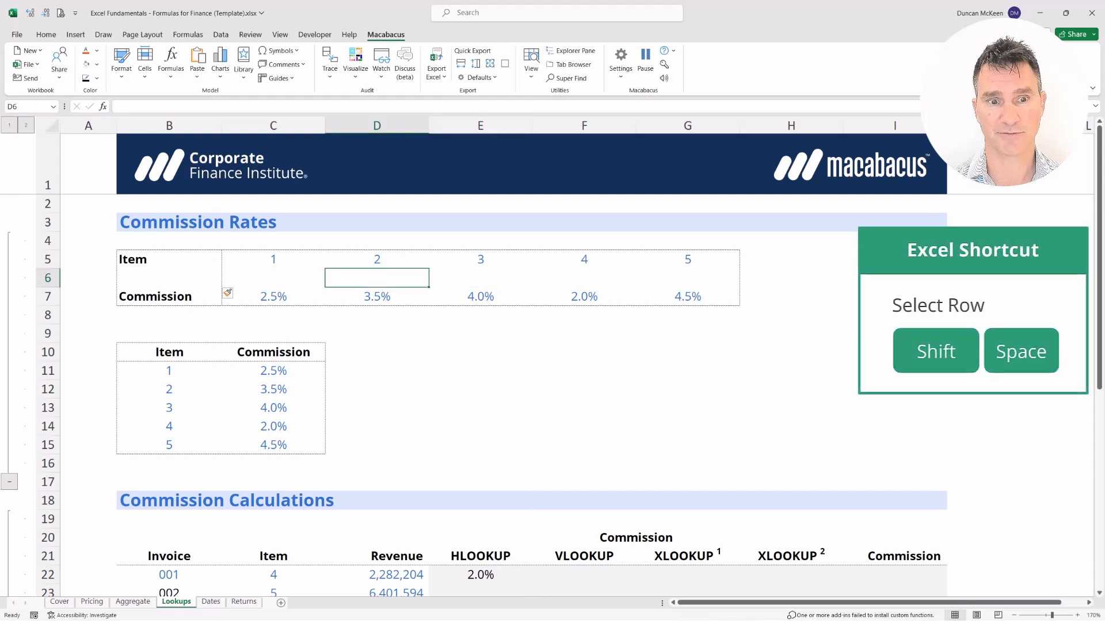
{"action": "key", "text": "shift+space"}
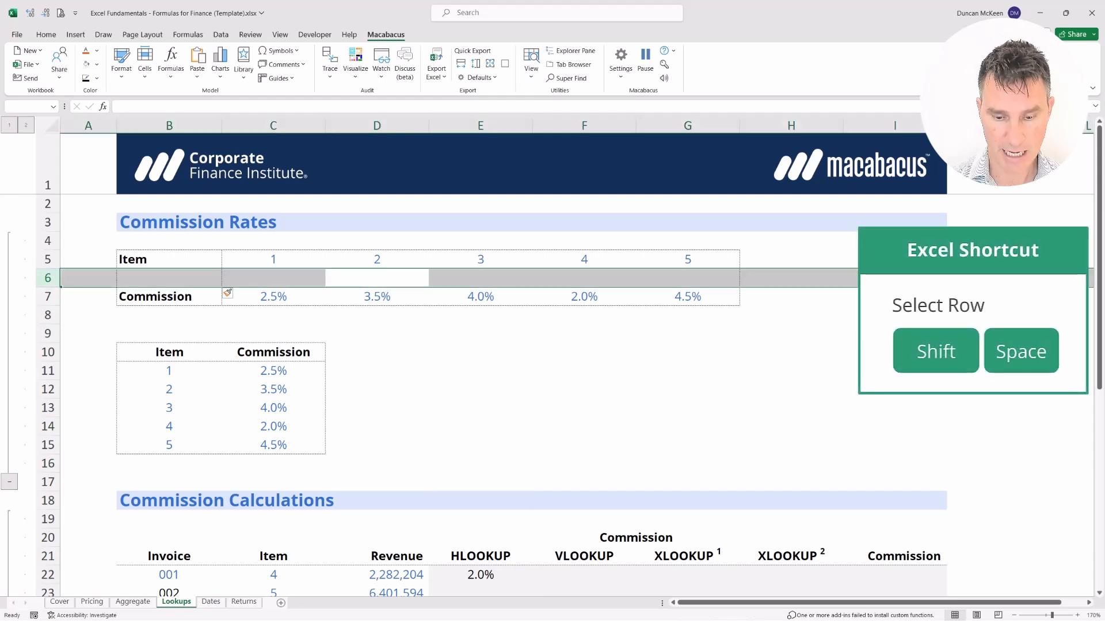
{"action": "key", "text": "ctrl+minus"}
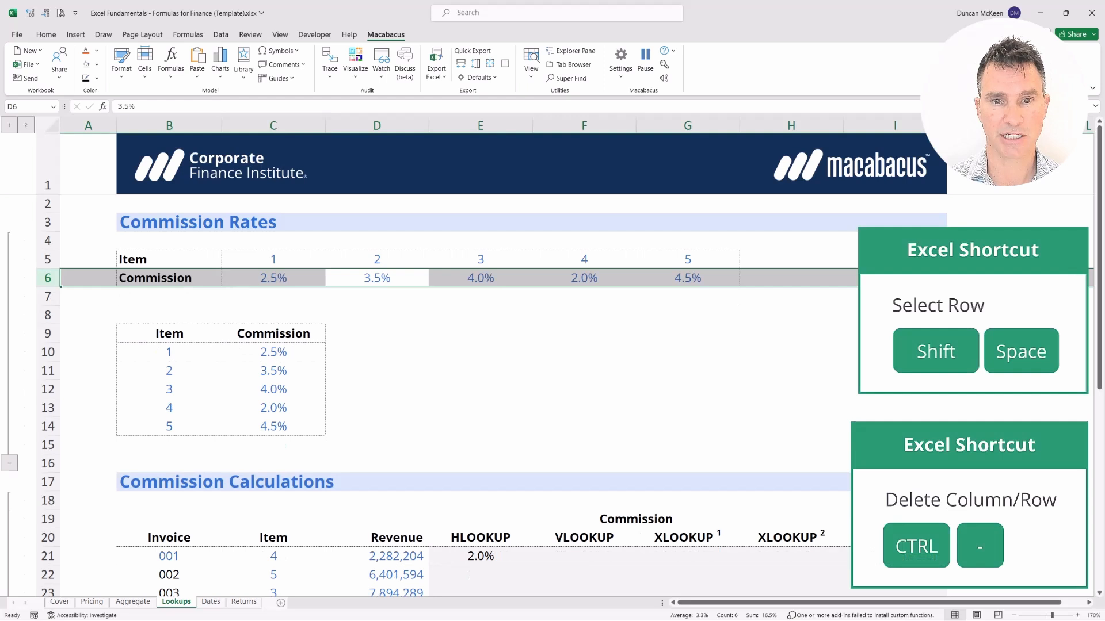
{"action": "key", "text": "Right"}
{"action": "key", "text": "ctrl+Down"}
{"action": "key", "text": "Down"}
{"action": "key", "text": "shift+Down"}
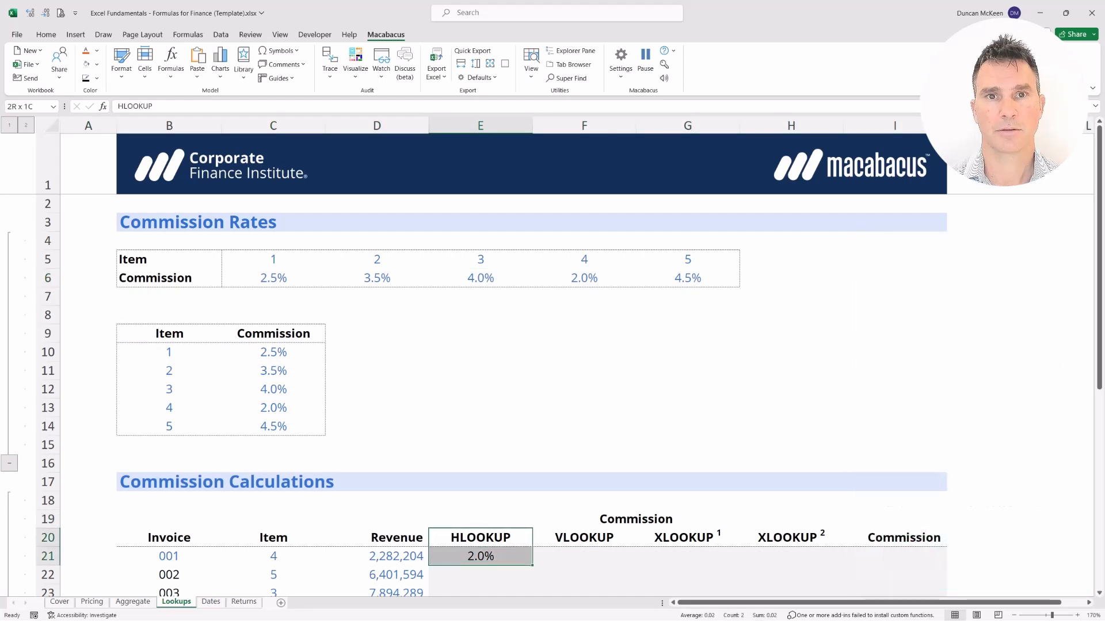
{"action": "key", "text": "Left"}
{"action": "key", "text": "Right"}
{"action": "key", "text": "Down"}
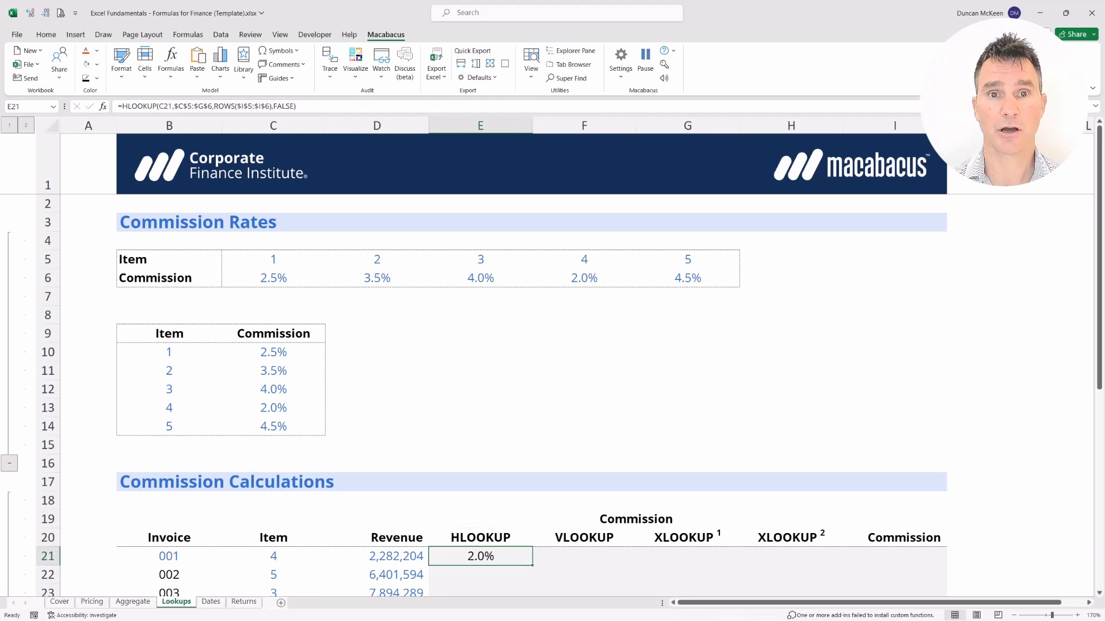
{"action": "key", "text": "F2"}
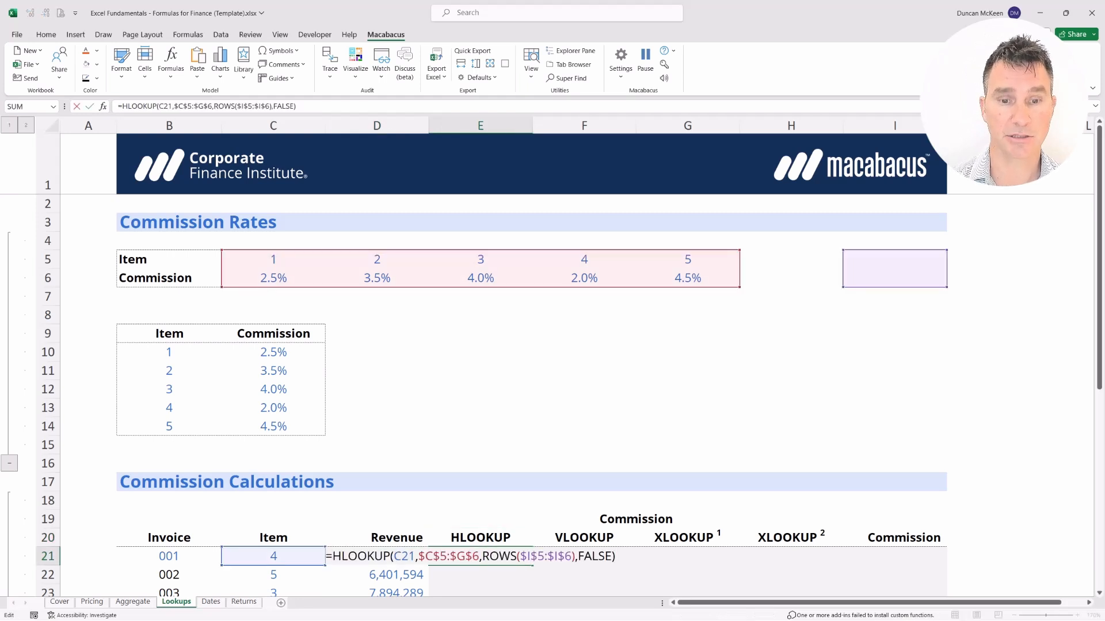
{"action": "key", "text": "Left"}
{"action": "key", "text": "Left"}
{"action": "key", "text": "Left"}
{"action": "key", "text": "Left"}
{"action": "key", "text": "Left"}
{"action": "key", "text": "Left"}
{"action": "key", "text": "Left"}
{"action": "key", "text": "Left"}
{"action": "key", "text": "Left"}
{"action": "key", "text": "Left"}
{"action": "key", "text": "Left"}
{"action": "key", "text": "Left"}
{"action": "key", "text": "Left"}
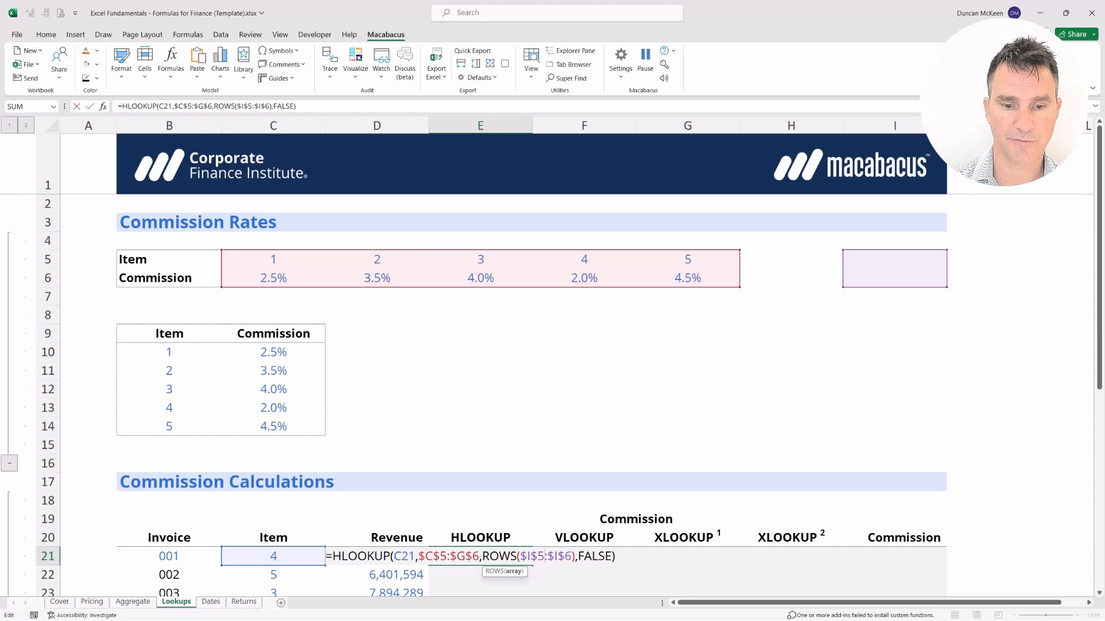
{"action": "key", "text": "Left"}
{"action": "key", "text": "Left"}
{"action": "key", "text": "Left"}
{"action": "key", "text": "Left"}
{"action": "key", "text": "Left"}
{"action": "key", "text": "Left"}
{"action": "key", "text": "Left"}
{"action": "key", "text": "Left"}
{"action": "key", "text": "Left"}
{"action": "key", "text": "Left"}
{"action": "key", "text": "Right"}
{"action": "key", "text": "shift+Right"}
{"action": "key", "text": "shift+Right"}
{"action": "key", "text": "shift+Right"}
{"action": "key", "text": "shift+Right"}
{"action": "key", "text": "shift+Right"}
{"action": "key", "text": "shift+Right"}
{"action": "key", "text": "shift+Right"}
{"action": "key", "text": "shift+Right"}
{"action": "key", "text": "shift+Right"}
{"action": "key", "text": "shift+Right"}
{"action": "key", "text": "shift+Right"}
{"action": "key", "text": "shift+Right"}
{"action": "key", "text": "shift+Right"}
{"action": "key", "text": "shift+Right"}
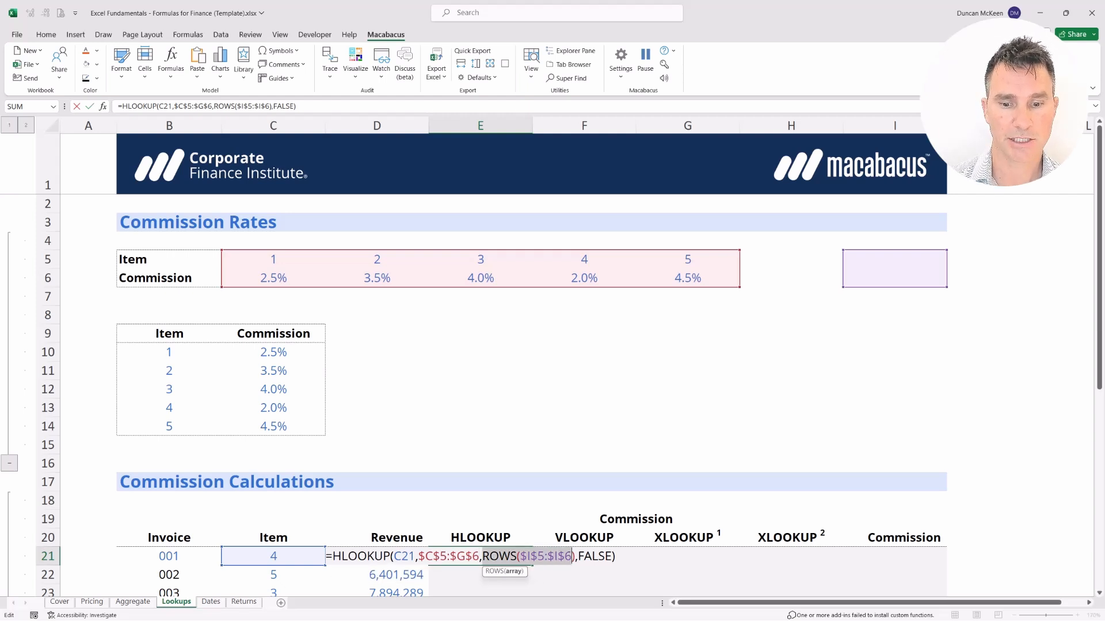
{"action": "key", "text": "shift+Right"}
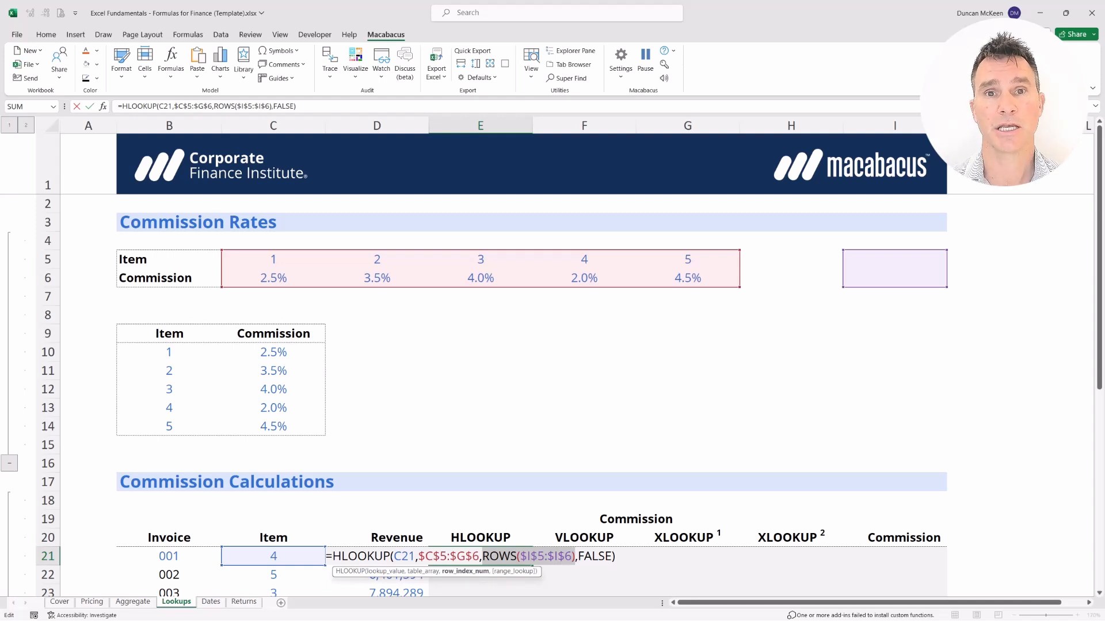
{"action": "key", "text": "Return"}
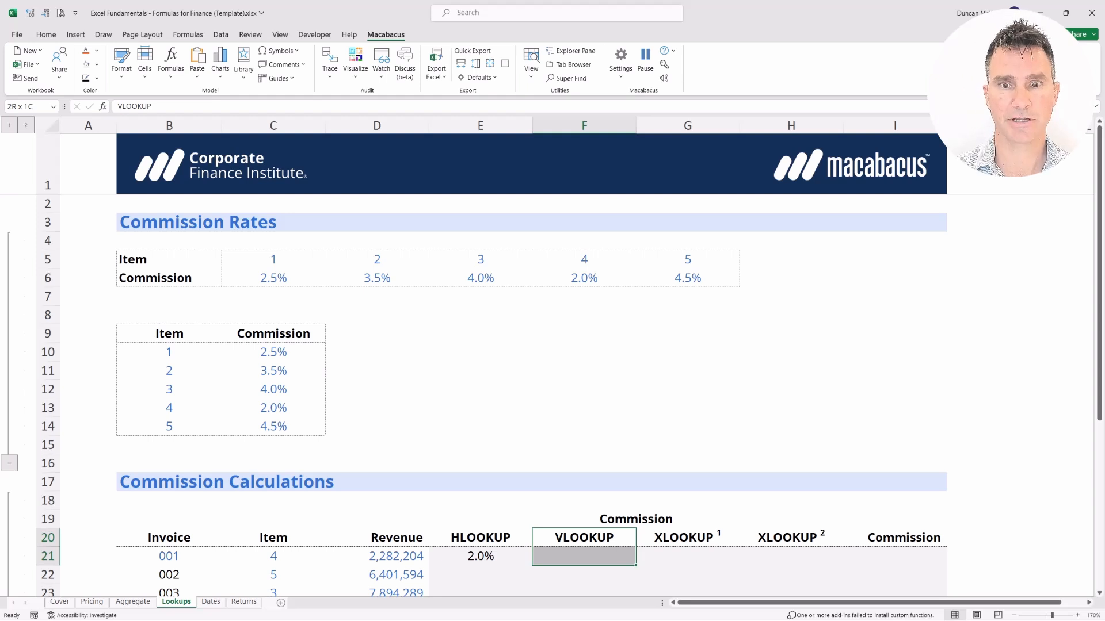
In F21 start a VLOOKUP with C21 as lookup value and table B10:C14.
{"action": "key", "text": "Down"}
{"action": "type", "text": "="}
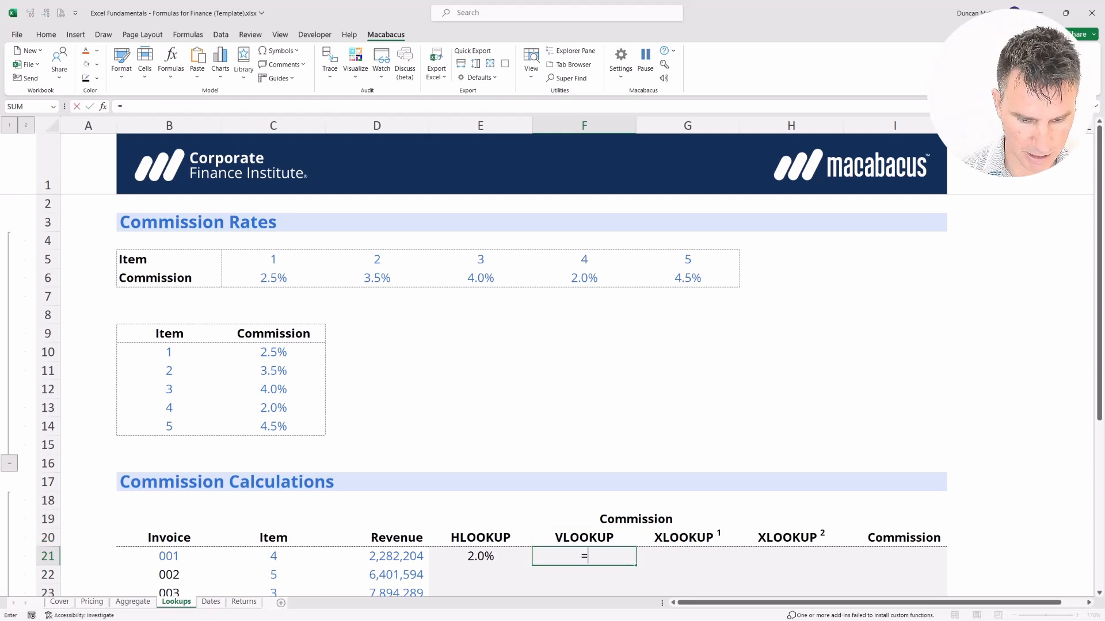
{"action": "type", "text": "VLOOKUP("}
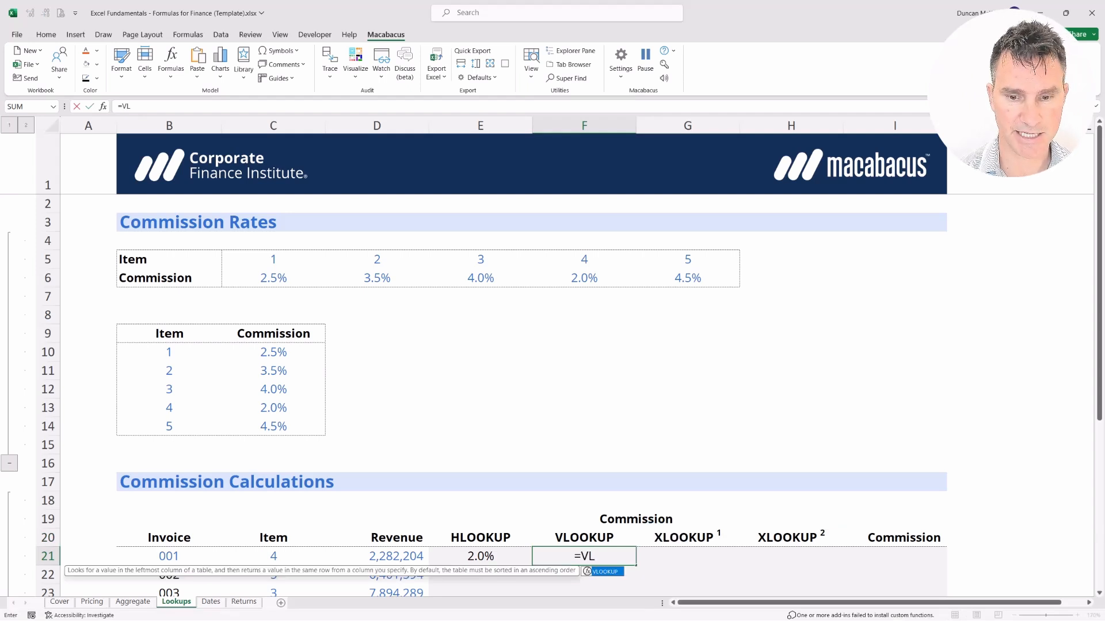
{"action": "key", "text": "Tab"}
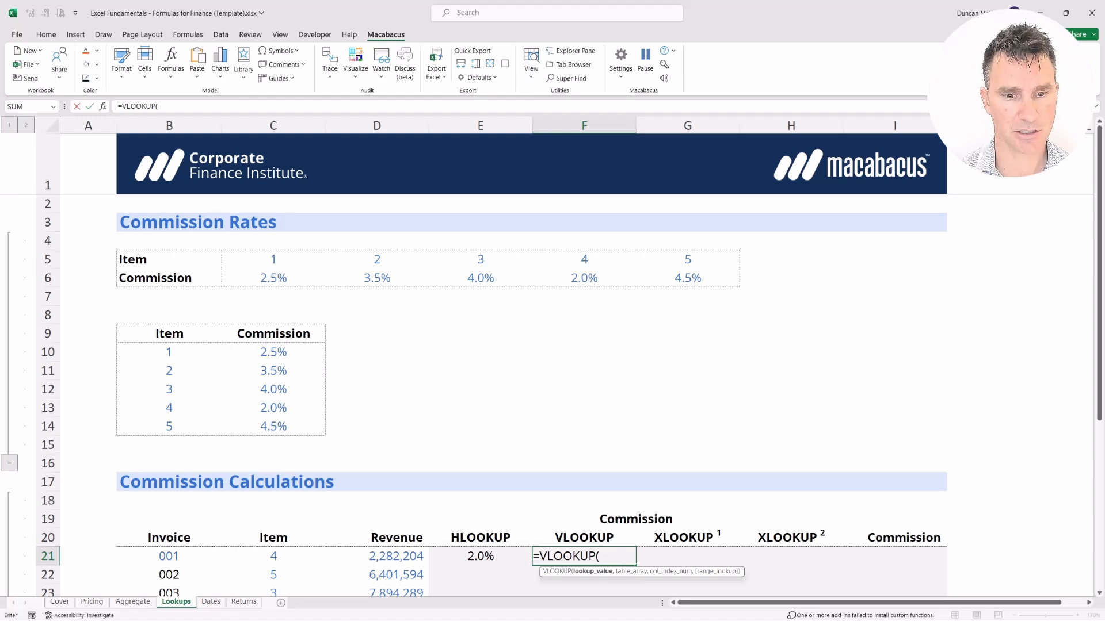
{"action": "key", "text": "Left"}
{"action": "key", "text": "Left"}
{"action": "key", "text": "Left"}
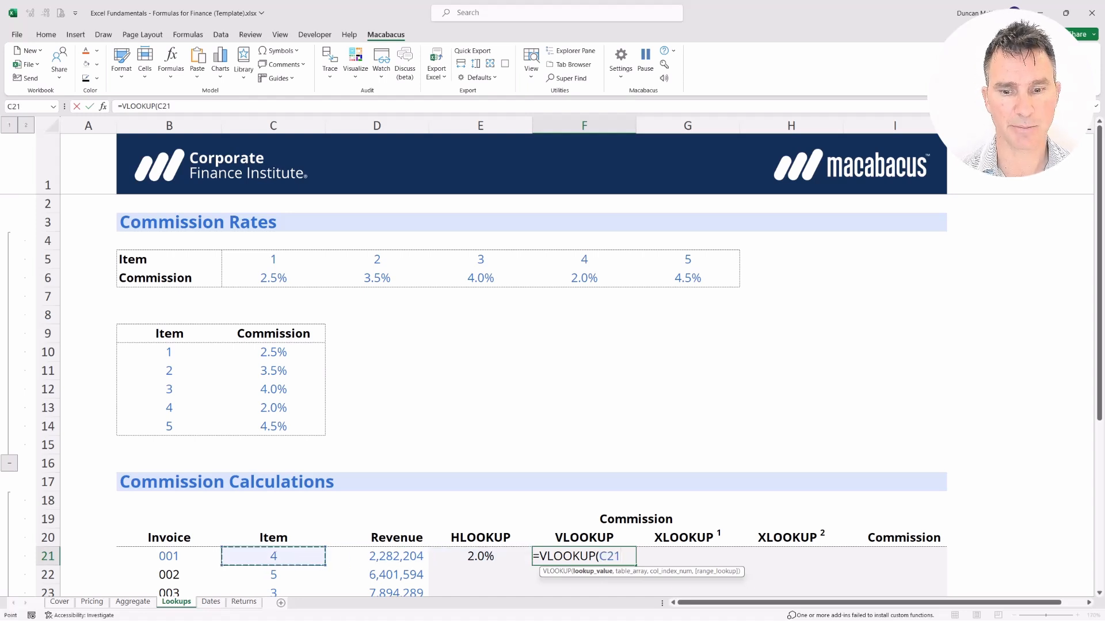
{"action": "type", "text": ","}
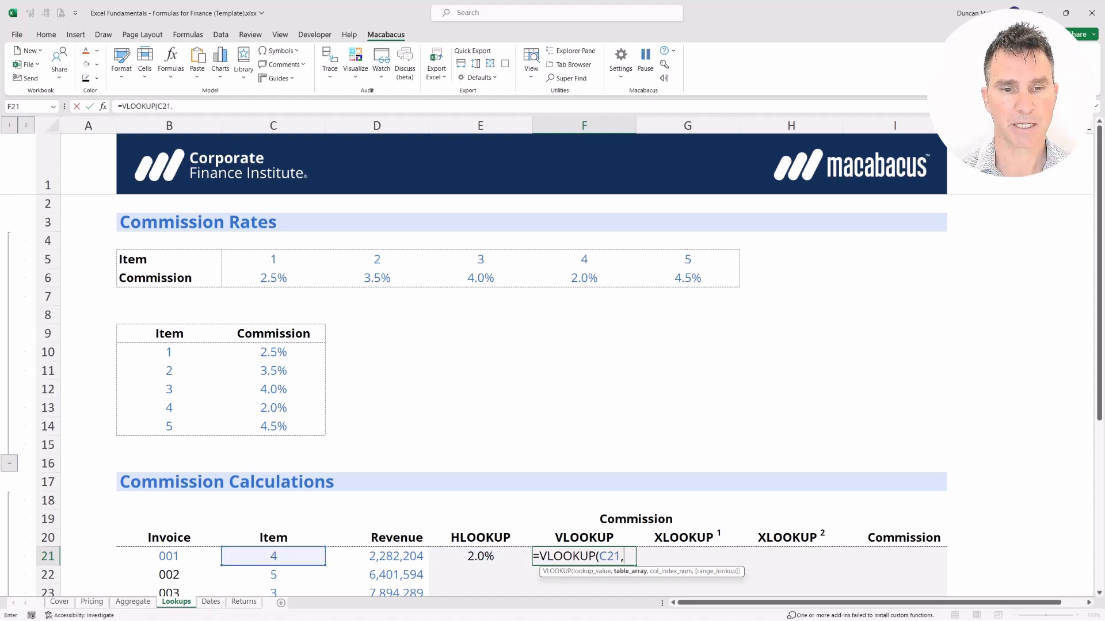
{"action": "key", "text": "Up"}
{"action": "key", "text": "Up"}
{"action": "key", "text": "Up"}
{"action": "key", "text": "Up"}
{"action": "key", "text": "Up"}
{"action": "key", "text": "Up"}
{"action": "key", "text": "Up"}
{"action": "key", "text": "Up"}
{"action": "key", "text": "Up"}
{"action": "key", "text": "Up"}
{"action": "key", "text": "Left"}
{"action": "key", "text": "Left"}
{"action": "key", "text": "Left"}
{"action": "key", "text": "Left"}
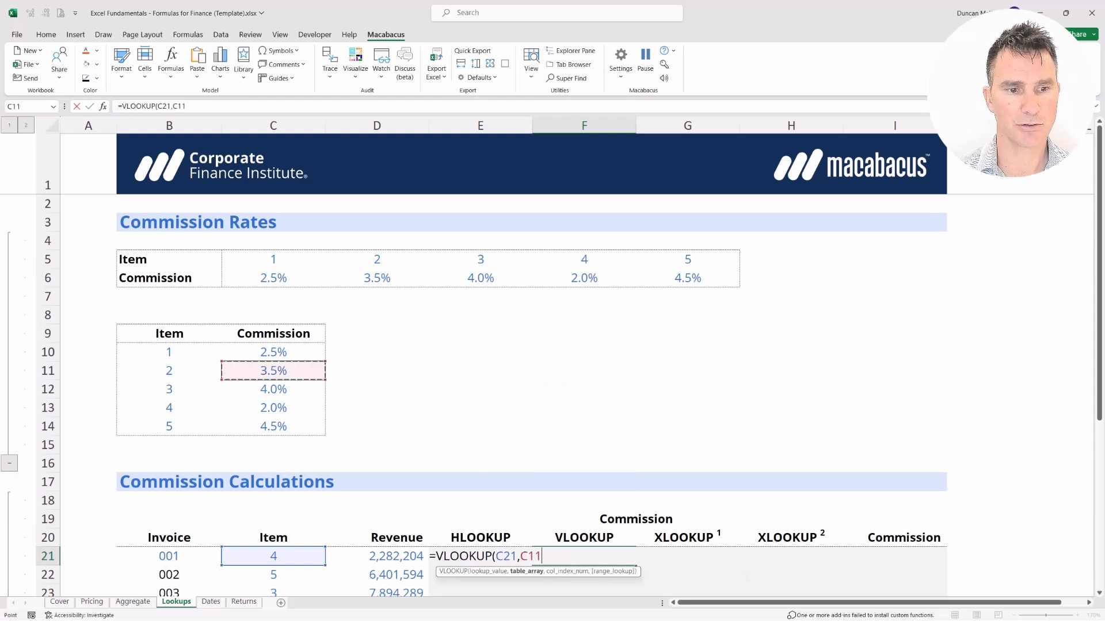
{"action": "key", "text": "Up"}
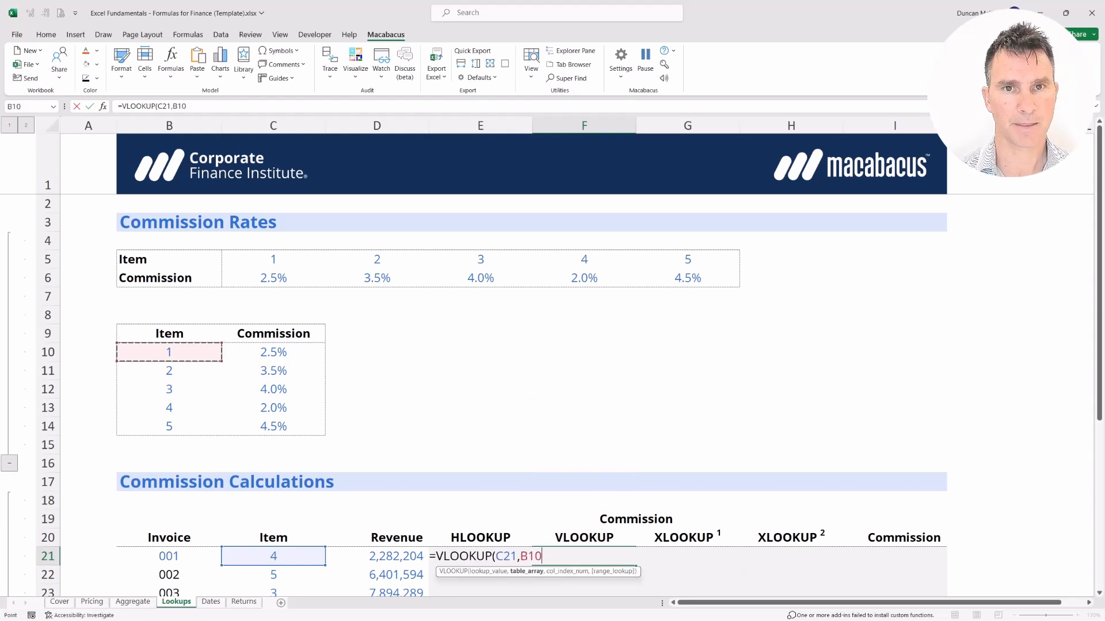
{"action": "key", "text": "shift+Down"}
{"action": "key", "text": "shift+Down"}
{"action": "key", "text": "shift+Down"}
{"action": "key", "text": "shift+Down"}
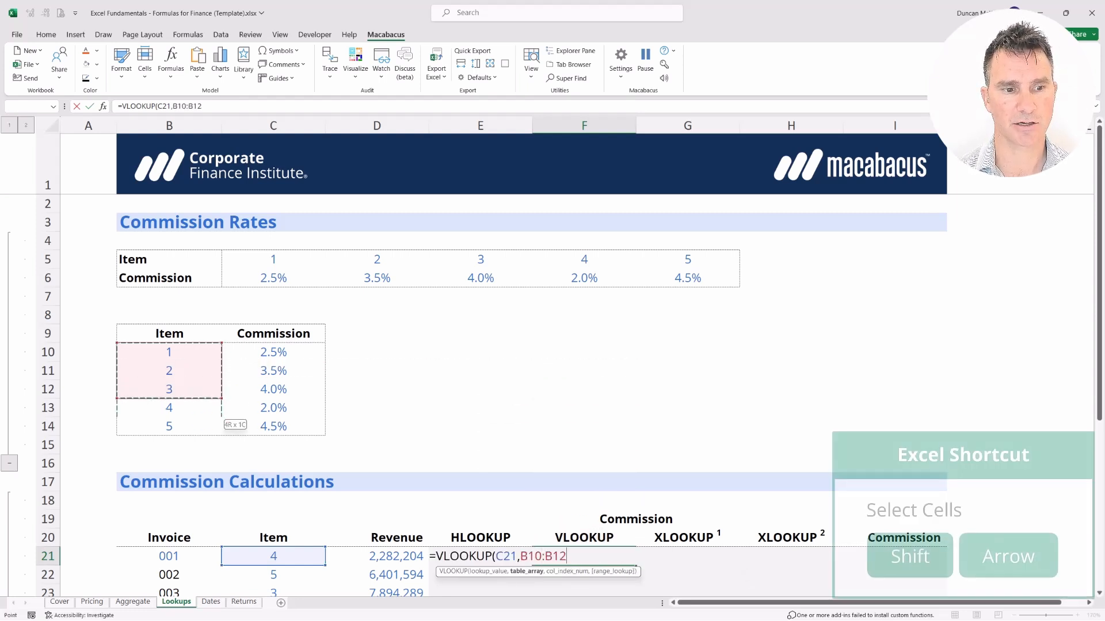
{"action": "key", "text": "shift+Right"}
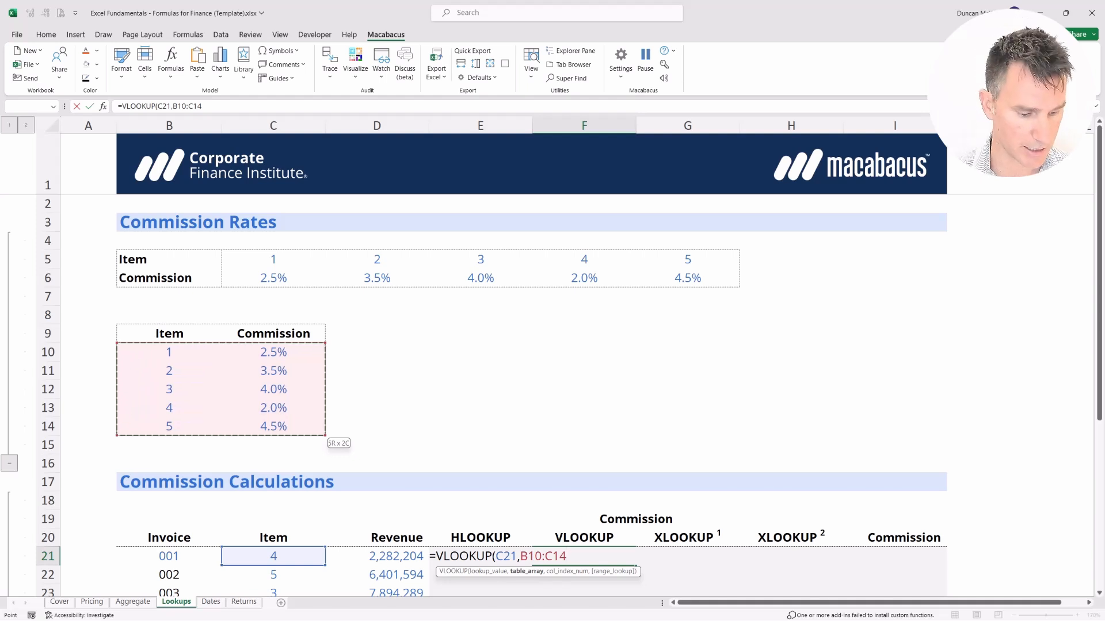
{"action": "key", "text": "shift+Right"}
{"action": "key", "text": "shift+Right"}
{"action": "key", "text": "shift+Right"}
{"action": "key", "text": "shift+Right"}
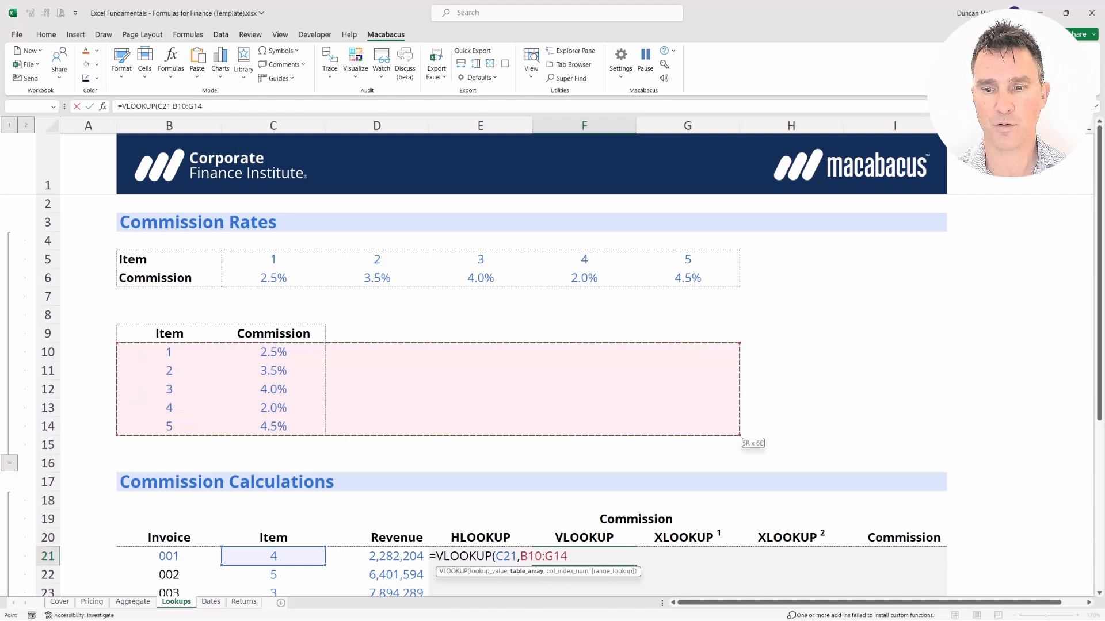
{"action": "key", "text": "shift+Left"}
{"action": "key", "text": "shift+Left"}
{"action": "key", "text": "shift+Left"}
{"action": "key", "text": "shift+Left"}
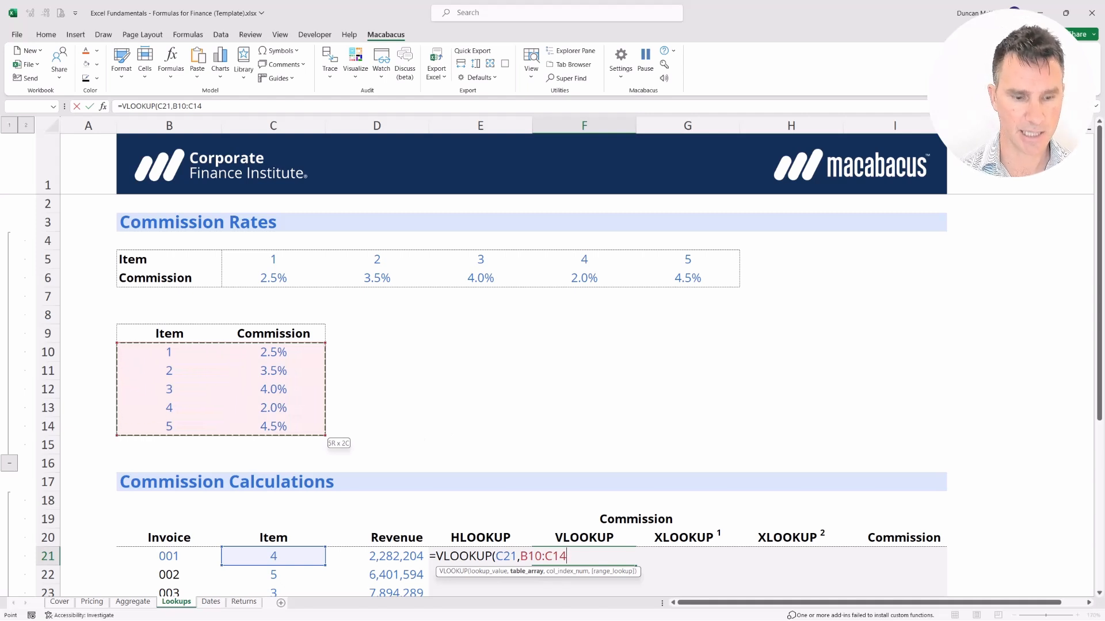
Complete the VLOOKUP with column index 2 and FALSE for exact match, returning 2.0%.
{"action": "type", "text": ","}
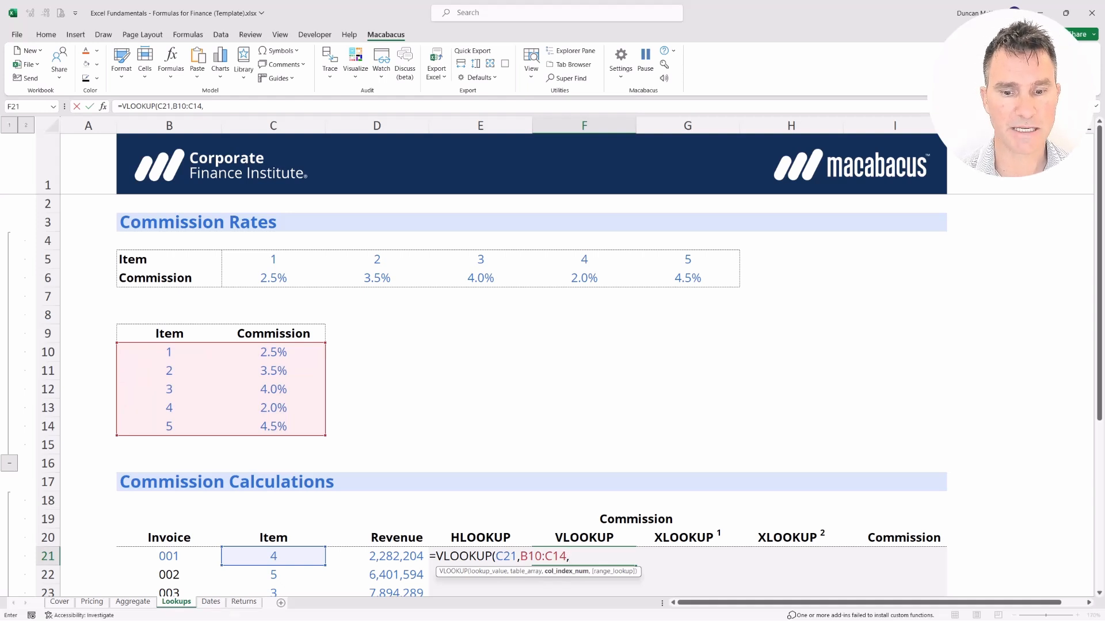
{"action": "type", "text": "2"}
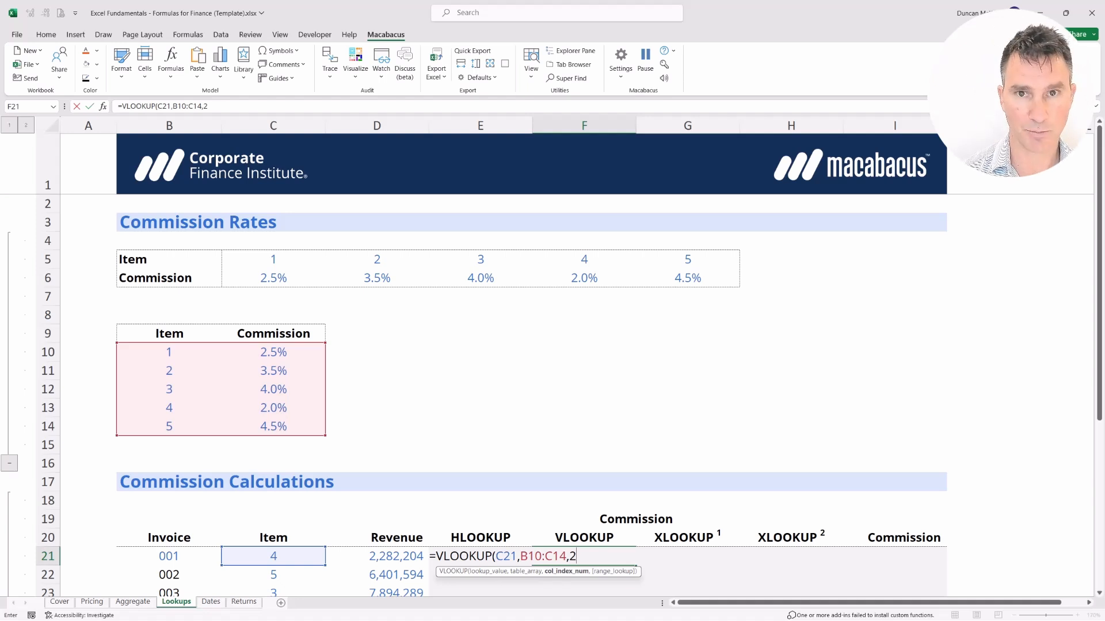
{"action": "type", "text": ","}
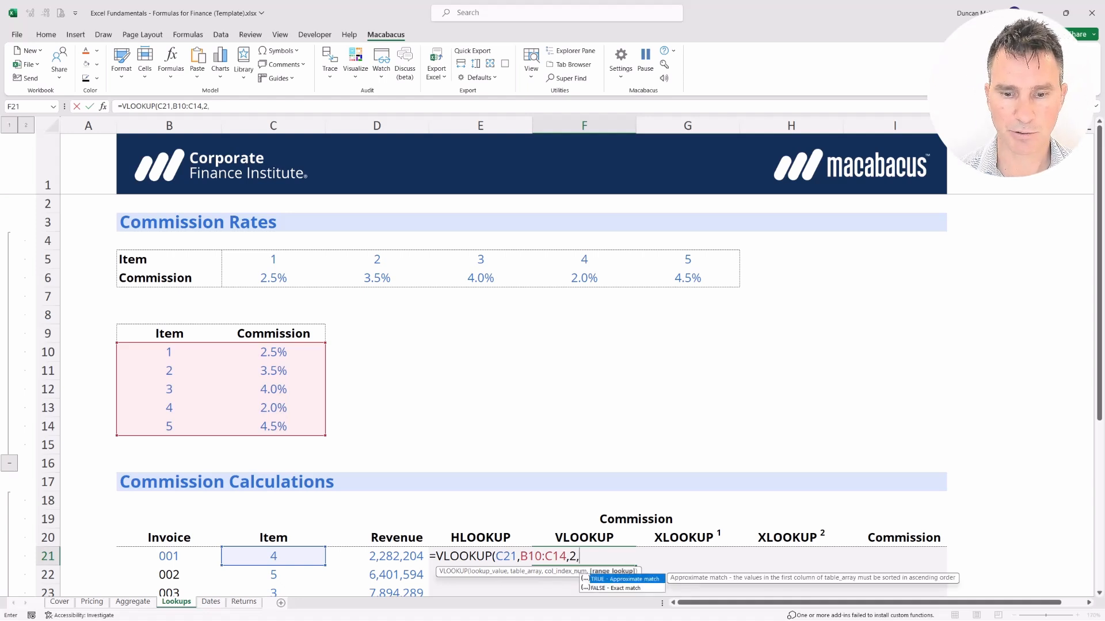
{"action": "key", "text": "Down"}
{"action": "key", "text": "Tab"}
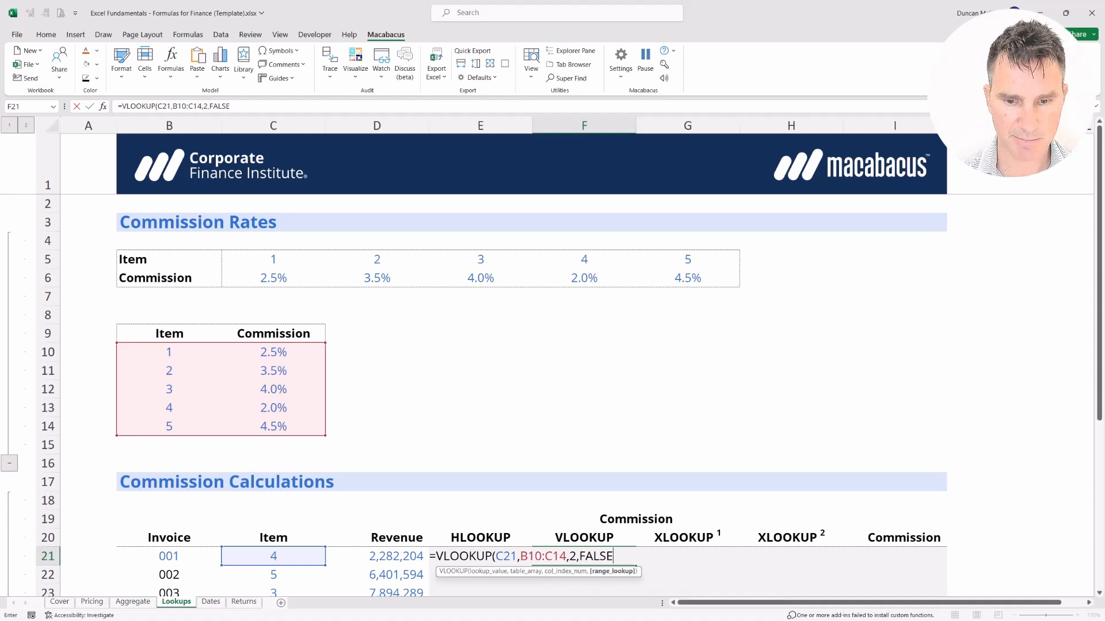
{"action": "type", "text": ")"}
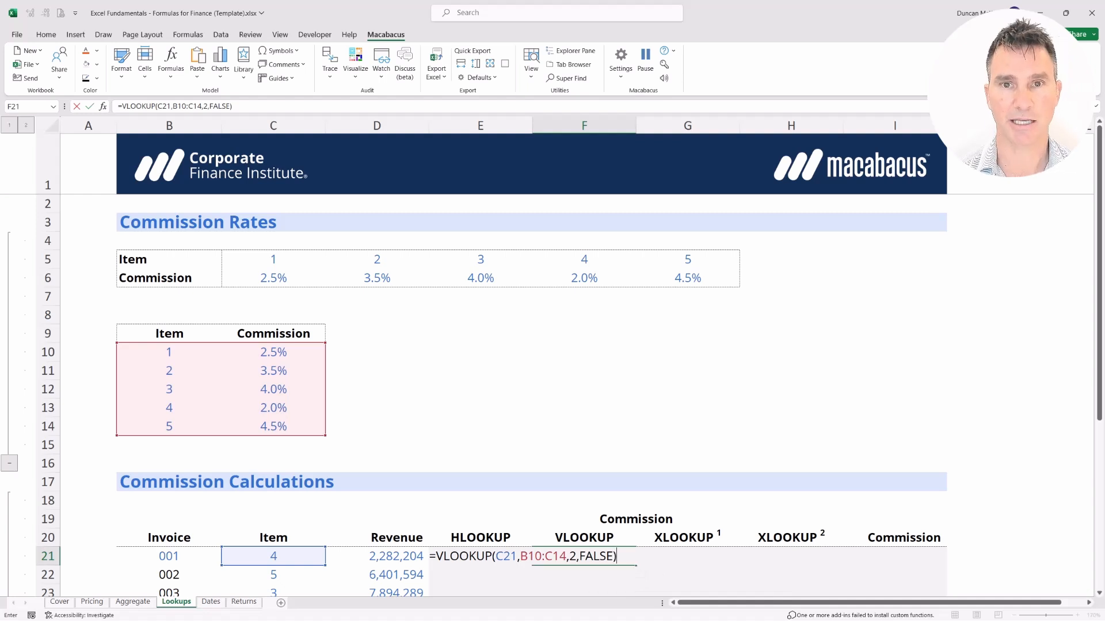
{"action": "key", "text": "Return"}
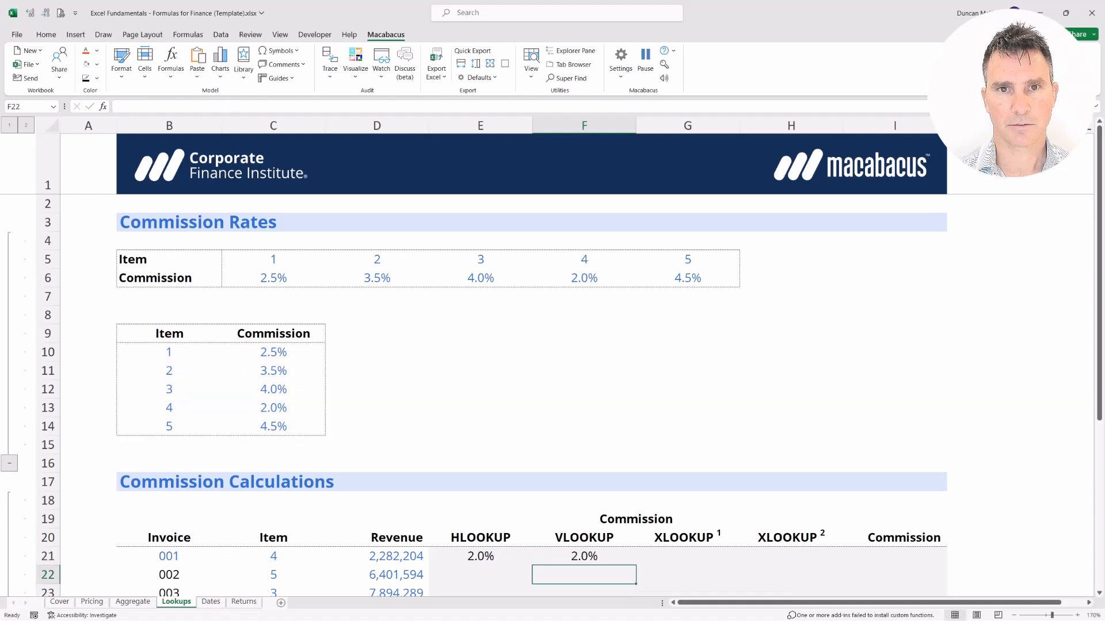
Check F21's column index, then select the vertical Item and Commission table B10:C14.
{"action": "key", "text": "Up"}
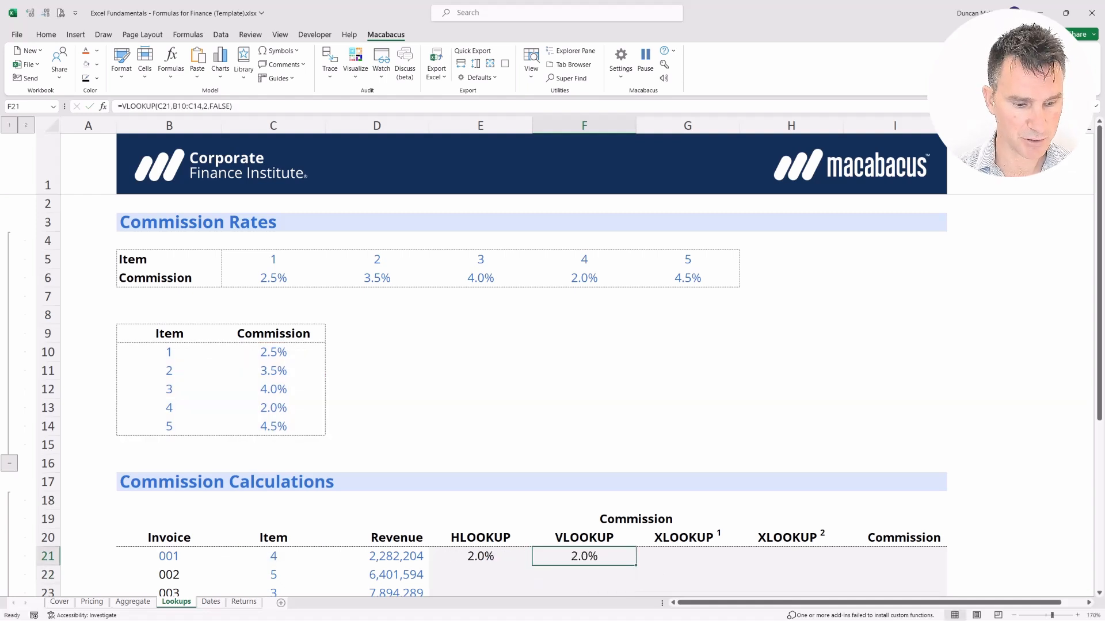
{"action": "key", "text": "F2"}
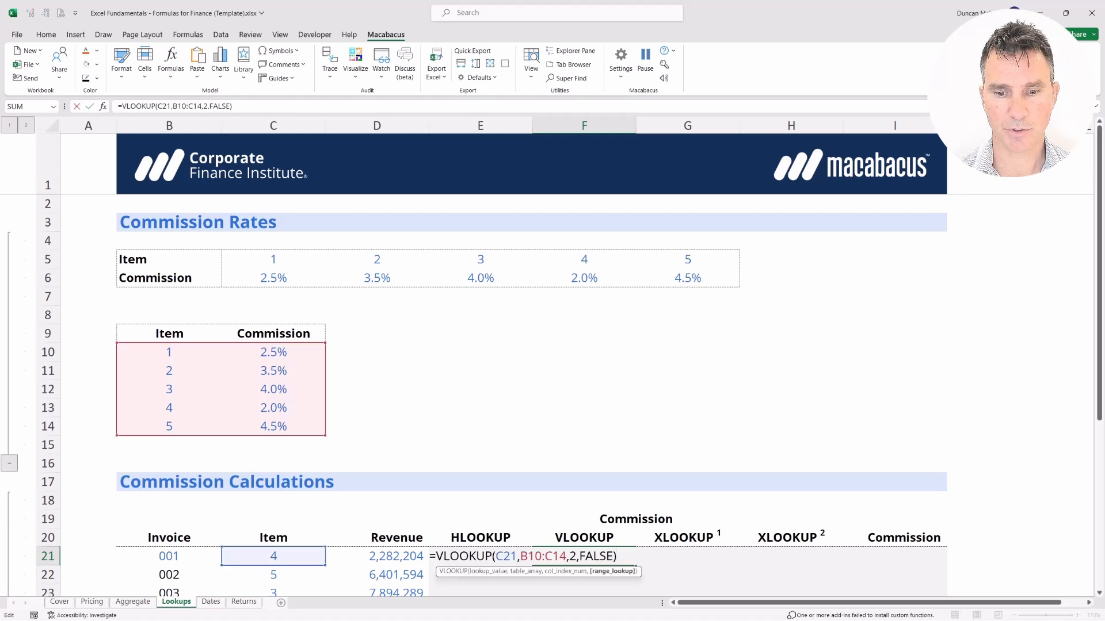
{"action": "key", "text": "shift+Left"}
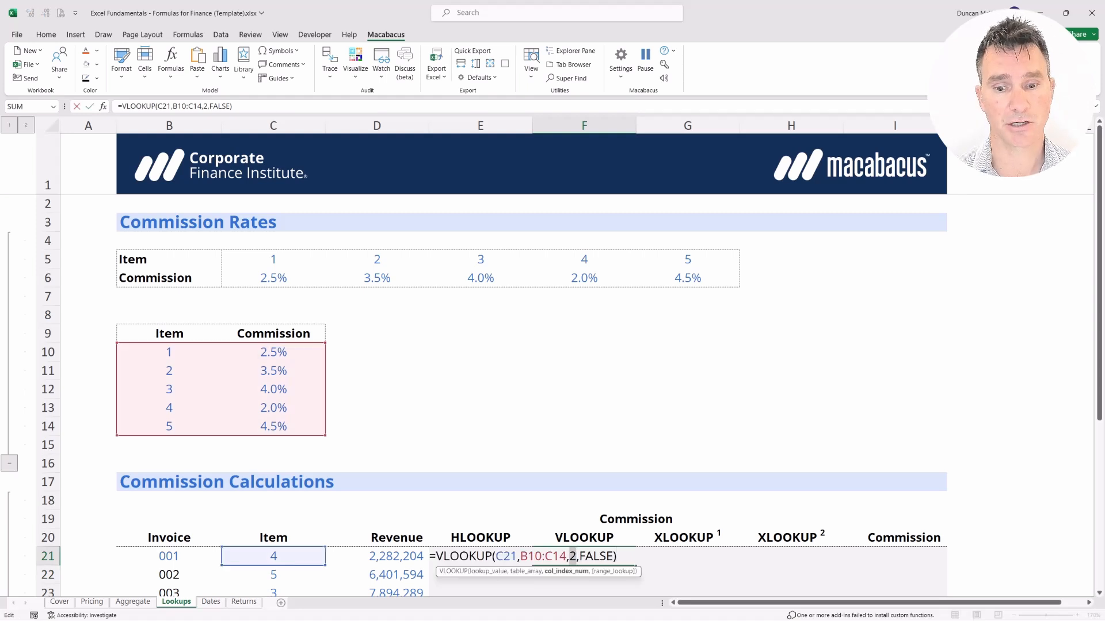
{"action": "key", "text": "Return"}
{"action": "key", "text": "Up"}
{"action": "key", "text": "Up"}
{"action": "key", "text": "Up"}
{"action": "key", "text": "Up"}
{"action": "key", "text": "Up"}
{"action": "key", "text": "Up"}
{"action": "key", "text": "Up"}
{"action": "key", "text": "Left"}
{"action": "key", "text": "Left"}
{"action": "key", "text": "Left"}
{"action": "key", "text": "Up"}
{"action": "key", "text": "Up"}
{"action": "key", "text": "Up"}
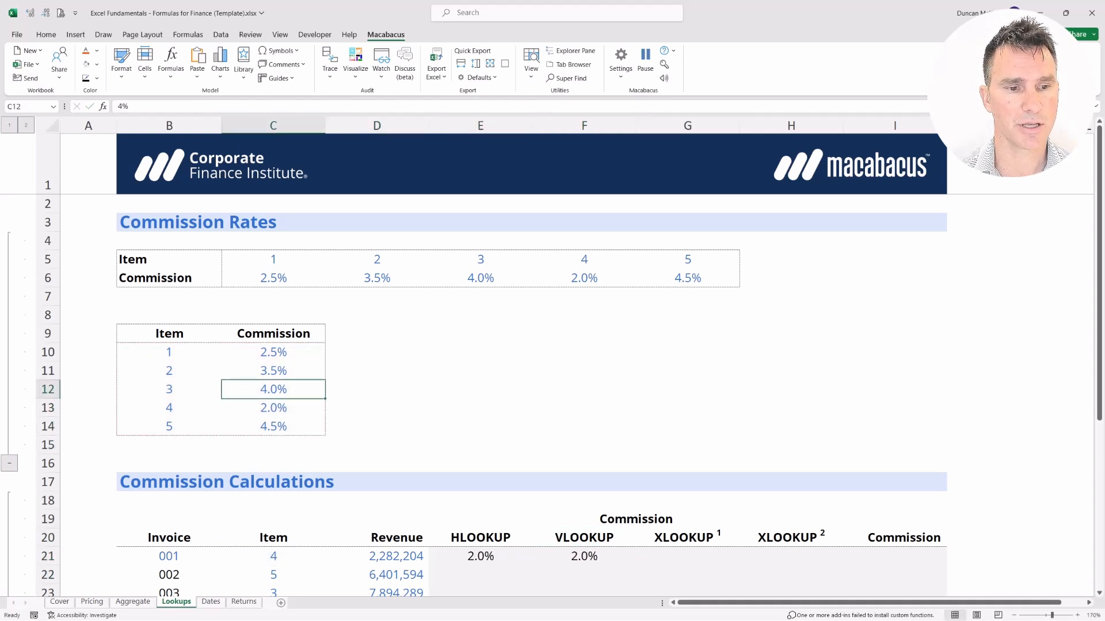
{"action": "key", "text": "Up"}
{"action": "key", "text": "Up"}
{"action": "key", "text": "Left"}
{"action": "key", "text": "Up"}
{"action": "key", "text": "shift+Right"}
{"action": "key", "text": "shift+Down"}
{"action": "key", "text": "shift+Down"}
{"action": "key", "text": "shift+Down"}
{"action": "key", "text": "shift+Down"}
{"action": "key", "text": "shift+Down"}
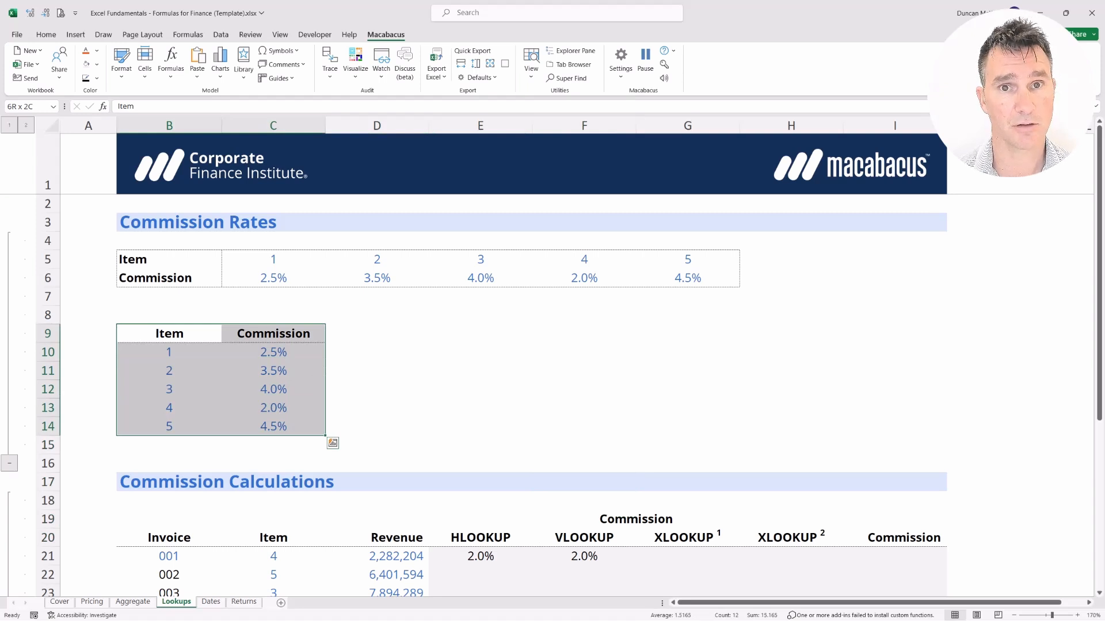
Delete the hard-coded column index 2 from F21's VLOOKUP formula.
{"action": "key", "text": "Right"}
{"action": "key", "text": "Right"}
{"action": "key", "text": "Right"}
{"action": "key", "text": "Right"}
{"action": "key", "text": "Down"}
{"action": "key", "text": "Down"}
{"action": "key", "text": "Down"}
{"action": "key", "text": "Down"}
{"action": "key", "text": "Down"}
{"action": "key", "text": "Down"}
{"action": "key", "text": "Down"}
{"action": "key", "text": "Down"}
{"action": "key", "text": "Down"}
{"action": "key", "text": "Down"}
{"action": "key", "text": "Down"}
{"action": "key", "text": "Down"}
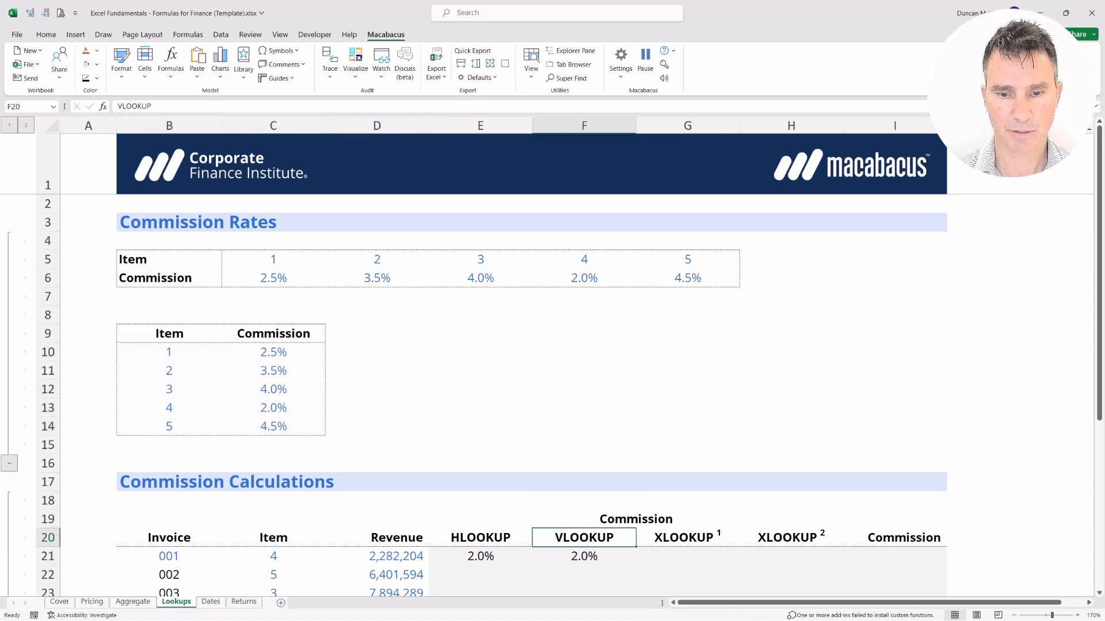
{"action": "key", "text": "F2"}
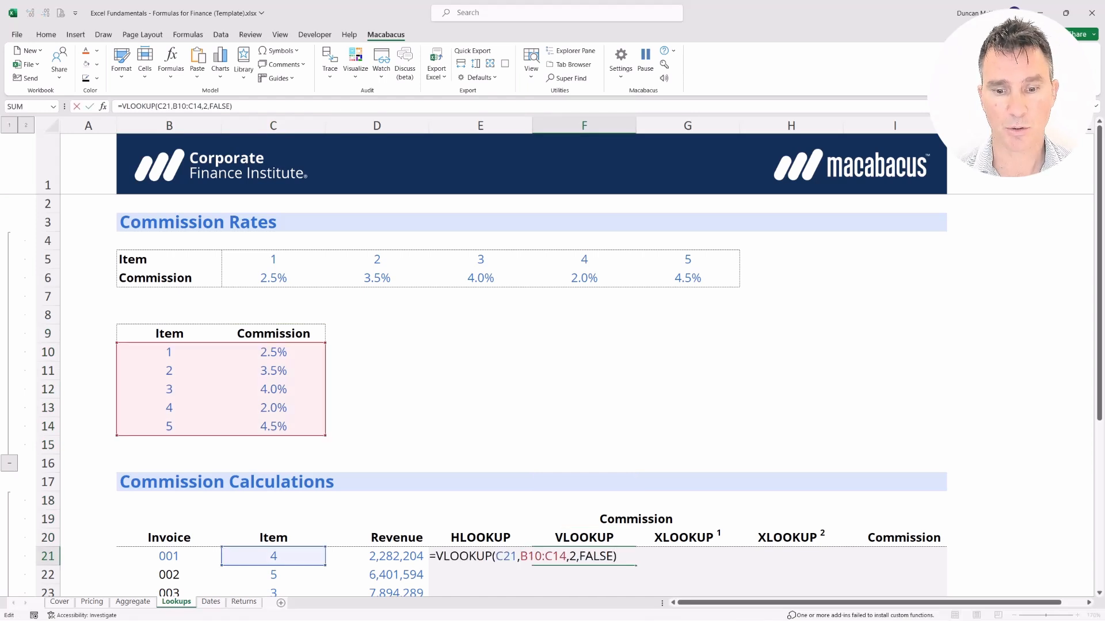
{"action": "key", "text": "Return"}
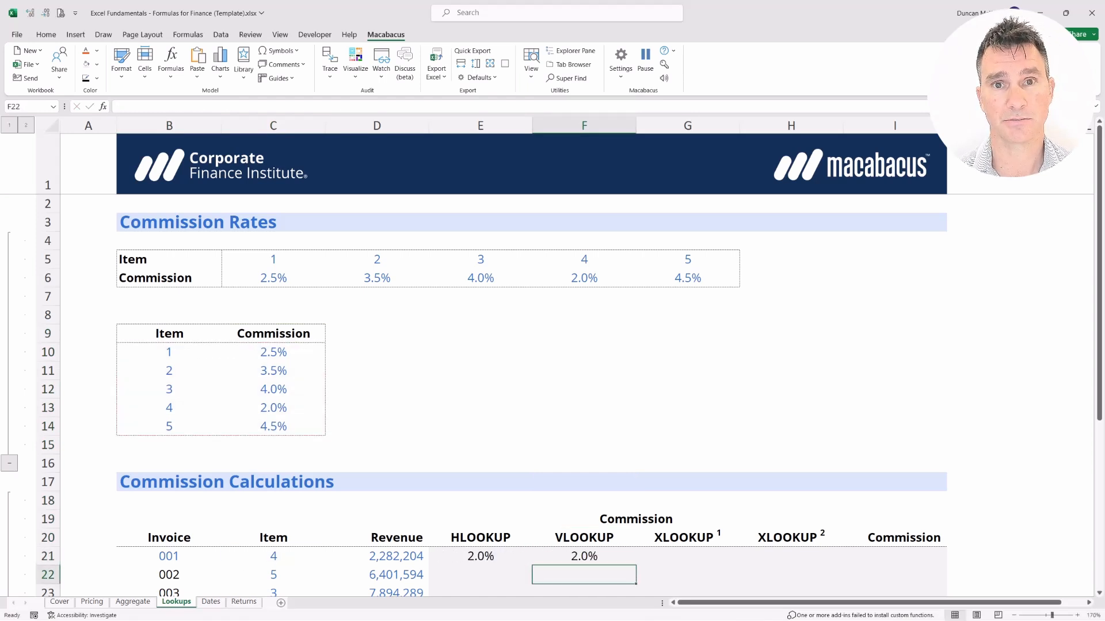
{"action": "key", "text": "Up"}
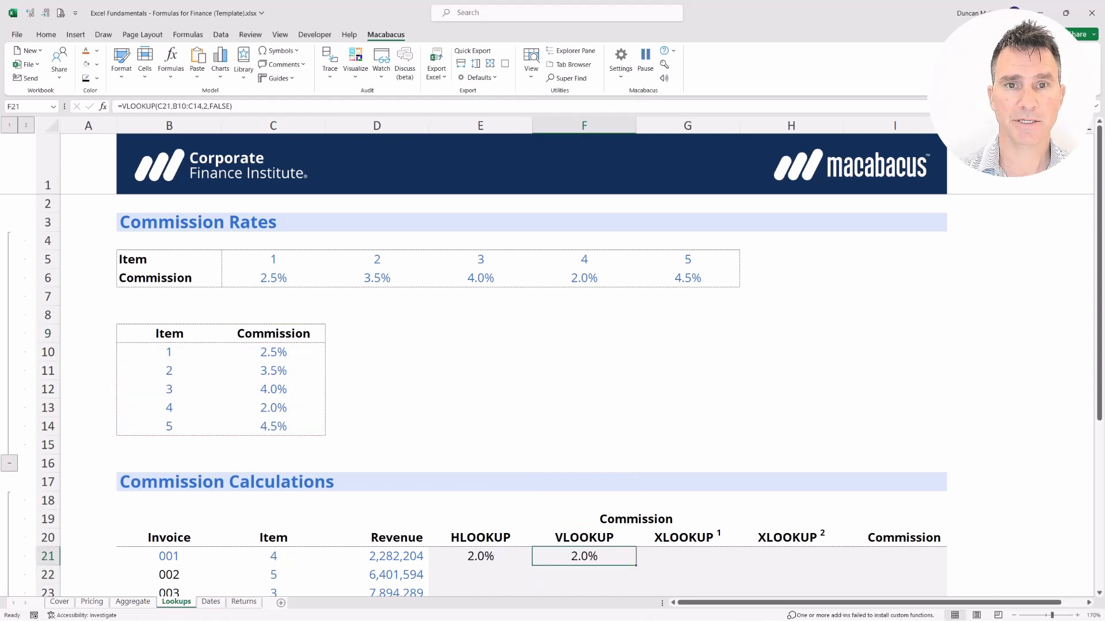
{"action": "key", "text": "F2"}
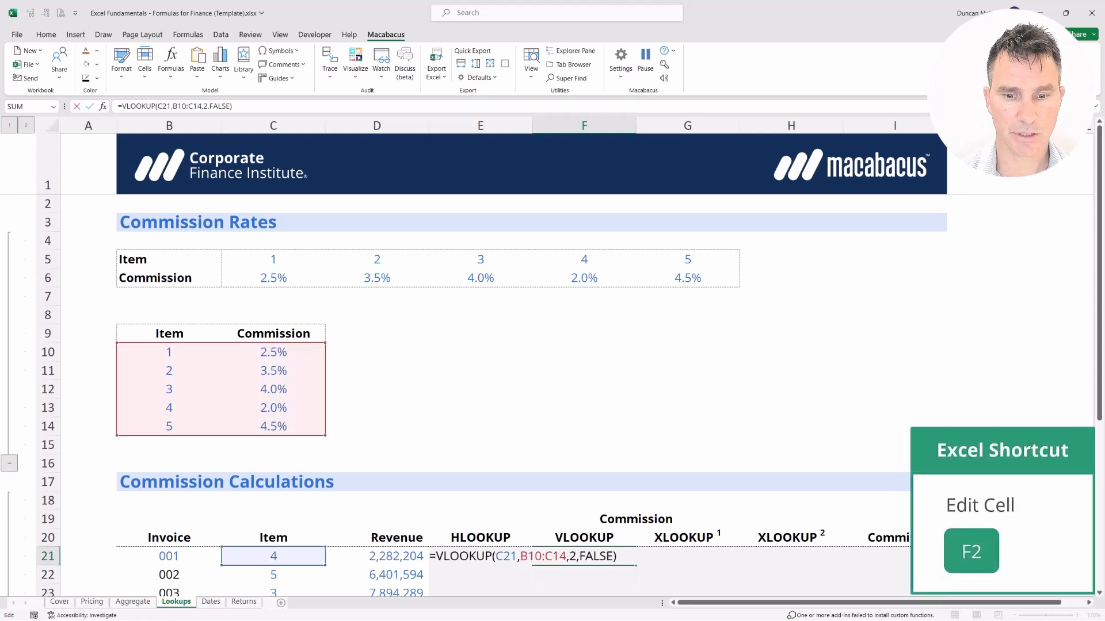
{"action": "key", "text": "Left"}
{"action": "key", "text": "Left"}
{"action": "key", "text": "Left"}
{"action": "key", "text": "Left"}
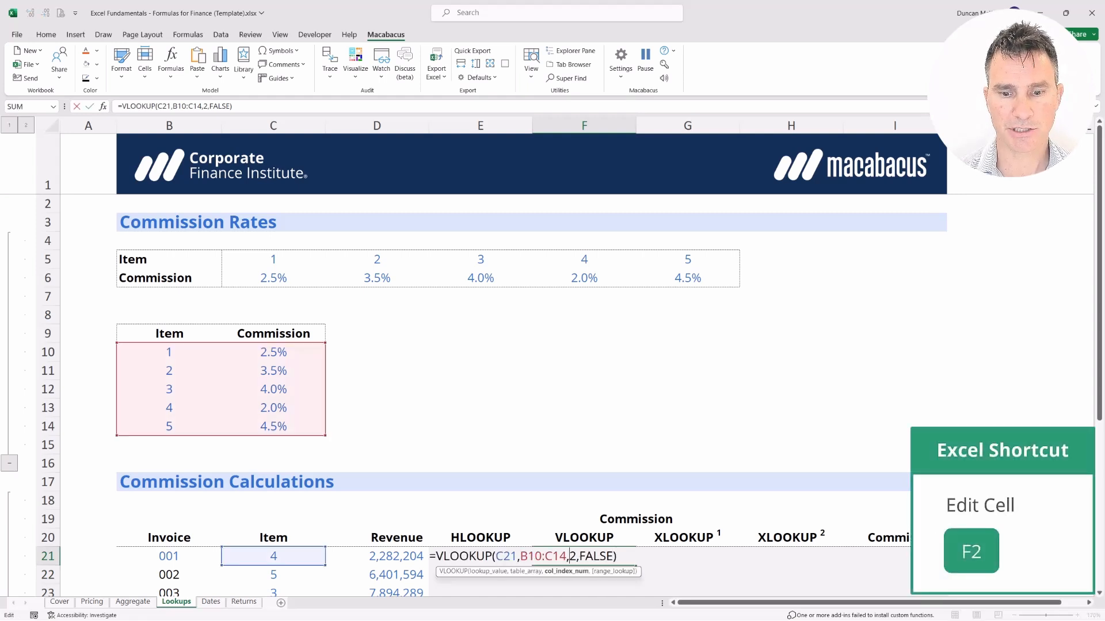
{"action": "key", "text": "shift+Right"}
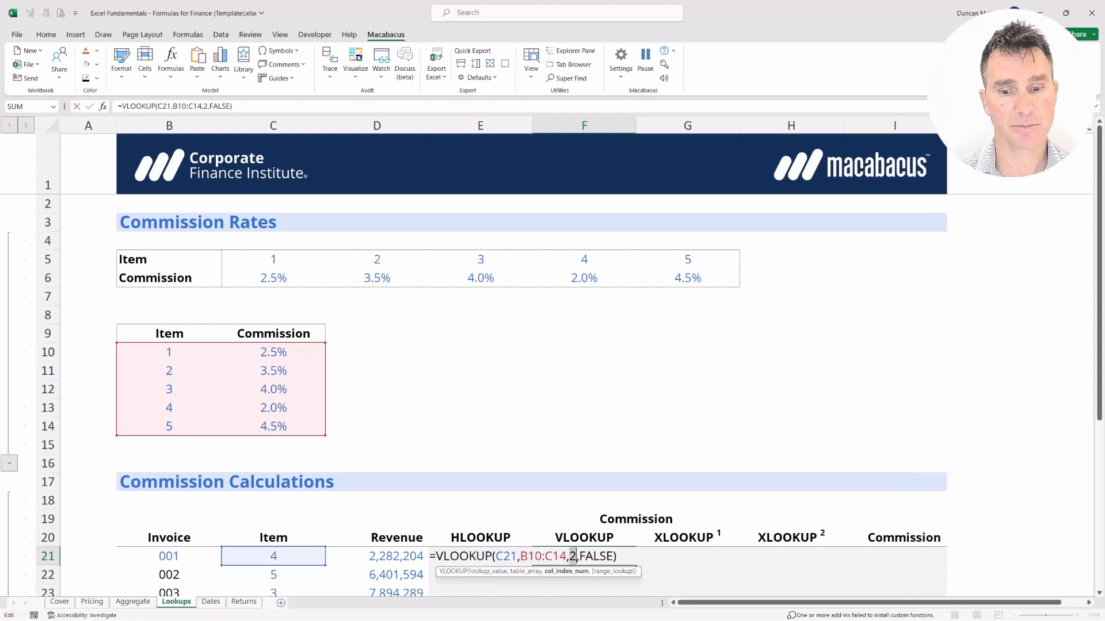
{"action": "key", "text": "Delete"}
Use COLUMNS(B8:C8) as the VLOOKUP column index in F21 and enter the formula.
{"action": "type", "text": "COLUMNS"}
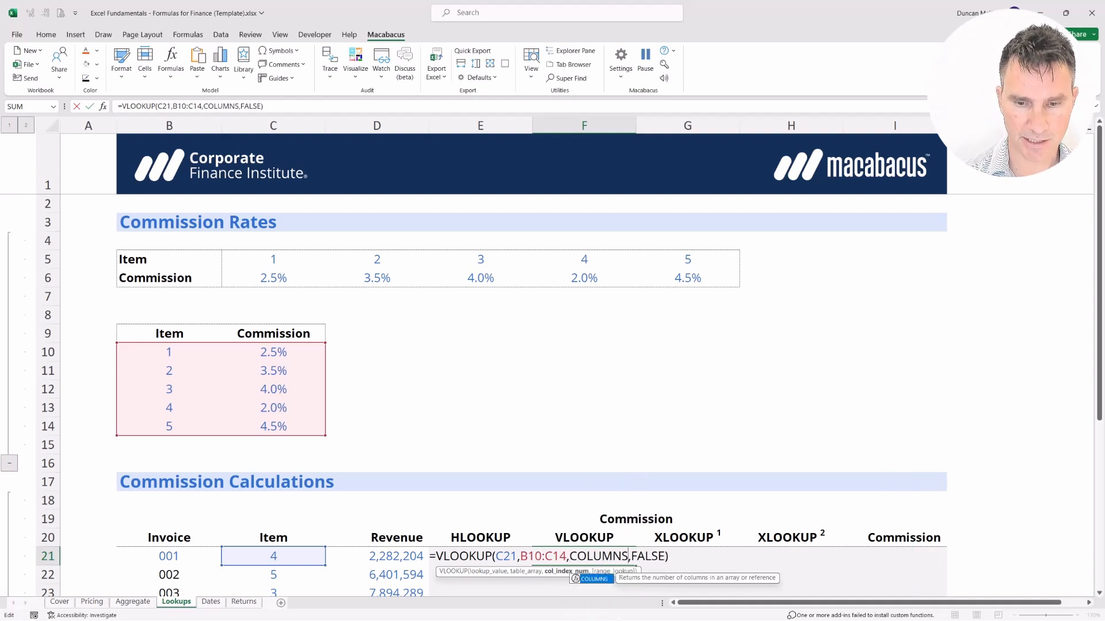
{"action": "type", "text": "("}
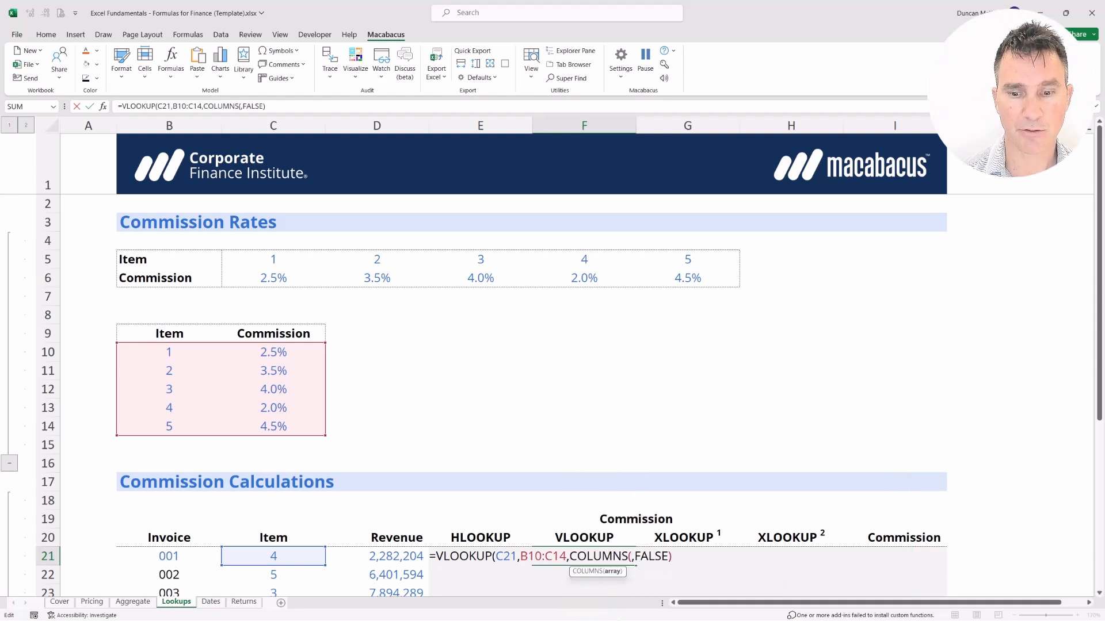
{"action": "key", "text": "Left"}
{"action": "key", "text": "Left"}
{"action": "key", "text": "Left"}
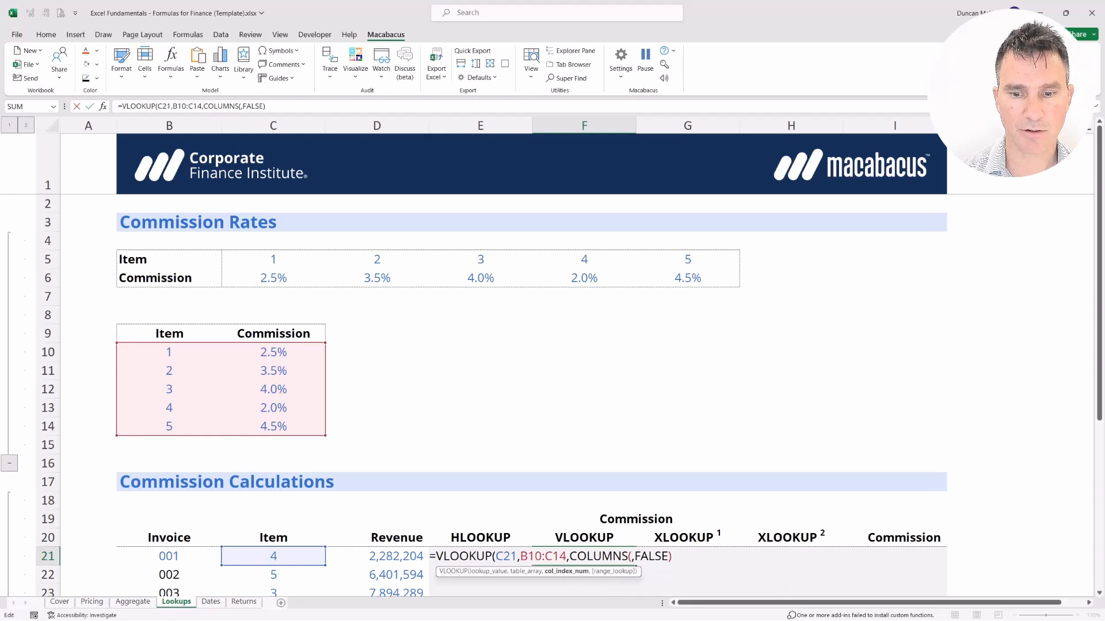
{"action": "key", "text": "Right"}
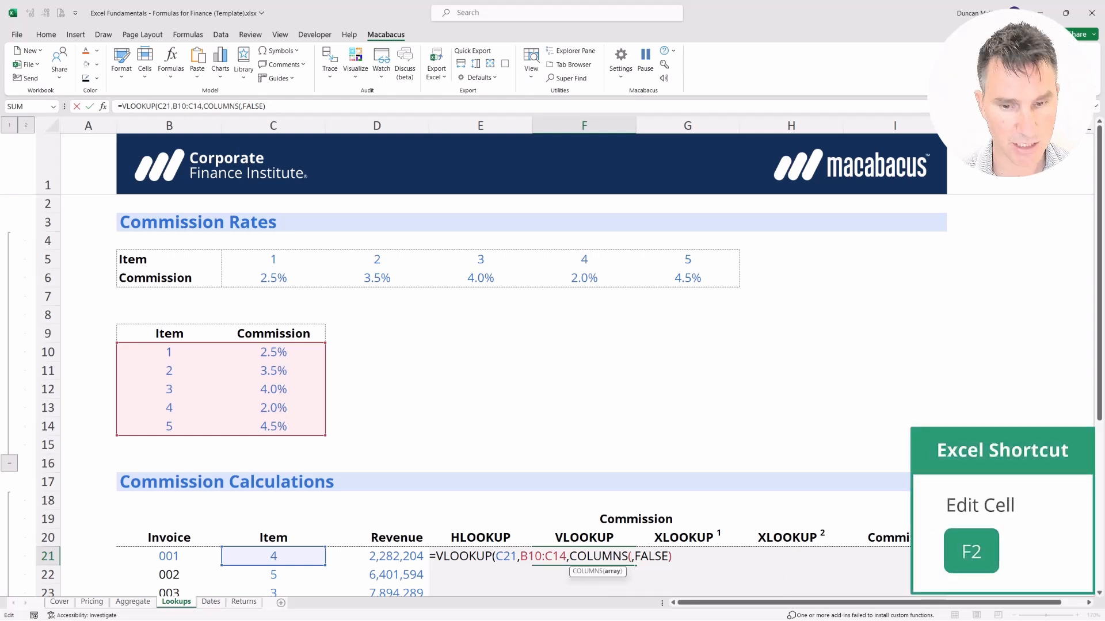
{"action": "key", "text": "Up"}
{"action": "key", "text": "Up"}
{"action": "key", "text": "Up"}
{"action": "key", "text": "Up"}
{"action": "key", "text": "Up"}
{"action": "key", "text": "Up"}
{"action": "key", "text": "Up"}
{"action": "key", "text": "Up"}
{"action": "key", "text": "Up"}
{"action": "key", "text": "Up"}
{"action": "key", "text": "Up"}
{"action": "key", "text": "Up"}
{"action": "key", "text": "Up"}
{"action": "key", "text": "Left"}
{"action": "key", "text": "Left"}
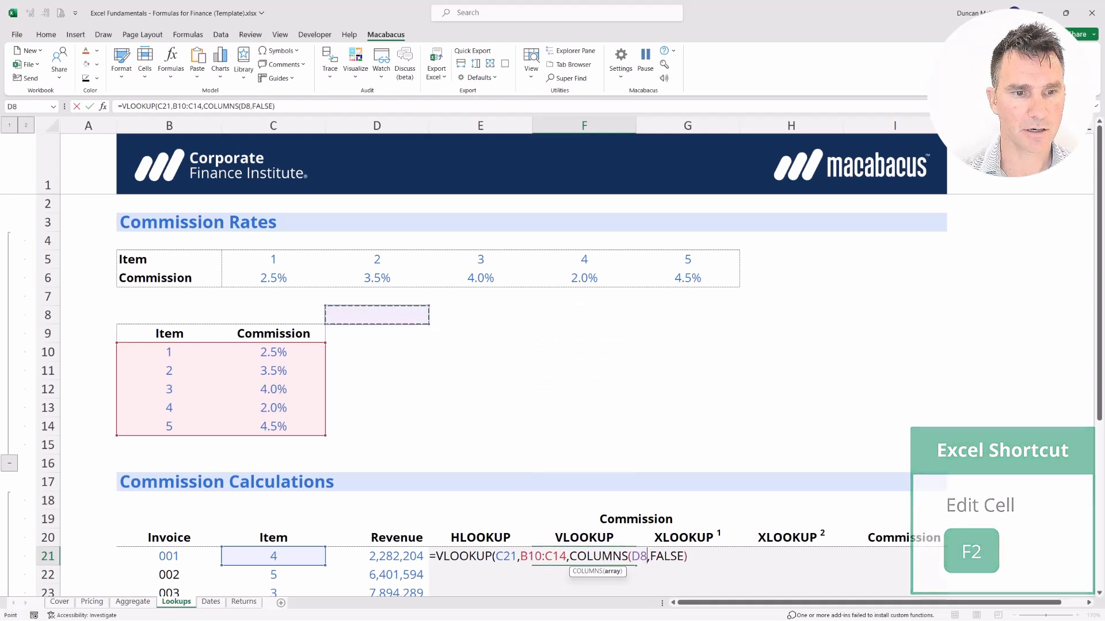
{"action": "key", "text": "Left"}
{"action": "key", "text": "Left"}
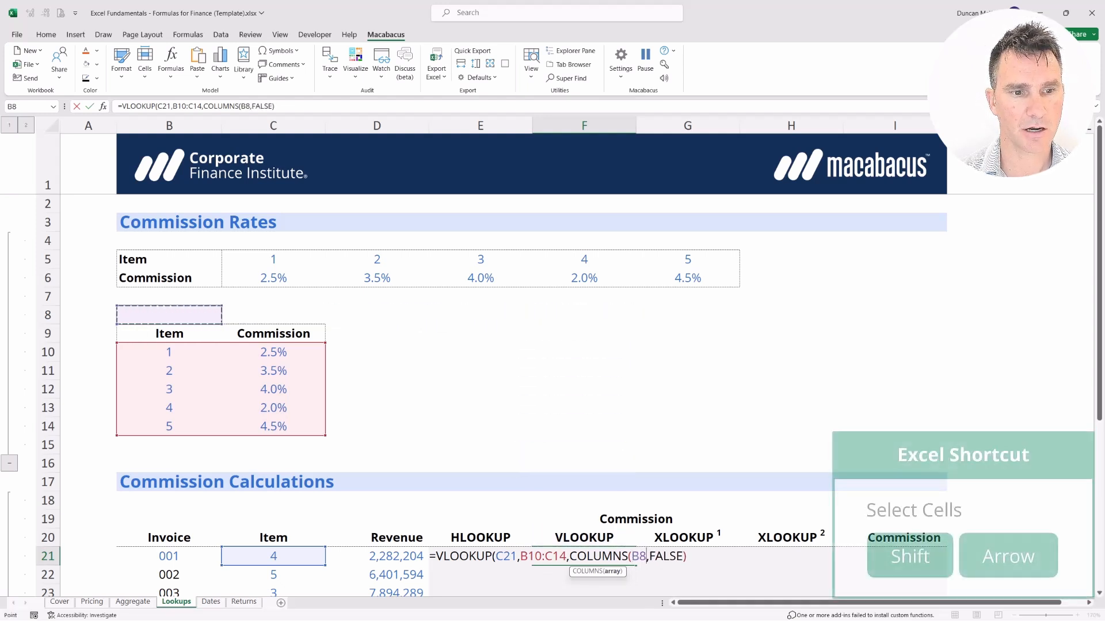
{"action": "key", "text": "shift+Right"}
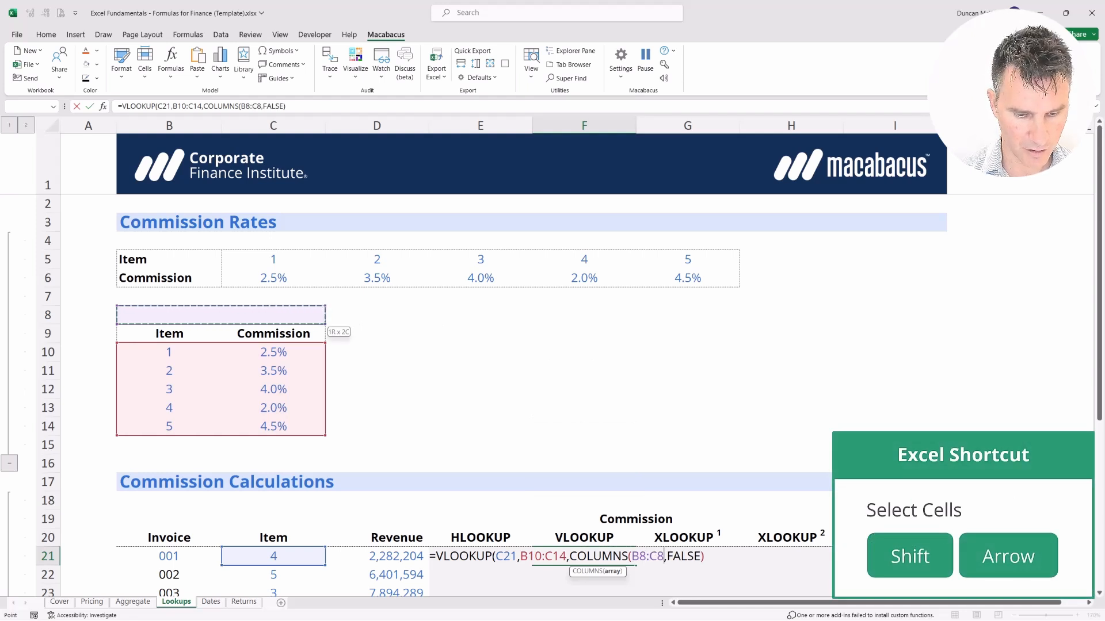
{"action": "type", "text": ")"}
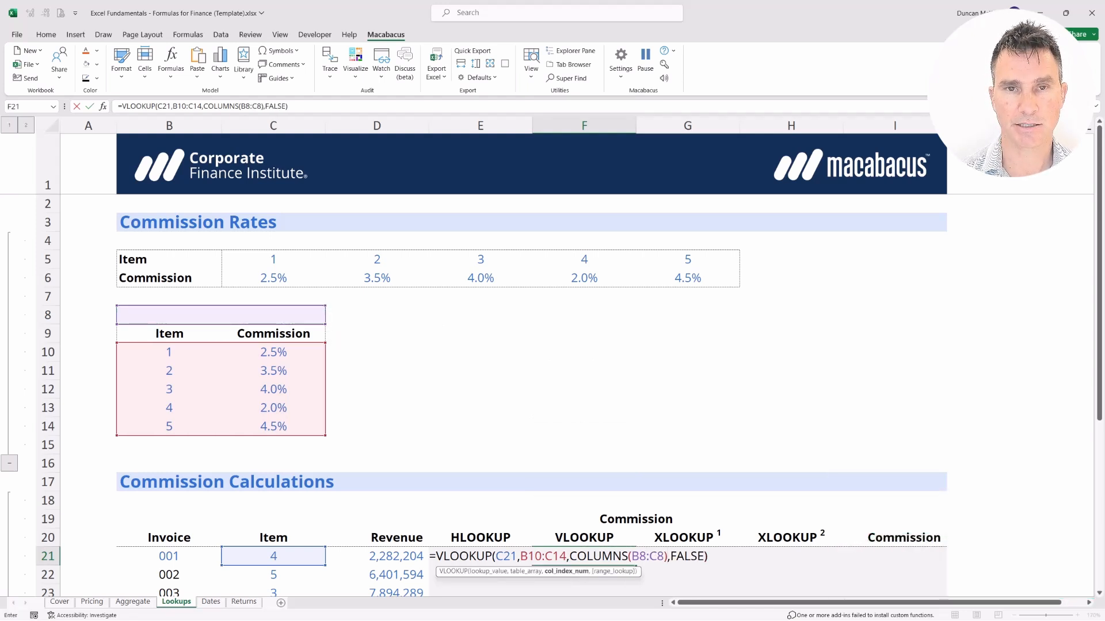
{"action": "key", "text": "Return"}
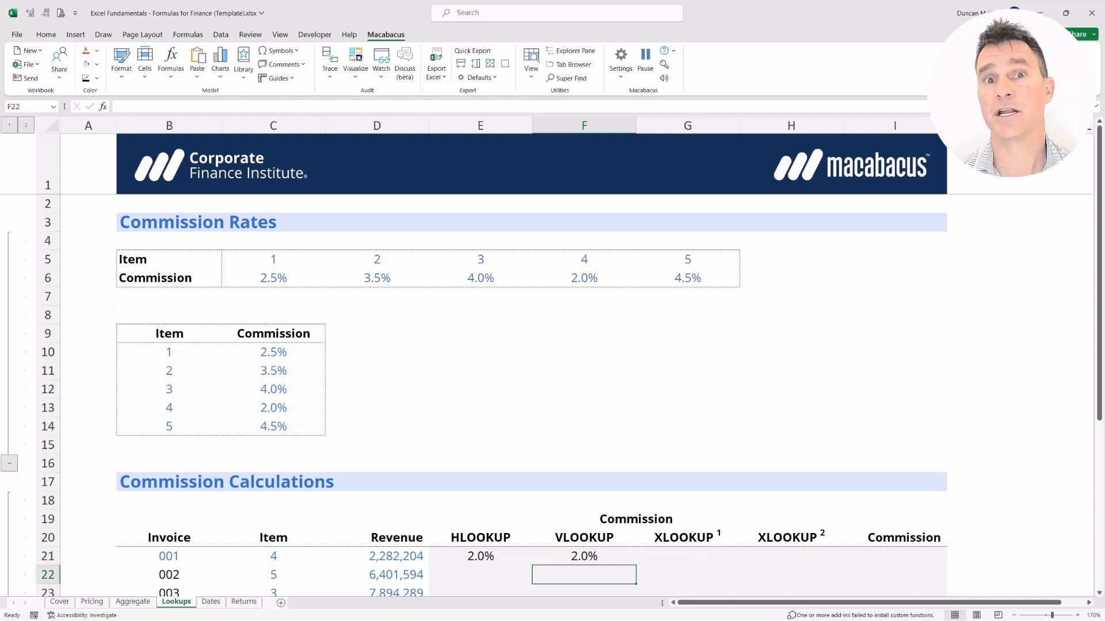
Lock the COLUMNS range to $B$8:$C$8 in F21, keeping the 2.0% result.
{"action": "key", "text": "Up"}
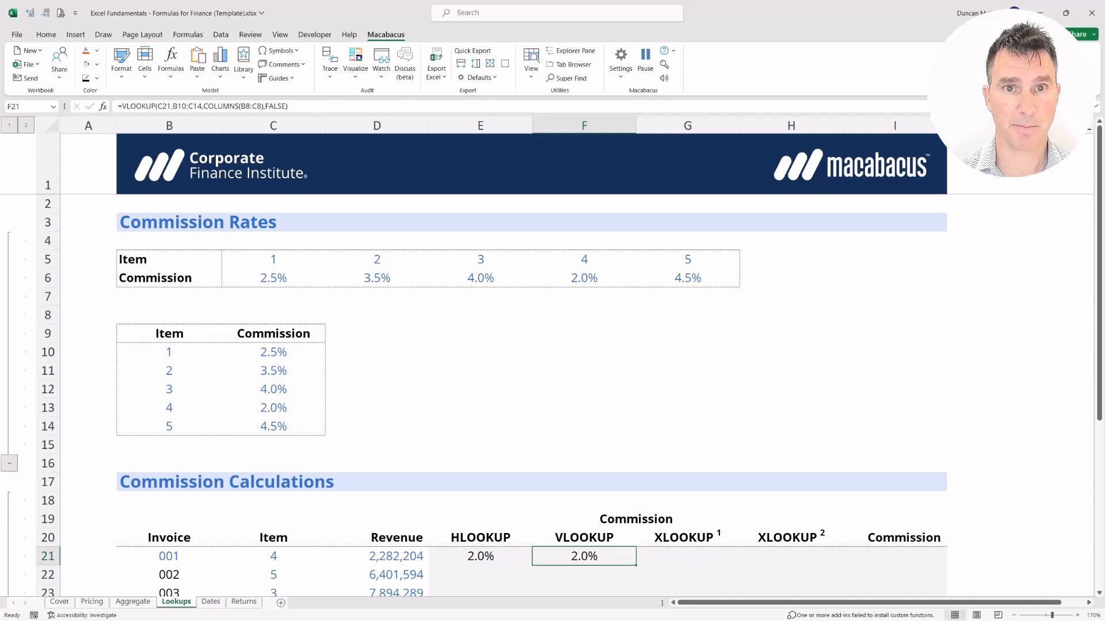
{"action": "key", "text": "F2"}
{"action": "key", "text": "Left"}
{"action": "key", "text": "Left"}
{"action": "key", "text": "Left"}
{"action": "key", "text": "Left"}
{"action": "key", "text": "Left"}
{"action": "key", "text": "Left"}
{"action": "key", "text": "Left"}
{"action": "key", "text": "Left"}
{"action": "key", "text": "shift+Right"}
{"action": "key", "text": "shift+Right"}
{"action": "key", "text": "shift+Right"}
{"action": "key", "text": "shift+Right"}
{"action": "key", "text": "shift+Right"}
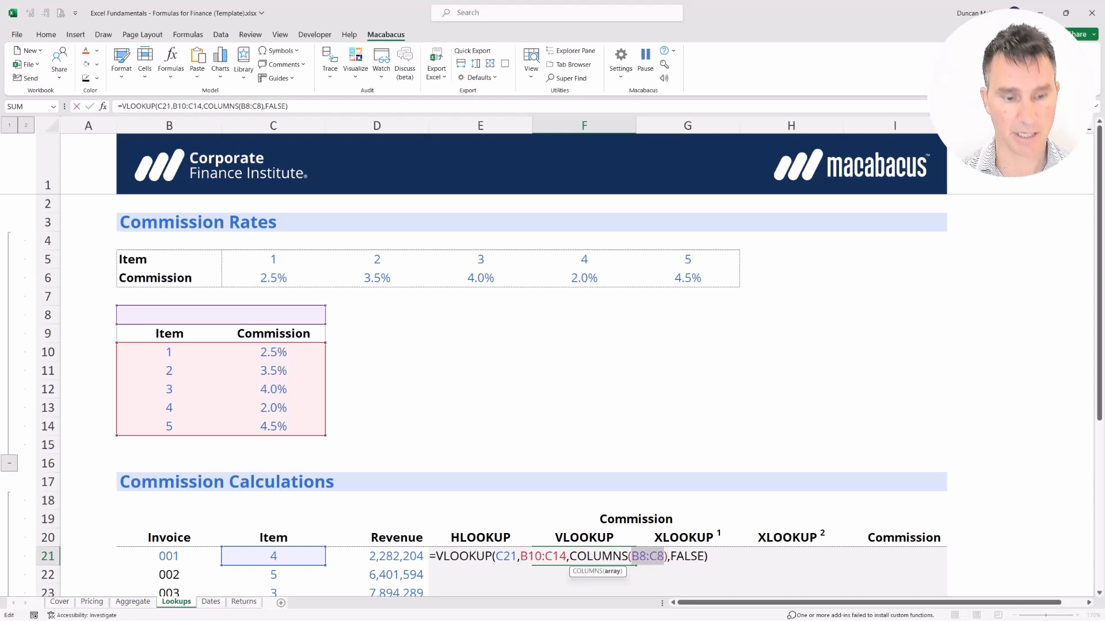
{"action": "key", "text": "F4"}
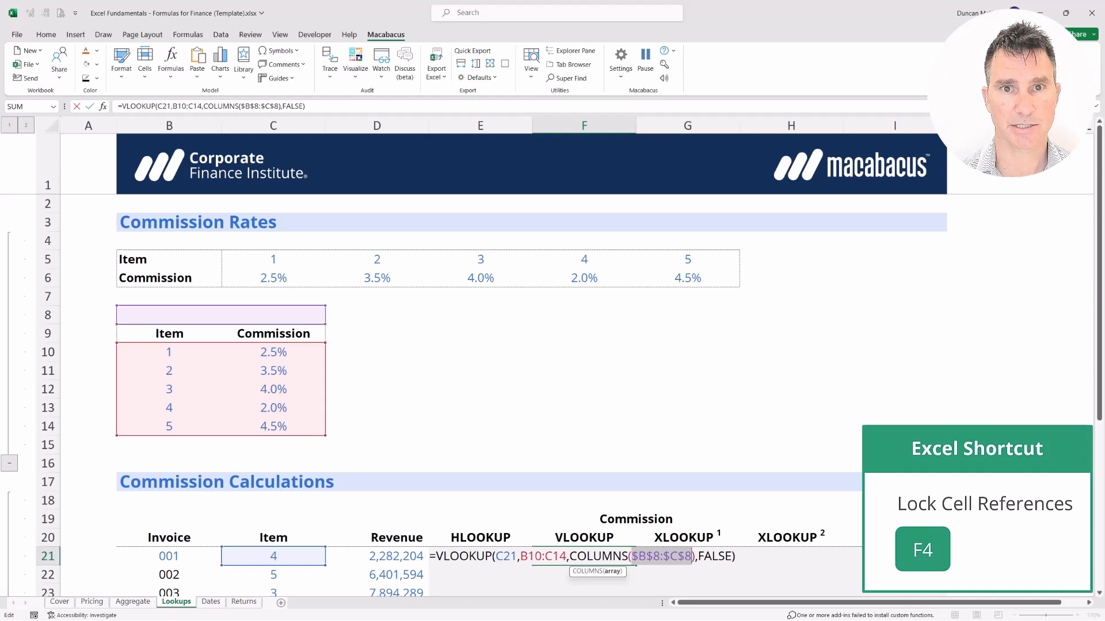
{"action": "key", "text": "Return"}
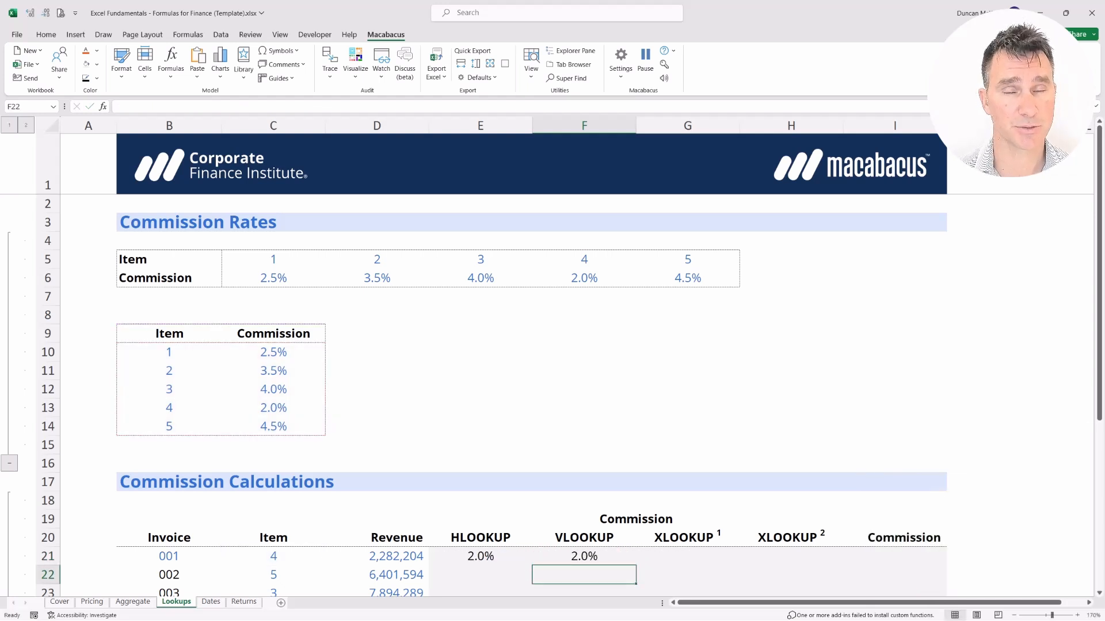
{"action": "key", "text": "shift+Up"}
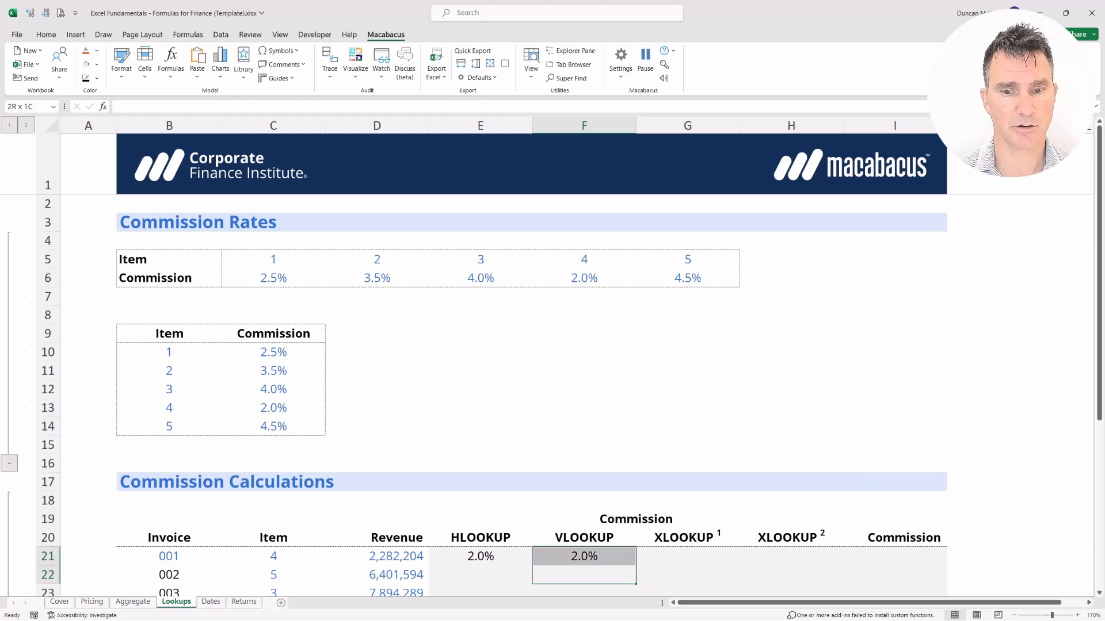
{"action": "key", "text": "Up"}
{"action": "key", "text": "Left"}
{"action": "key", "text": "Left"}
{"action": "key", "text": "Left"}
{"action": "key", "text": "Up"}
{"action": "key", "text": "shift+Down"}
{"action": "key", "text": "Up"}
{"action": "key", "text": "Up"}
{"action": "key", "text": "Up"}
{"action": "key", "text": "Up"}
{"action": "key", "text": "Up"}
{"action": "key", "text": "Up"}
{"action": "key", "text": "Up"}
{"action": "key", "text": "Up"}
{"action": "key", "text": "Up"}
{"action": "key", "text": "Left"}
{"action": "key", "text": "Up"}
{"action": "key", "text": "Up"}
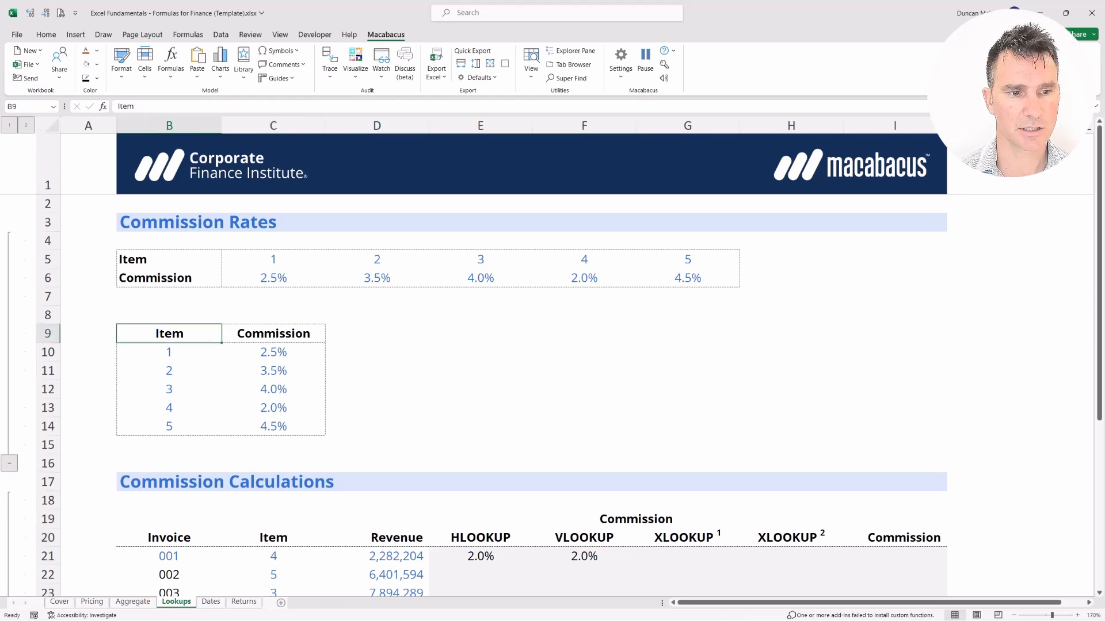
{"action": "key", "text": "shift+Down"}
{"action": "key", "text": "shift+Down"}
{"action": "key", "text": "shift+Down"}
{"action": "key", "text": "shift+Down"}
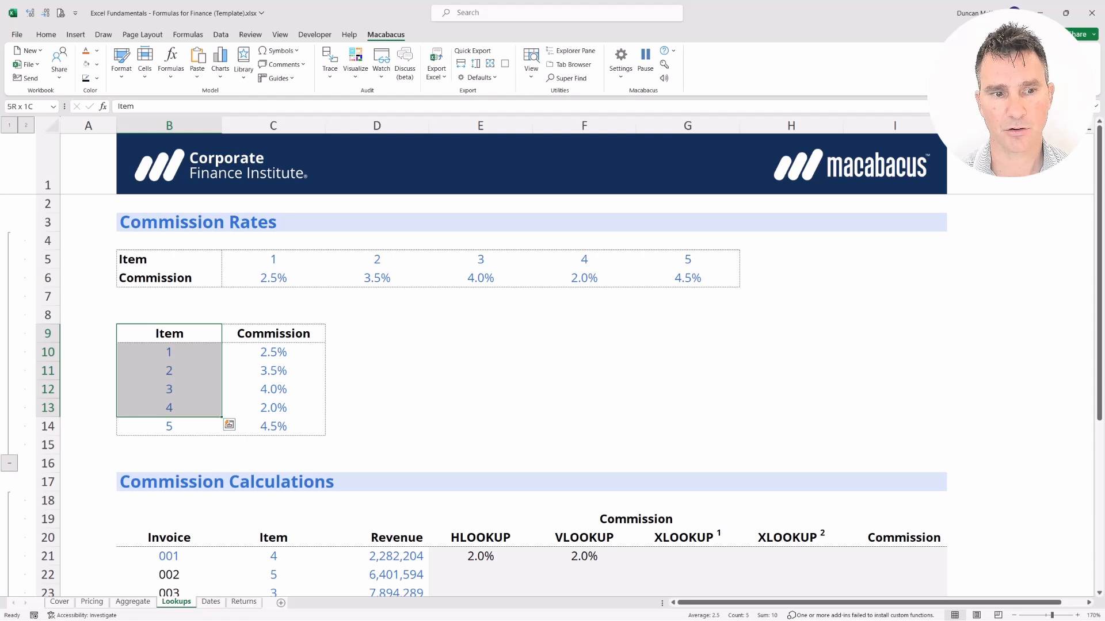
{"action": "key", "text": "shift+Right"}
{"action": "key", "text": "Right"}
{"action": "key", "text": "Down"}
{"action": "key", "text": "Down"}
{"action": "key", "text": "Down"}
{"action": "key", "text": "Down"}
{"action": "key", "text": "shift+Right"}
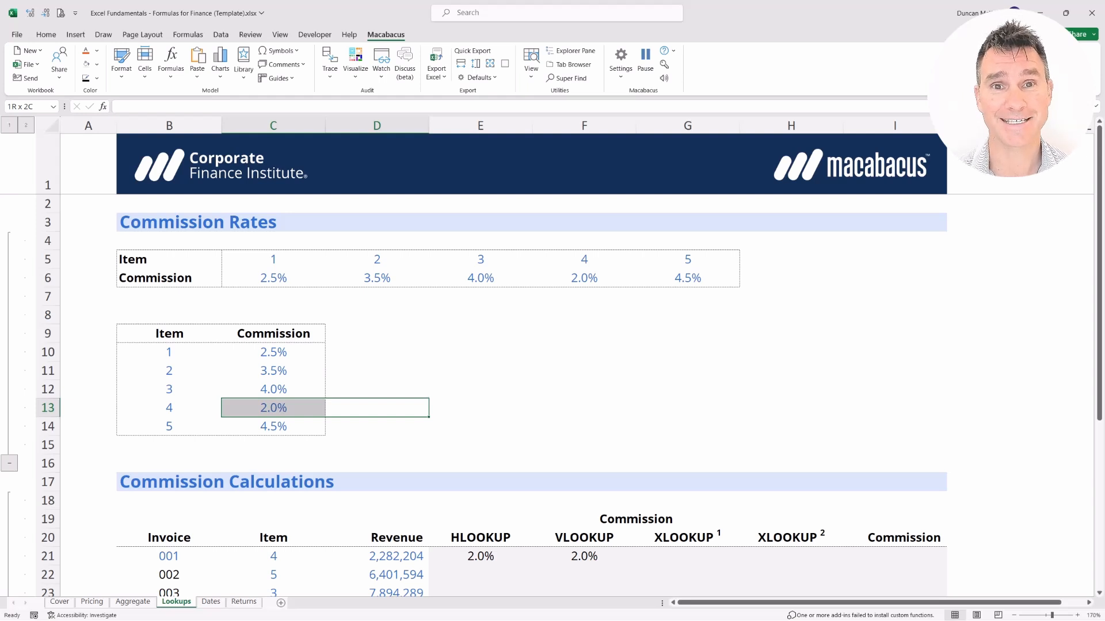
{"action": "key", "text": "Up"}
{"action": "key", "text": "Up"}
{"action": "key", "text": "Up"}
{"action": "key", "text": "Up"}
{"action": "key", "text": "Left"}
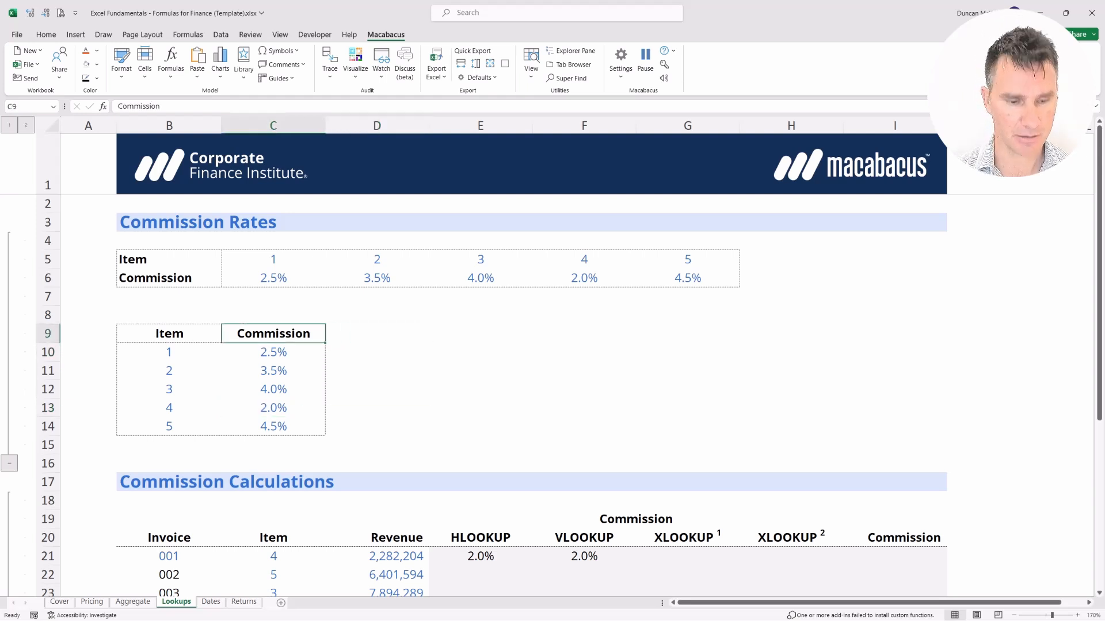
Insert a blank column C between Item and Commission with Alt, I, C.
{"action": "key", "text": "alt+i"}
{"action": "key", "text": "c"}
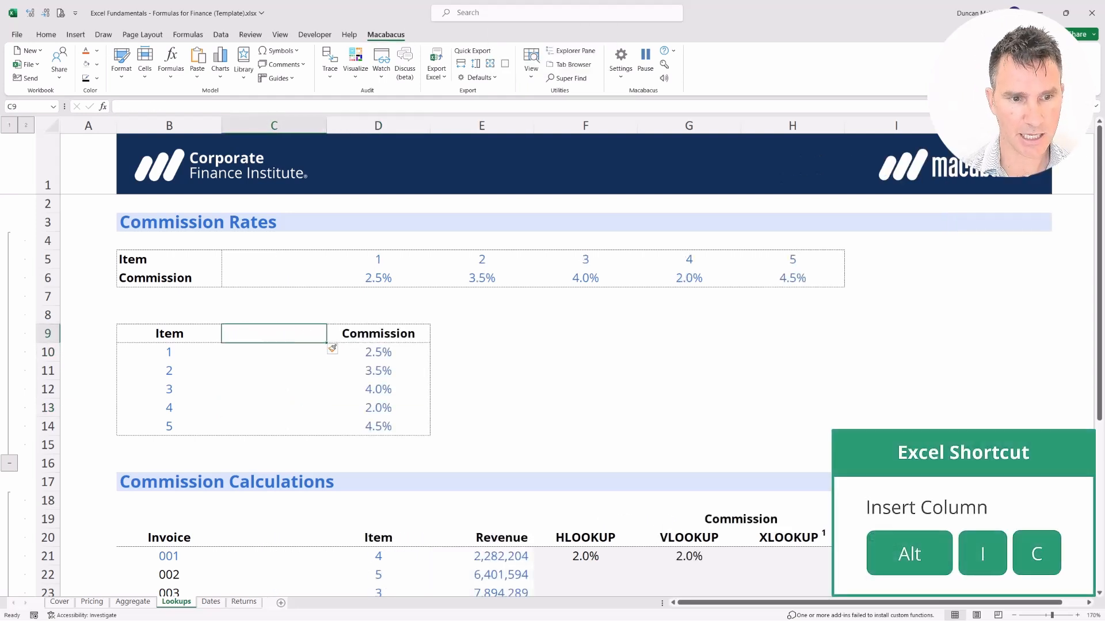
{"action": "key", "text": "shift+Down"}
{"action": "key", "text": "shift+Down"}
{"action": "key", "text": "shift+Down"}
{"action": "key", "text": "shift+Down"}
{"action": "key", "text": "shift+Down"}
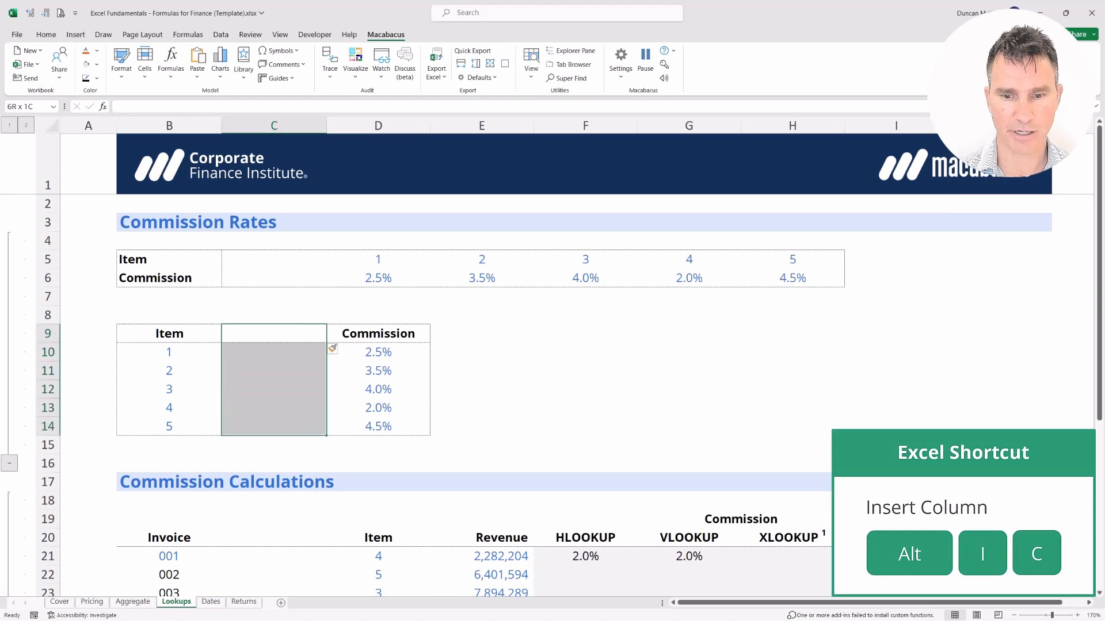
Check that G21's VLOOKUP now uses D21, B10:D14 and COLUMNS($B$8:$D$8) and still returns 2.0%.
{"action": "key", "text": "Right"}
{"action": "key", "text": "Right"}
{"action": "key", "text": "Right"}
{"action": "key", "text": "Down"}
{"action": "key", "text": "Down"}
{"action": "key", "text": "Down"}
{"action": "key", "text": "Down"}
{"action": "key", "text": "Down"}
{"action": "key", "text": "Down"}
{"action": "key", "text": "Down"}
{"action": "key", "text": "Down"}
{"action": "key", "text": "Down"}
{"action": "key", "text": "Down"}
{"action": "key", "text": "Right"}
{"action": "key", "text": "Down"}
{"action": "key", "text": "Down"}
{"action": "key", "text": "Up"}
{"action": "key", "text": "shift+Down"}
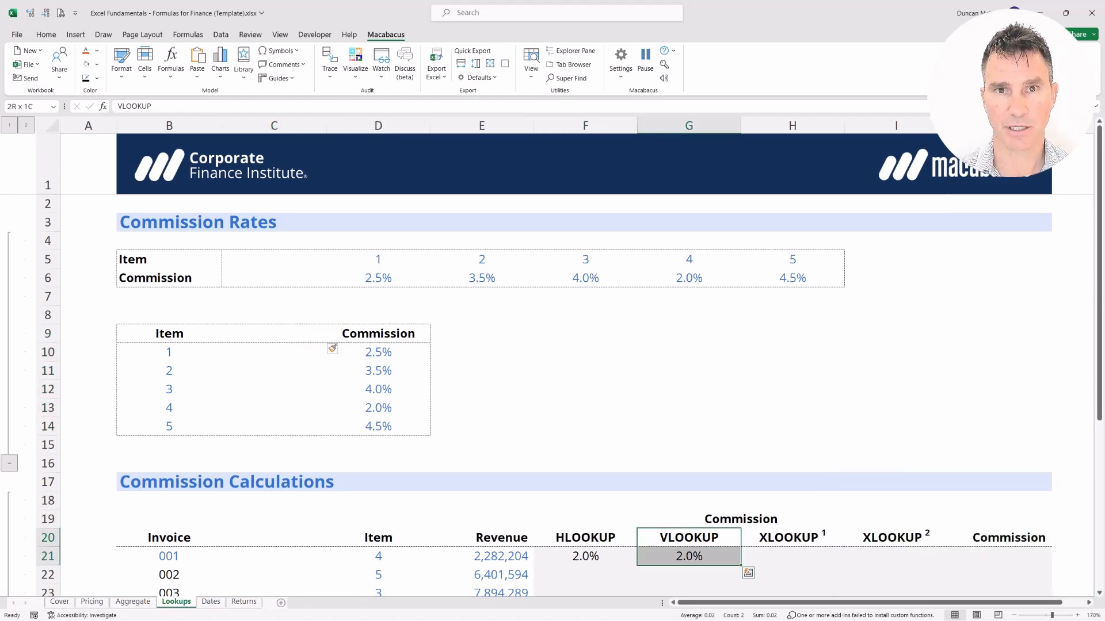
{"action": "key", "text": "Down"}
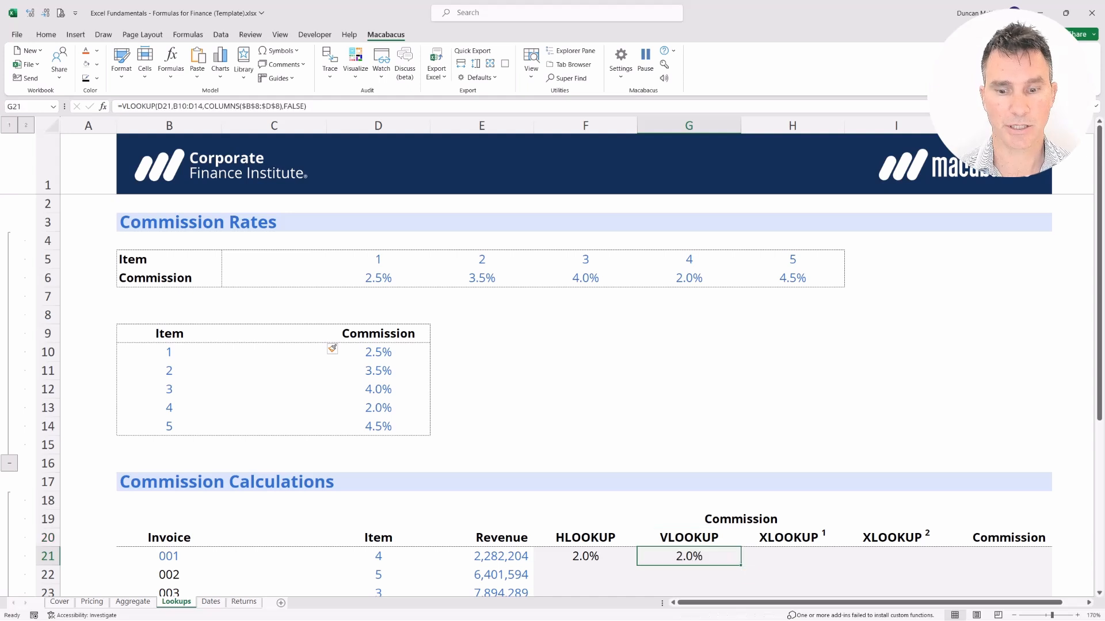
{"action": "key", "text": "F2"}
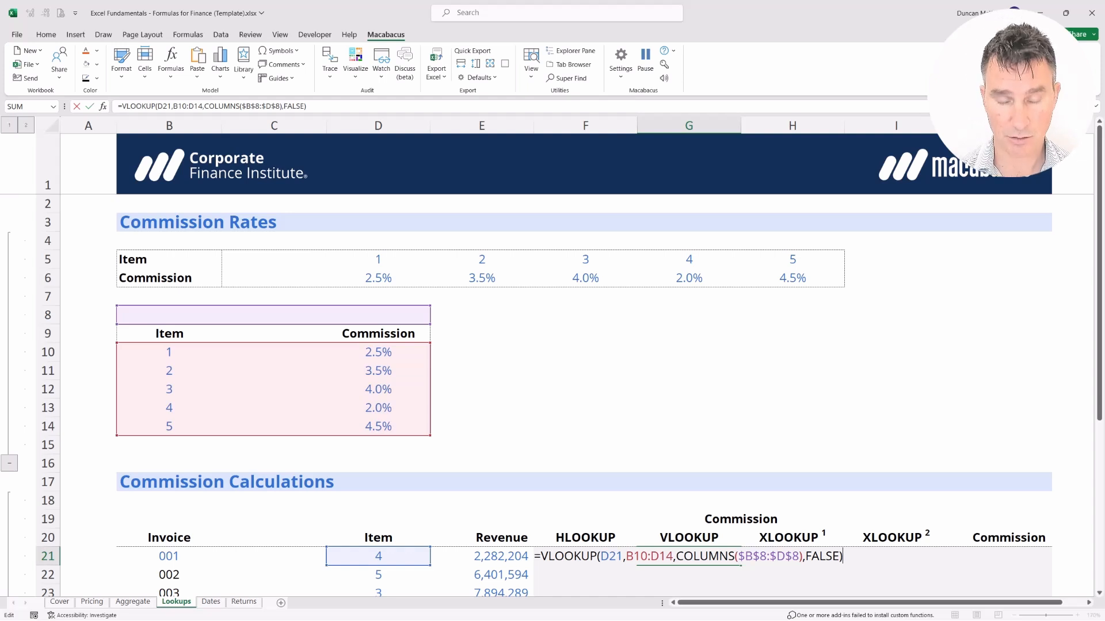
{"action": "key", "text": "Return"}
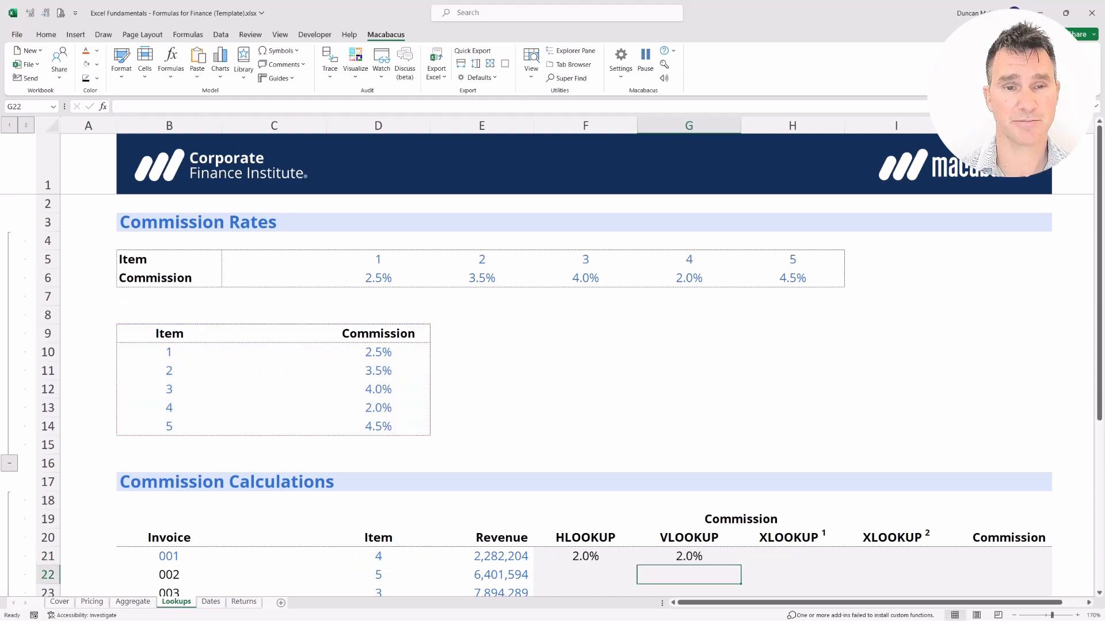
Delete the inserted empty column C from the rate tables.
{"action": "key", "text": "Left"}
{"action": "key", "text": "Left"}
{"action": "key", "text": "Left"}
{"action": "key", "text": "Left"}
{"action": "key", "text": "Left"}
{"action": "key", "text": "Up"}
{"action": "key", "text": "Up"}
{"action": "key", "text": "Up"}
{"action": "key", "text": "Up"}
{"action": "key", "text": "Up"}
{"action": "key", "text": "Up"}
{"action": "key", "text": "Up"}
{"action": "key", "text": "Up"}
{"action": "key", "text": "Up"}
{"action": "key", "text": "Up"}
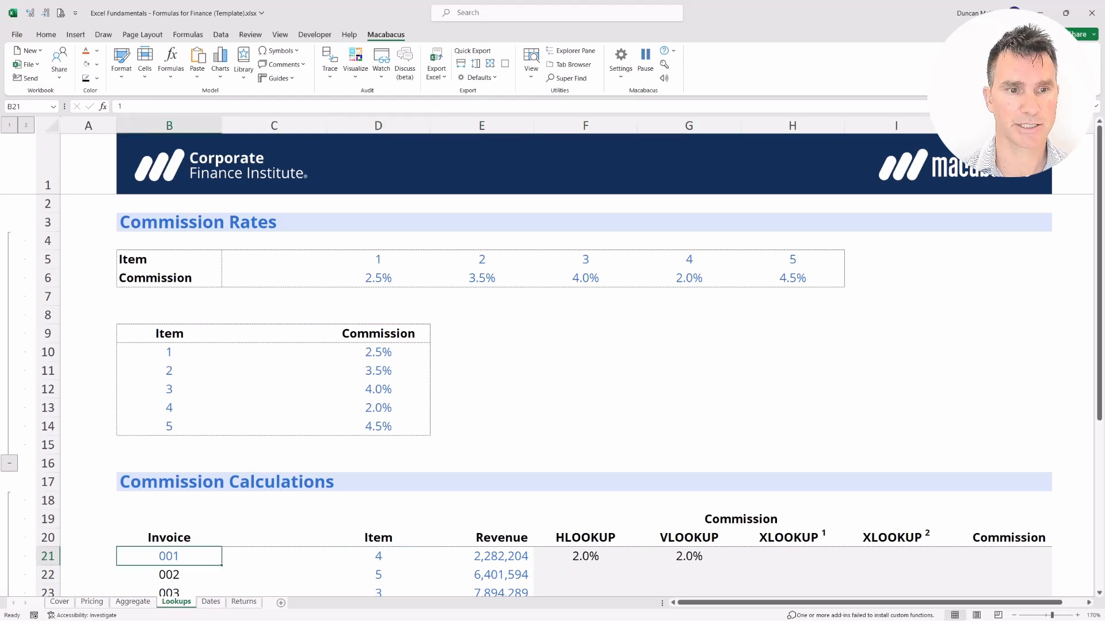
{"action": "key", "text": "Right"}
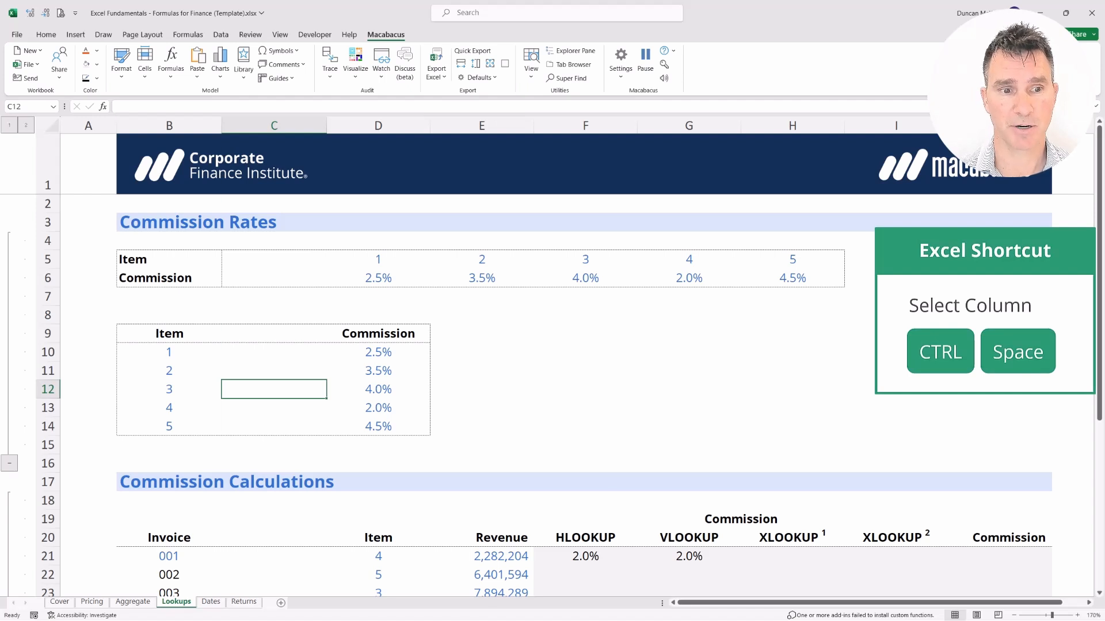
{"action": "key", "text": "ctrl+space"}
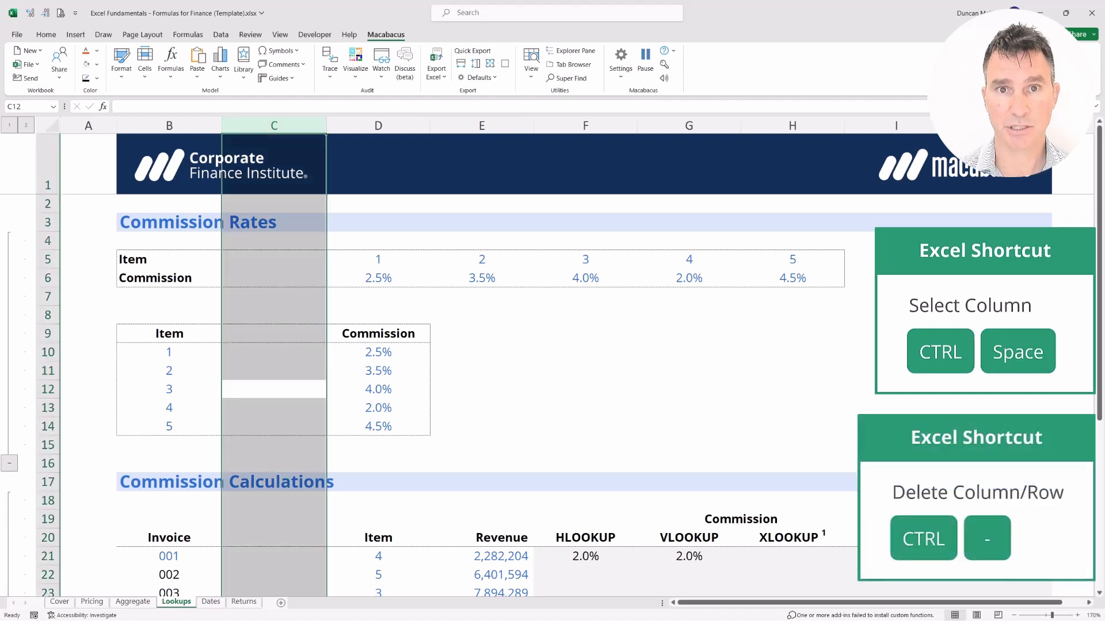
{"action": "key", "text": "ctrl+minus"}
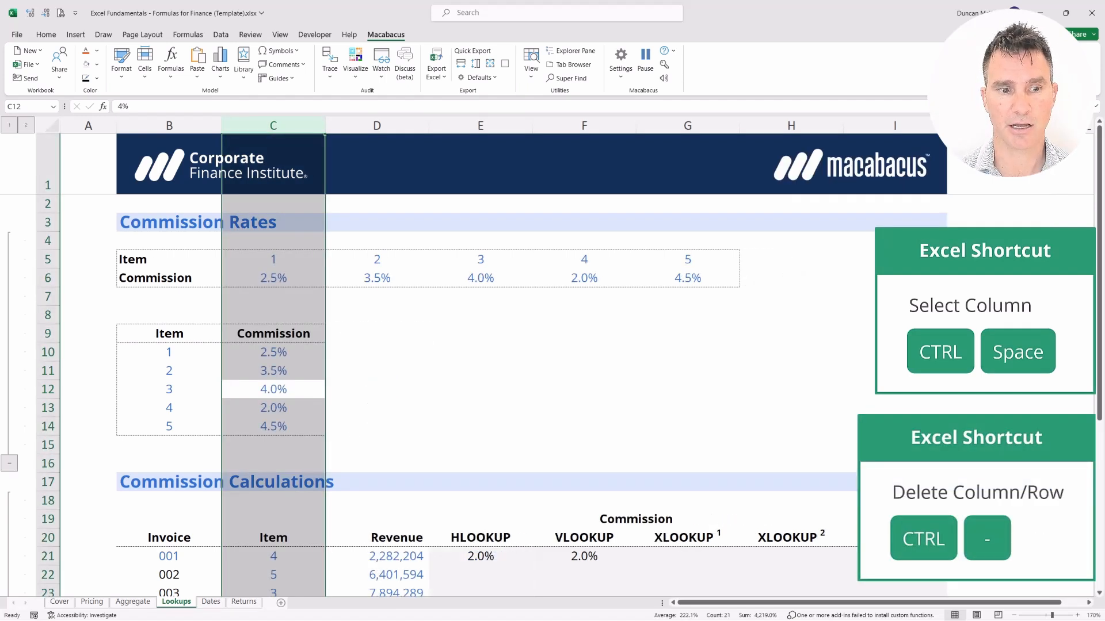
Select the HLOOKUP, VLOOKUP and XLOOKUP headings and results to confirm 2.0%.
{"action": "key", "text": "Left"}
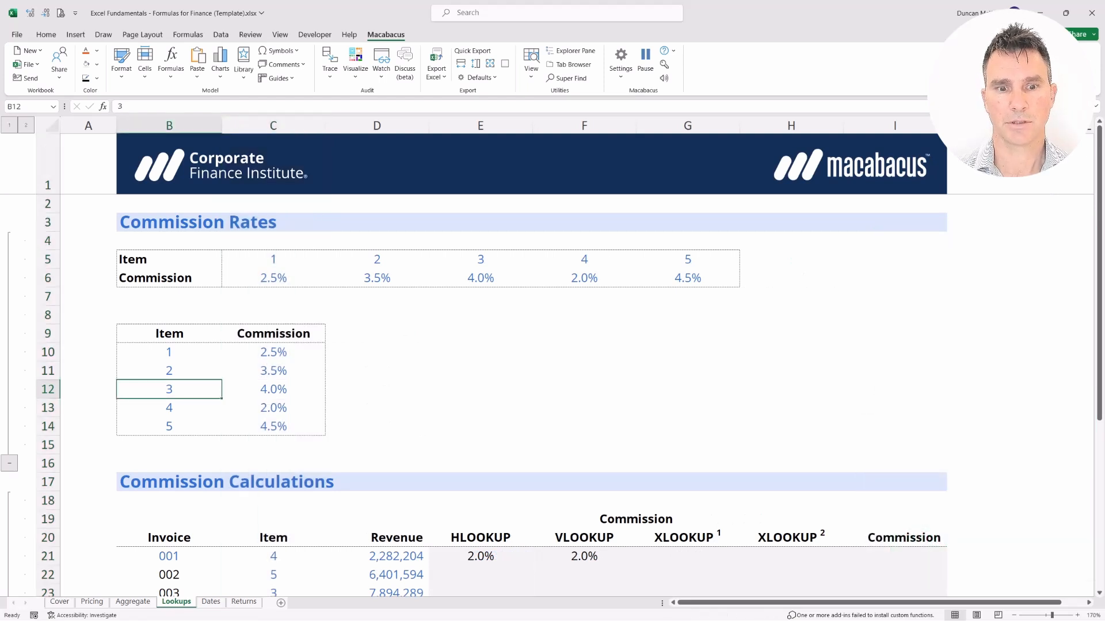
{"action": "key", "text": "Right"}
{"action": "key", "text": "Right"}
{"action": "key", "text": "Right"}
{"action": "key", "text": "ctrl+Down"}
{"action": "key", "text": "Down"}
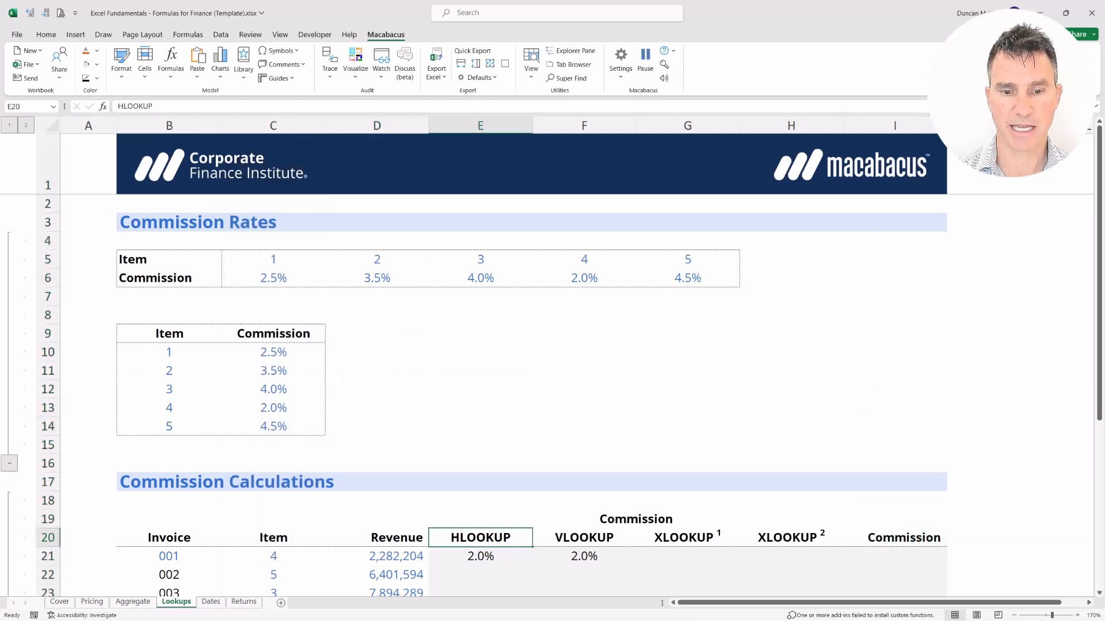
{"action": "key", "text": "shift+Down"}
{"action": "key", "text": "shift+Right"}
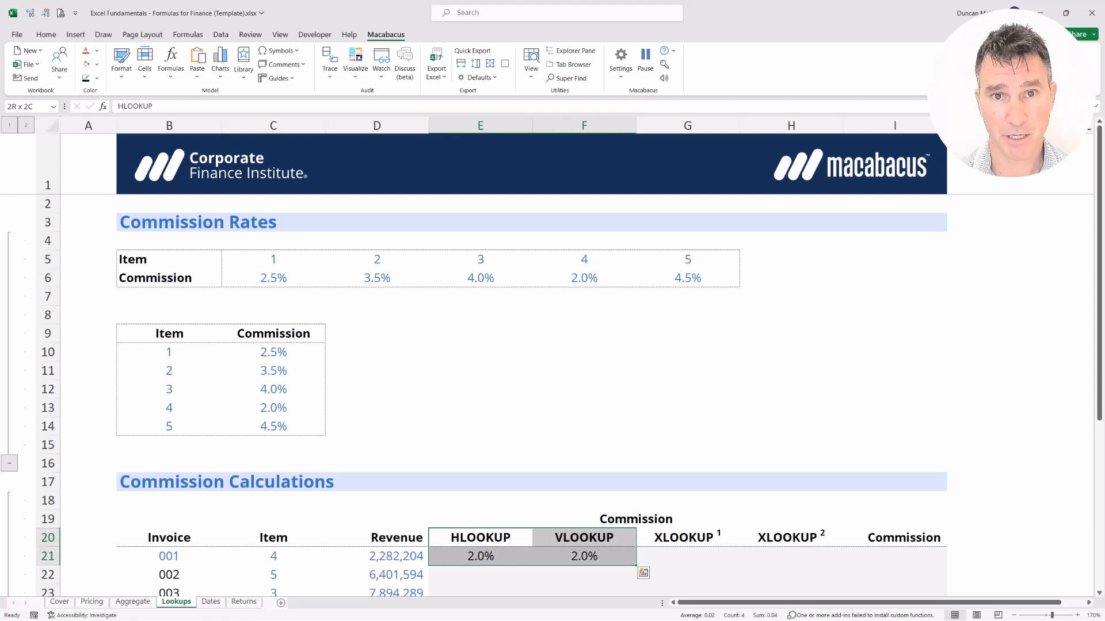
{"action": "key", "text": "Right"}
{"action": "key", "text": "Right"}
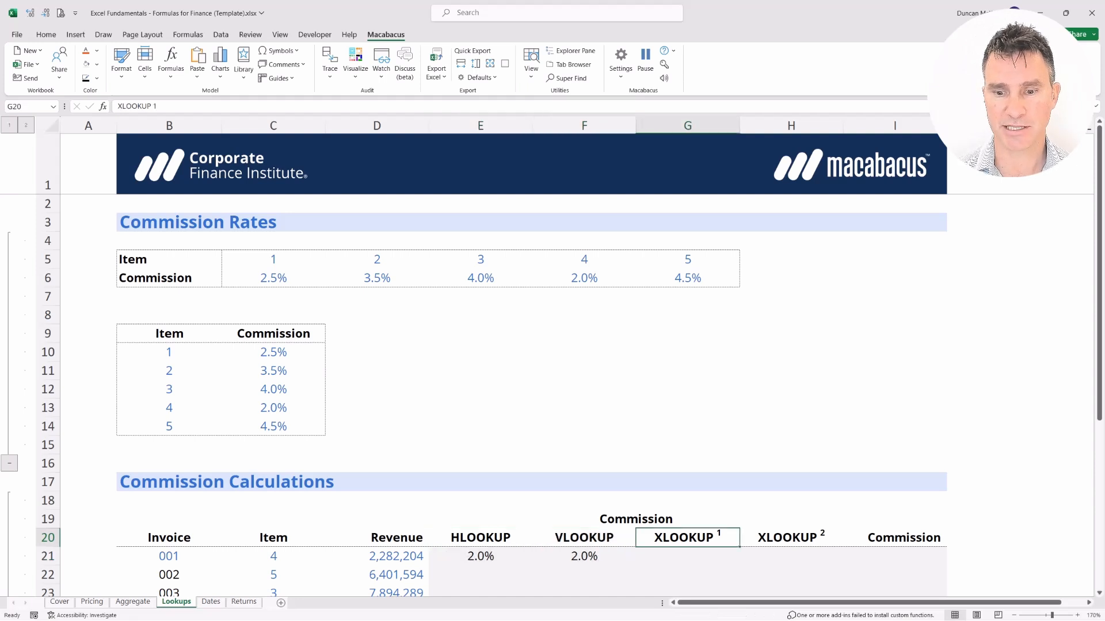
{"action": "key", "text": "shift+Down"}
{"action": "key", "text": "shift+Right"}
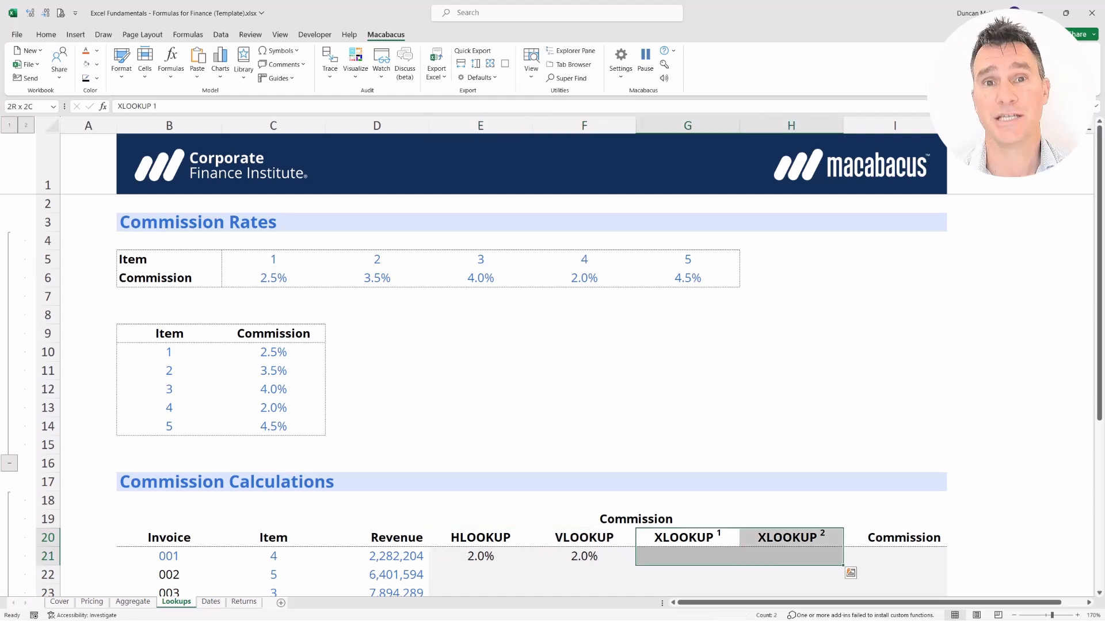